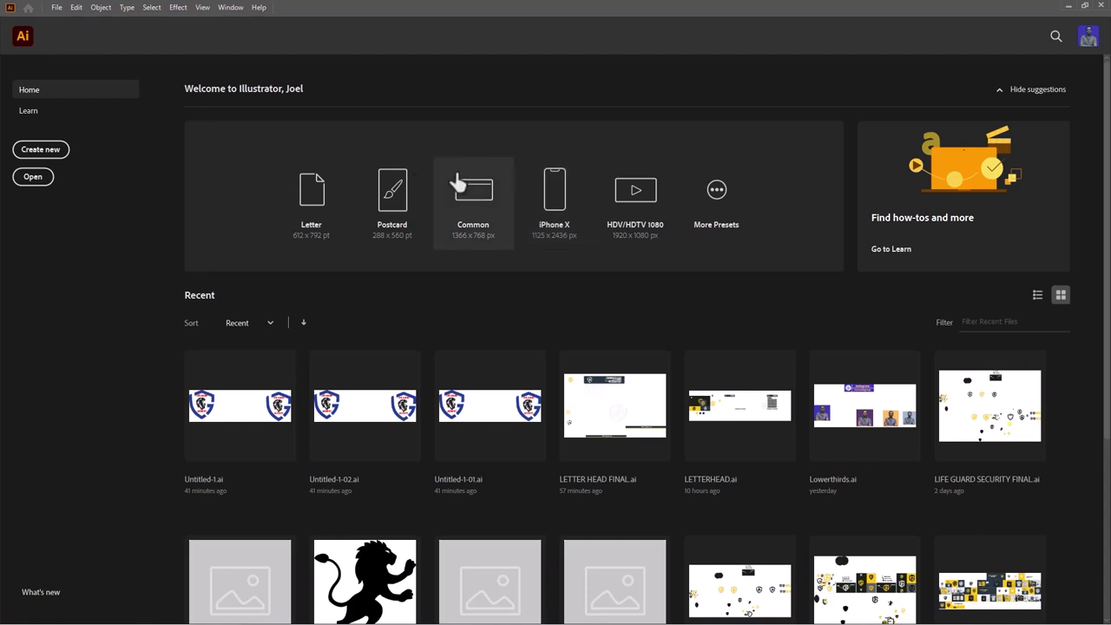
Create a blank 612 × 792 pt Letter print document named 'Letter head'
left_click(54, 11)
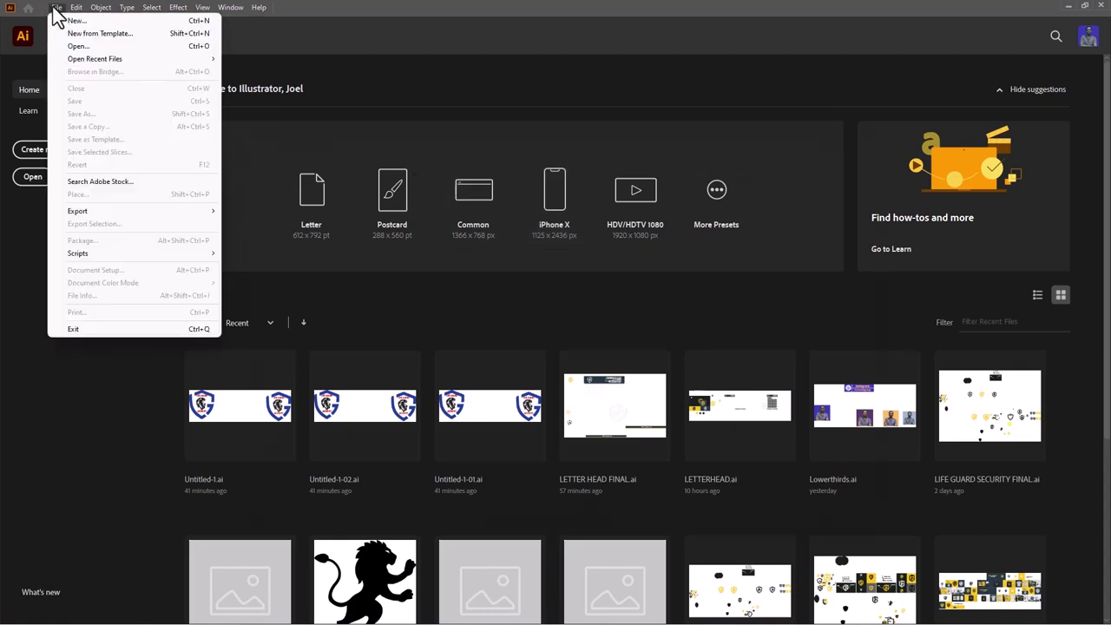
key("Escape")
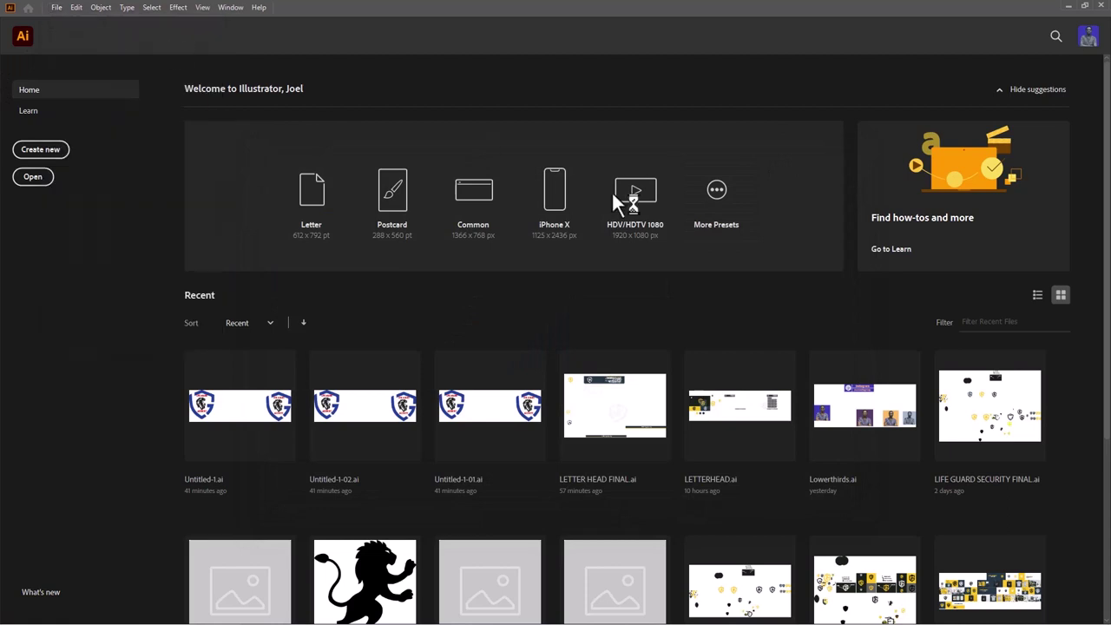
left_click(651, 227)
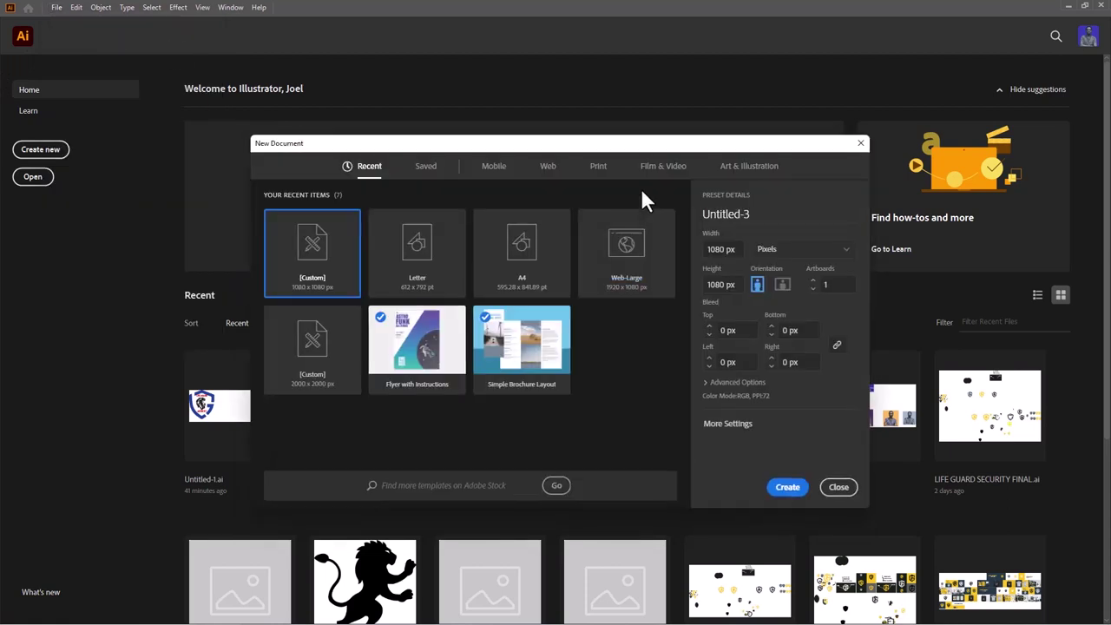
left_click(597, 168)
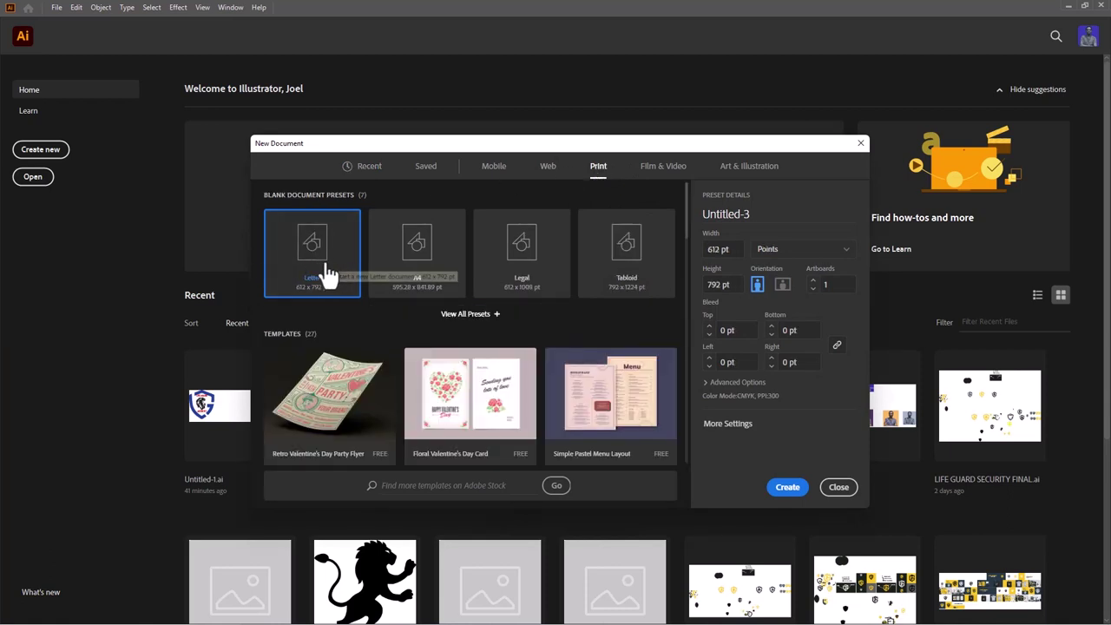
left_click(756, 215)
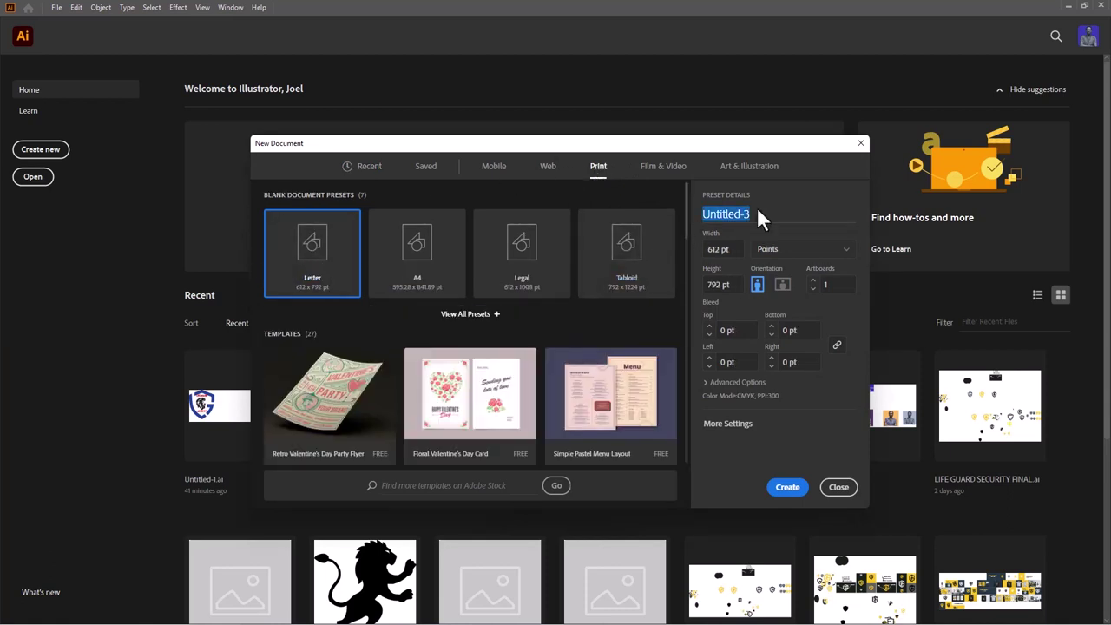
type("LOG")
key("BackSpace")
key("BackSpace")
key("BackSpace")
type("Letter he")
key("Return")
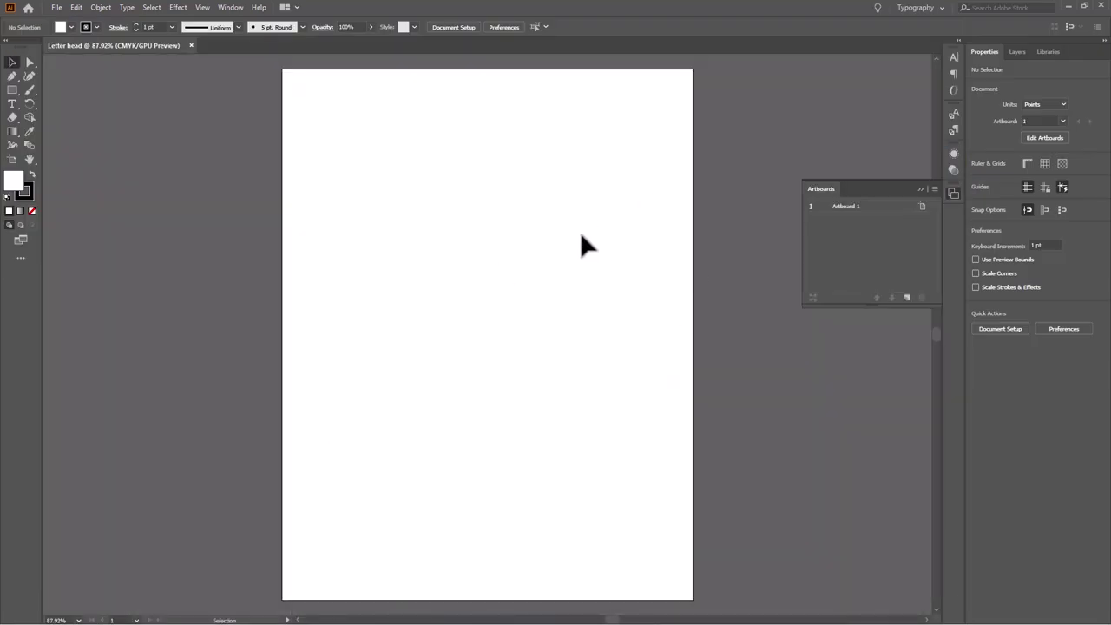
Place all four LIFE GUARD SECURITY logo files from Desktop > Letter Head
left_click(55, 8)
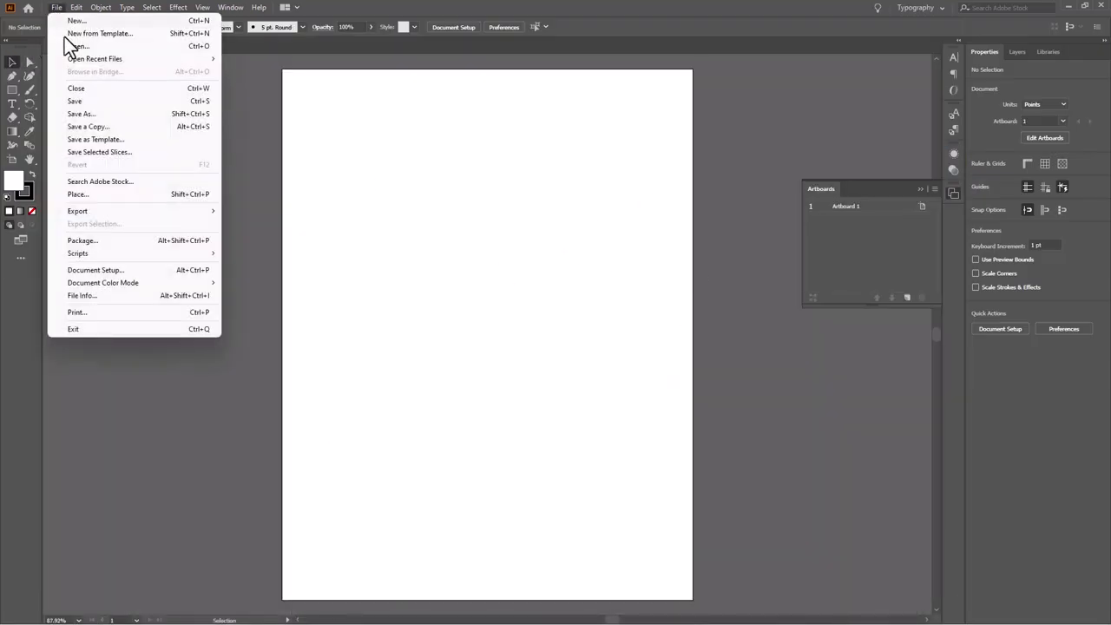
left_click(87, 194)
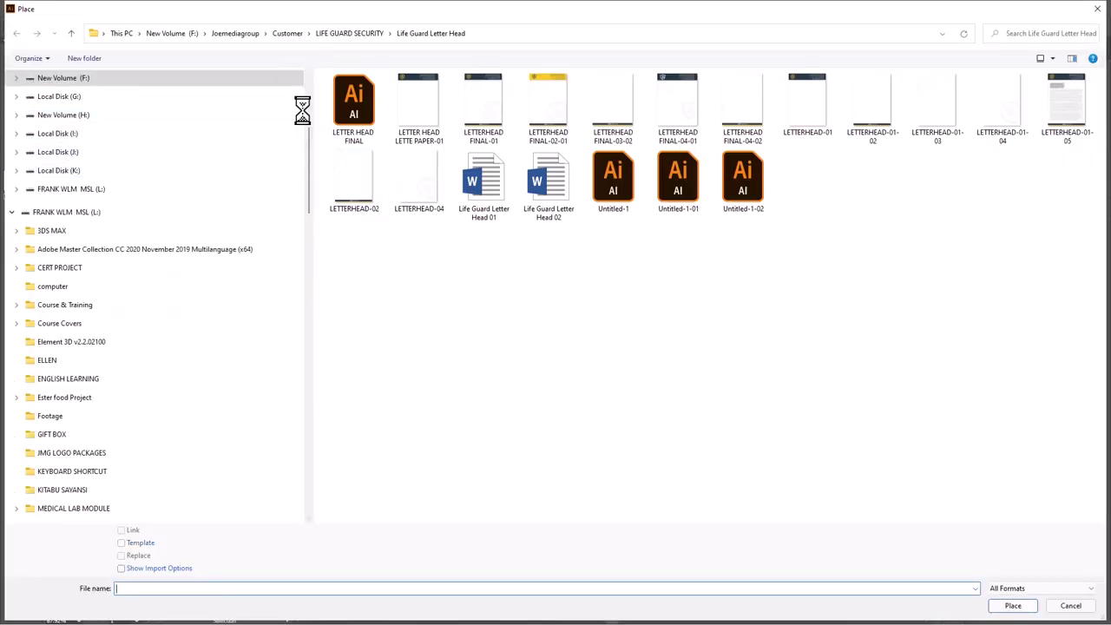
scroll(301, 150, "up", 5)
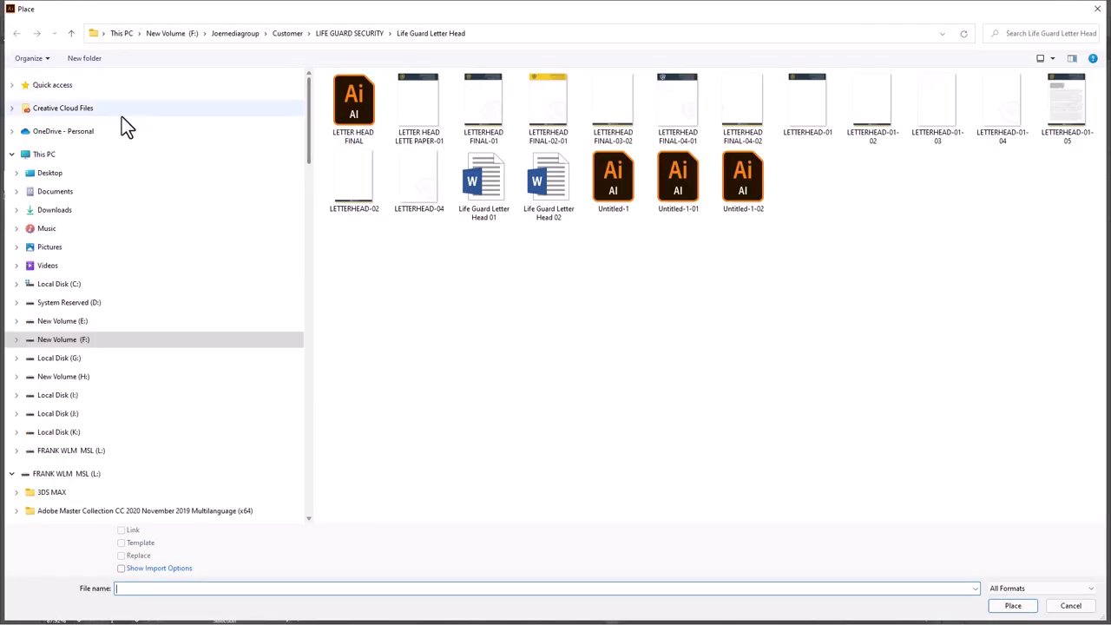
left_click(49, 174)
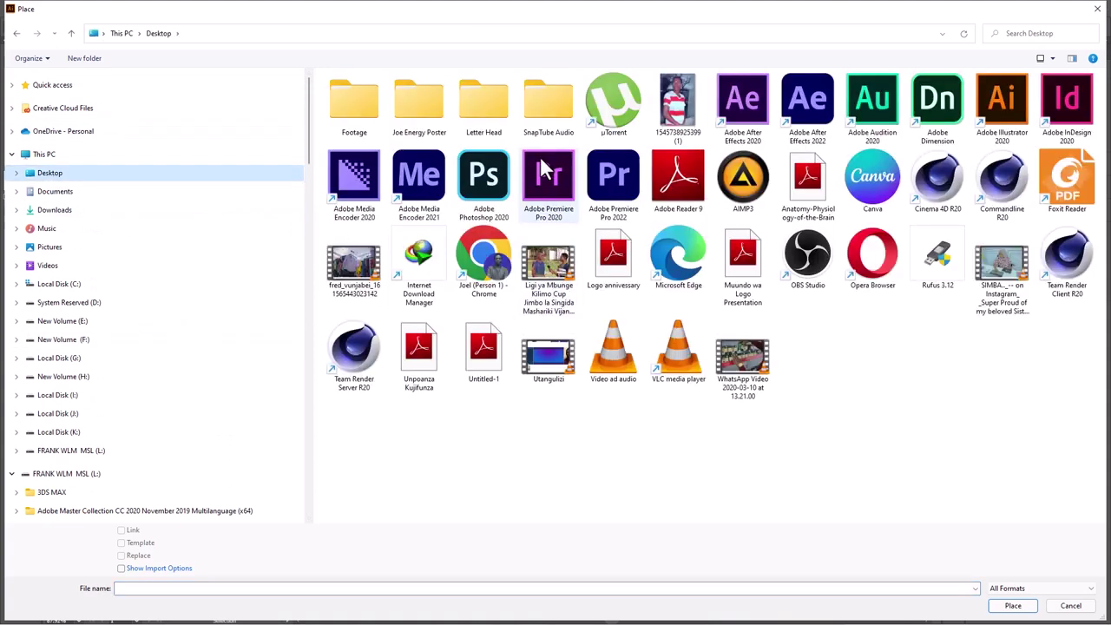
double_click(484, 108)
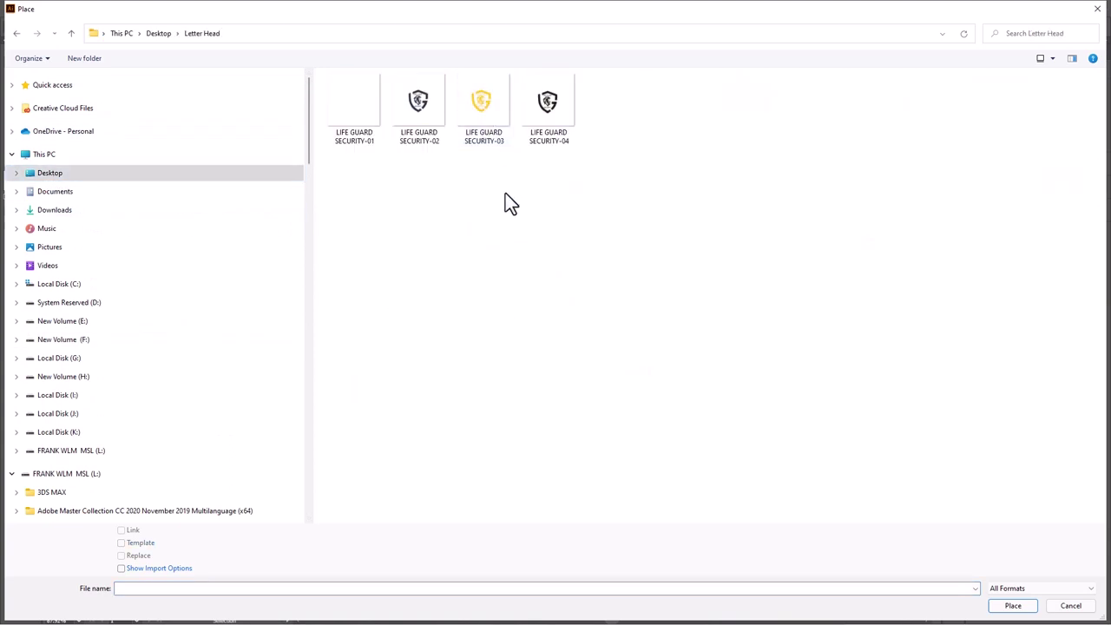
left_click_drag(361, 171, 573, 86)
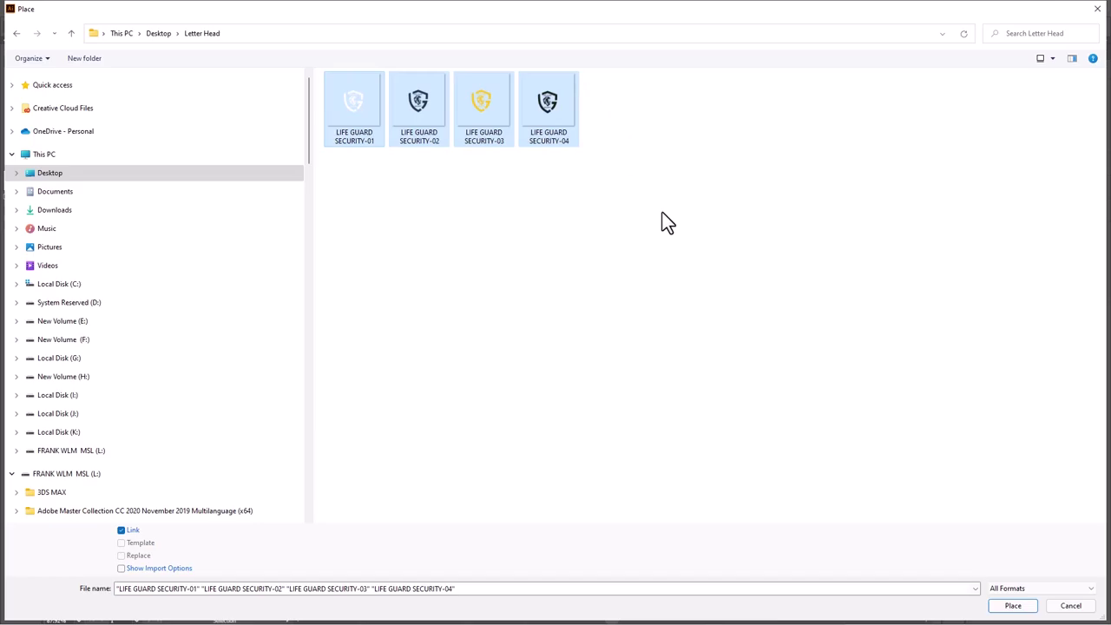
left_click(1007, 603)
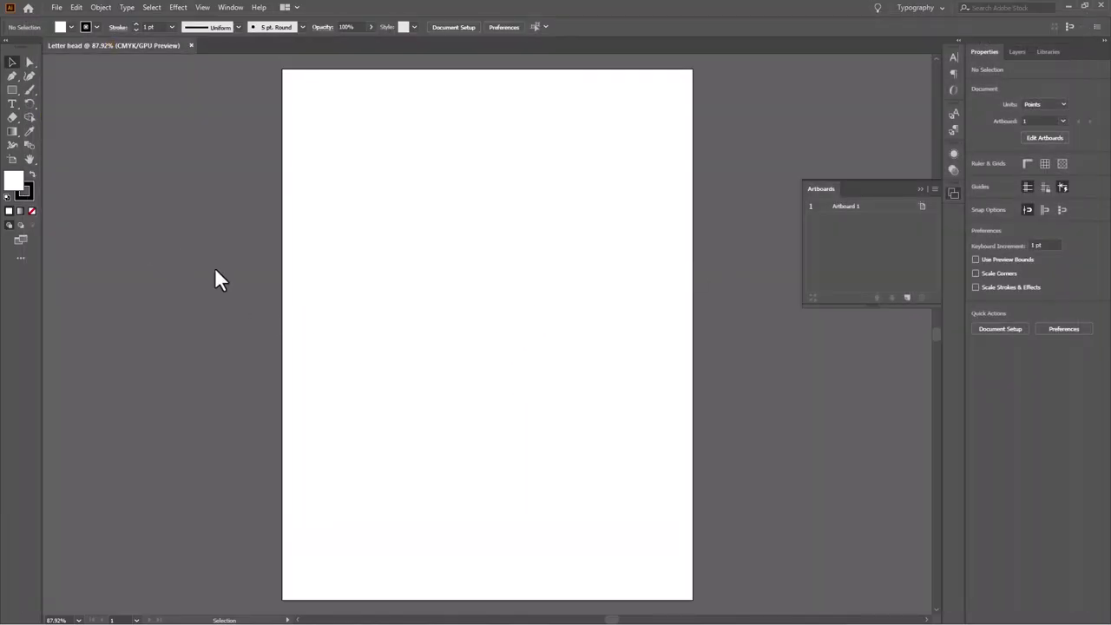
Drop the four logos beside the page and shrink the white logo to 106.034 pt
left_click(107, 201)
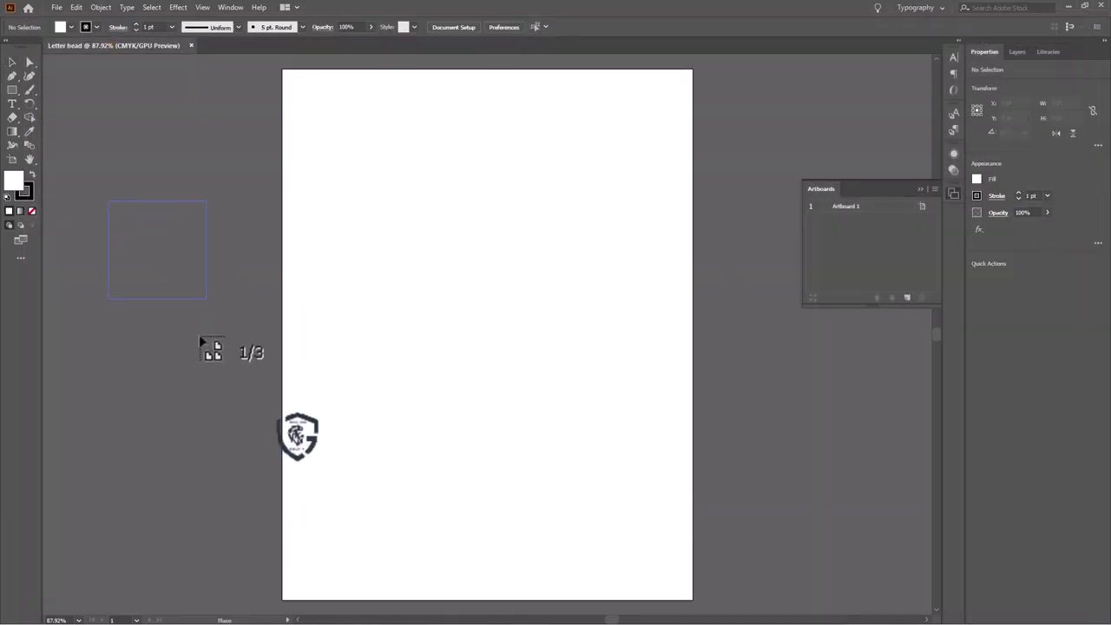
left_click(108, 339)
left_click_drag(125, 457, 222, 531)
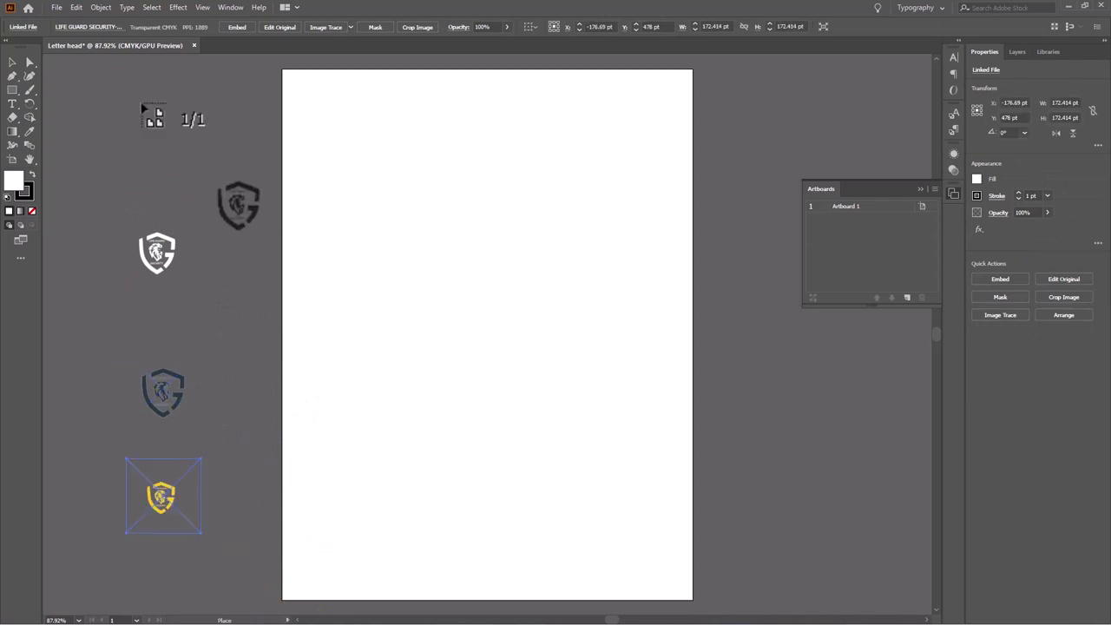
left_click_drag(202, 159, 202, 159)
left_click(310, 177)
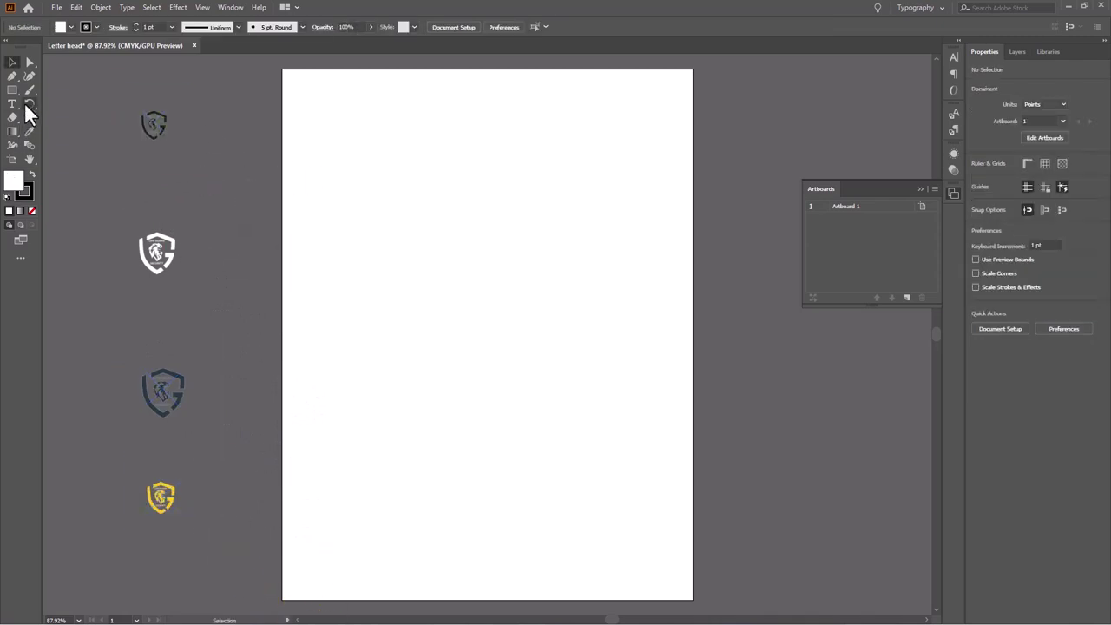
left_click(170, 221)
left_click(164, 246)
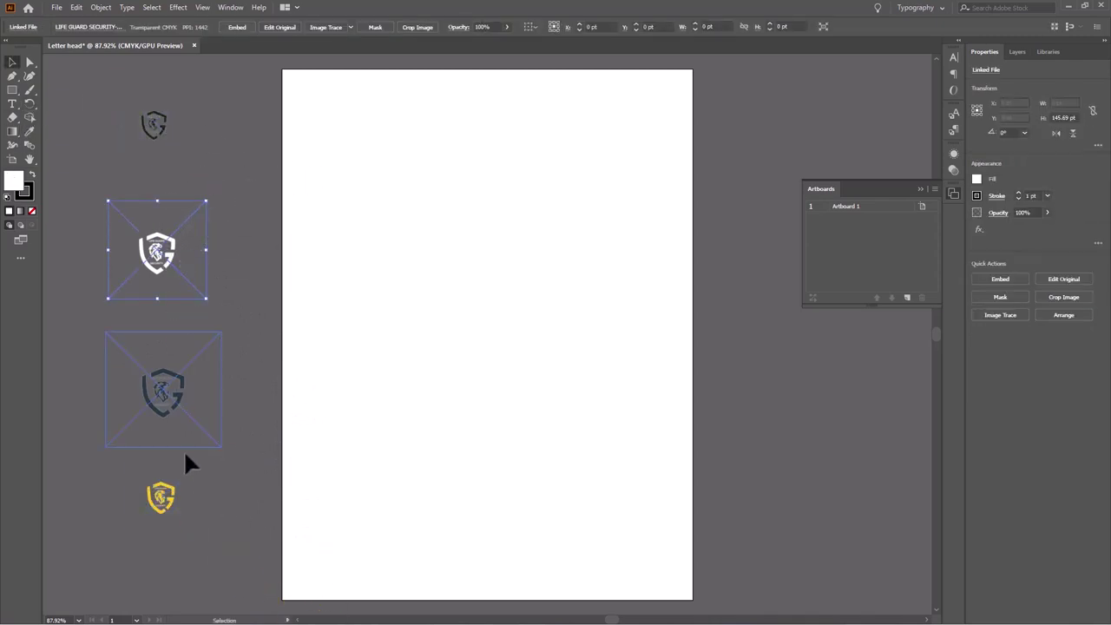
left_click_drag(208, 200, 312, 101)
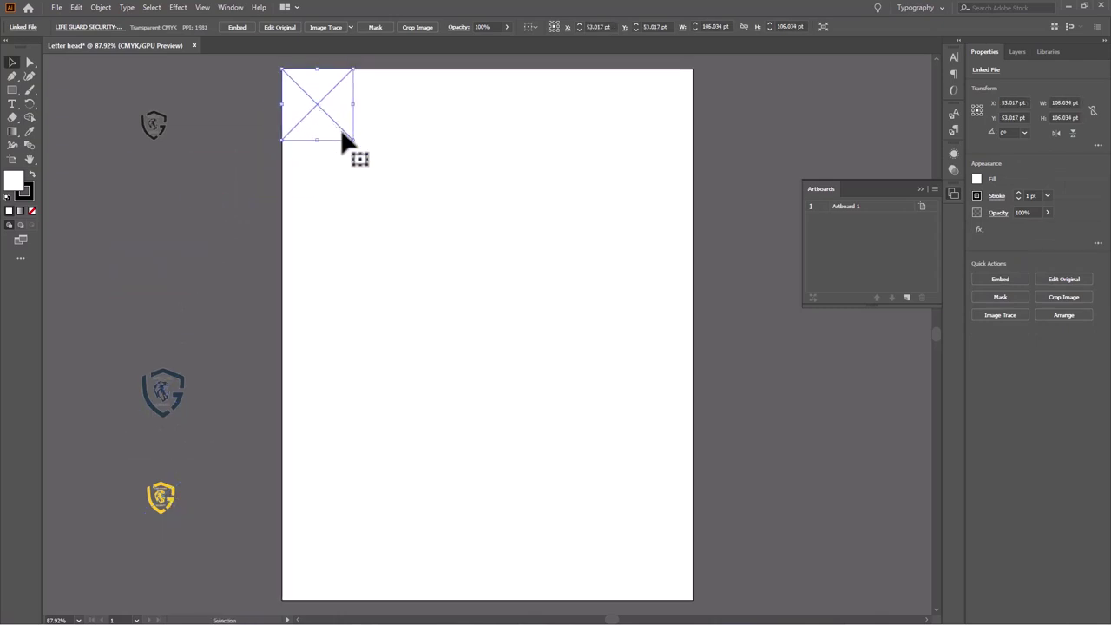
Draw a 612 × 130.586 pt header rectangle with no stroke, filled with the logo's navy, behind the logo
left_click(12, 89)
left_click_drag(282, 69, 693, 157)
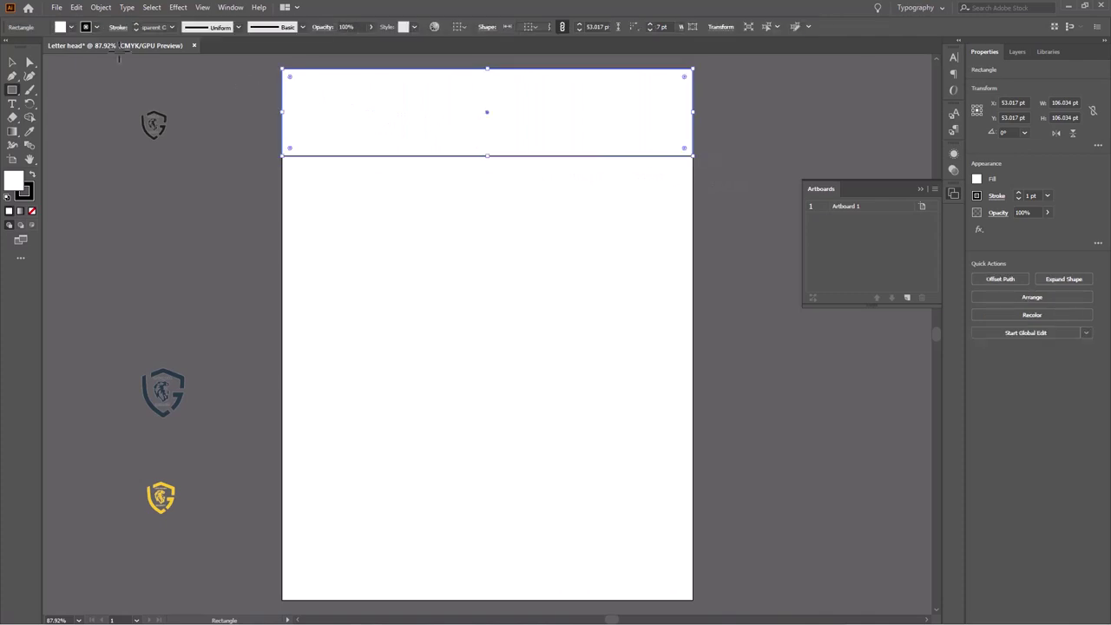
left_click(96, 23)
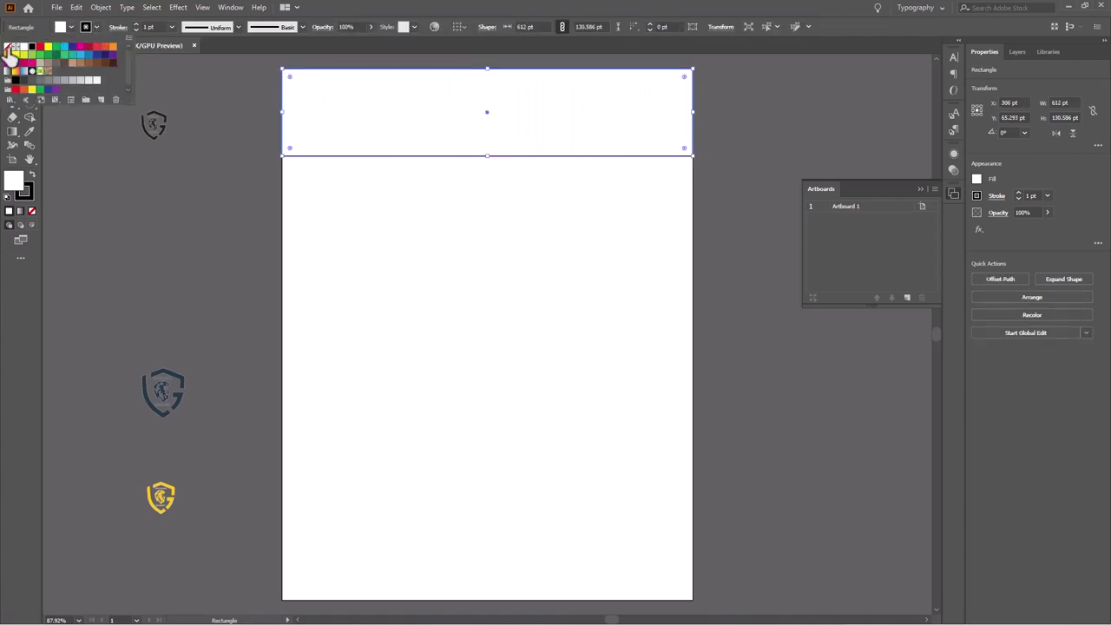
left_click(7, 46)
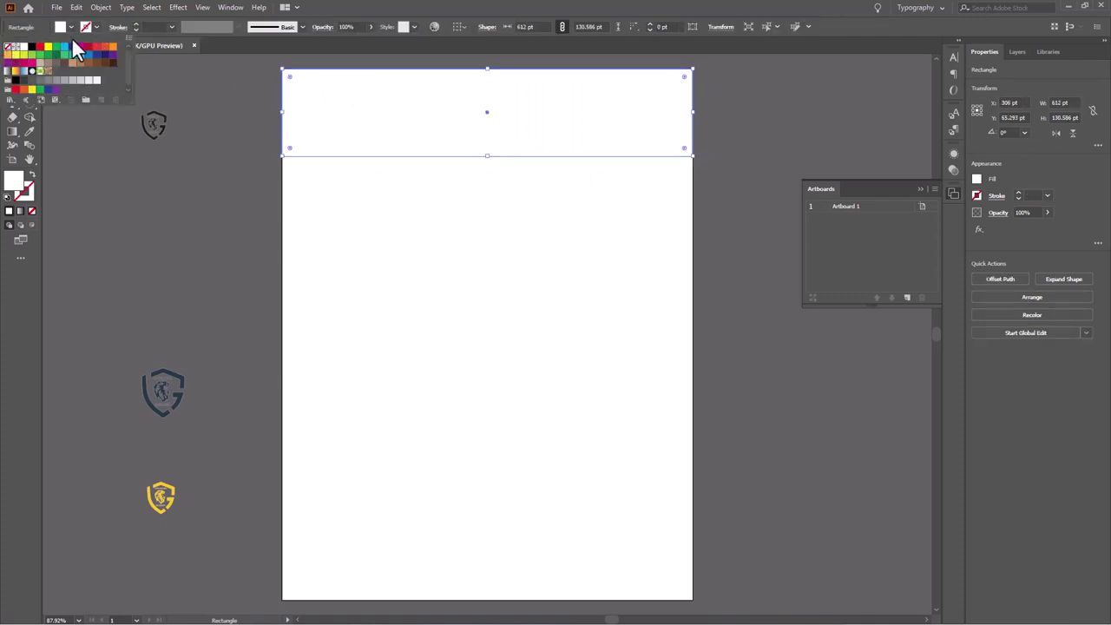
left_click(30, 131)
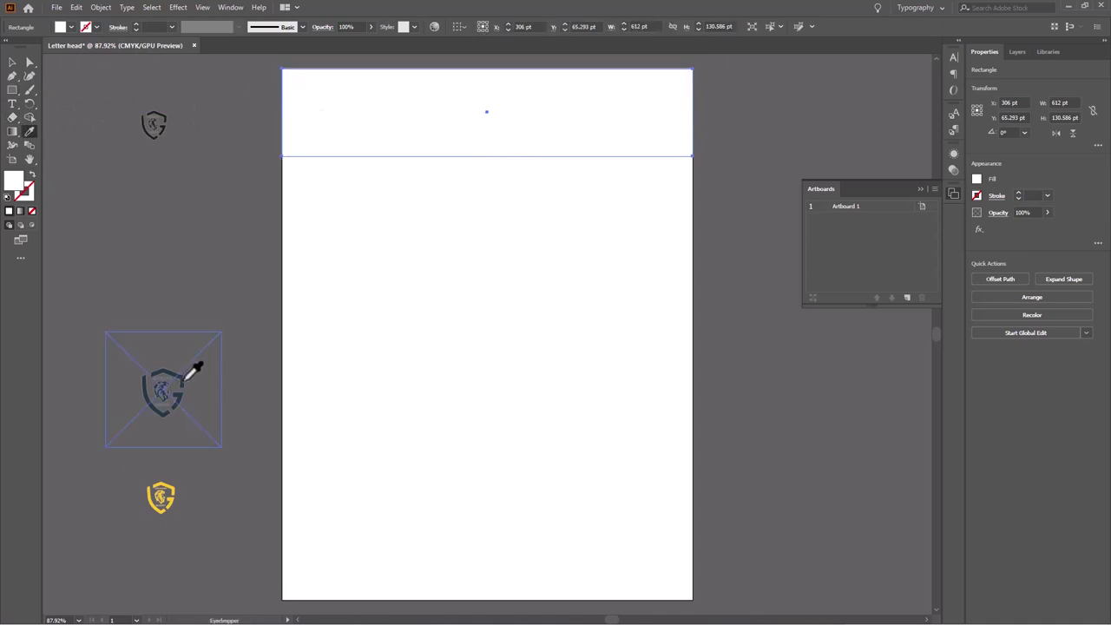
left_click(184, 373)
left_click(13, 63)
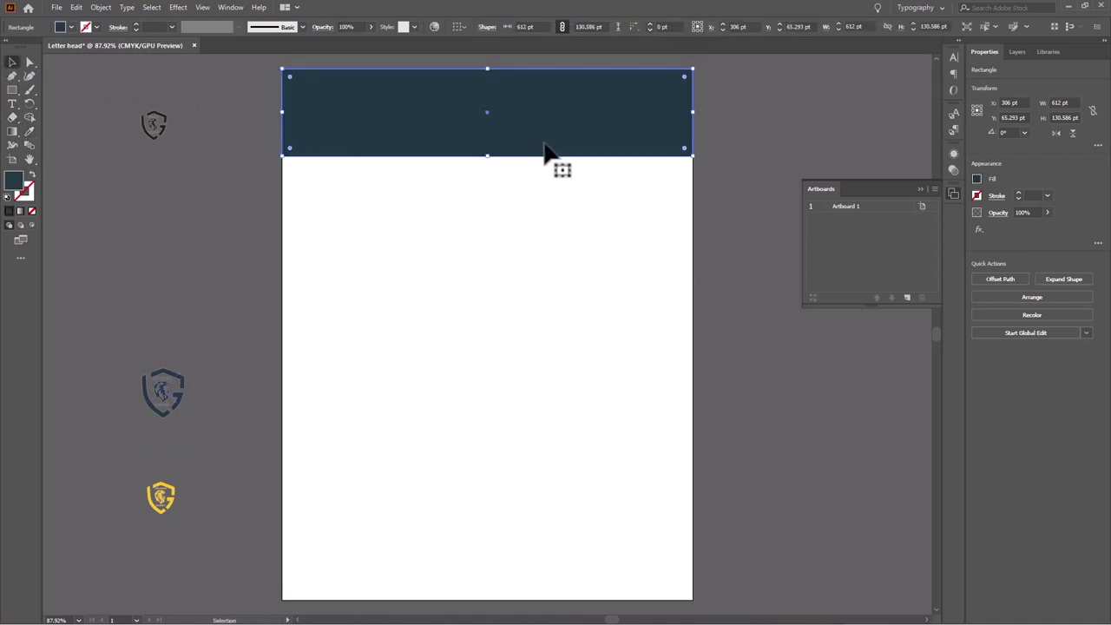
key("ctrl+shift+[")
Enlarge the white logo to 208.172 pt and position it inside the header
left_click(754, 101)
left_click(328, 117)
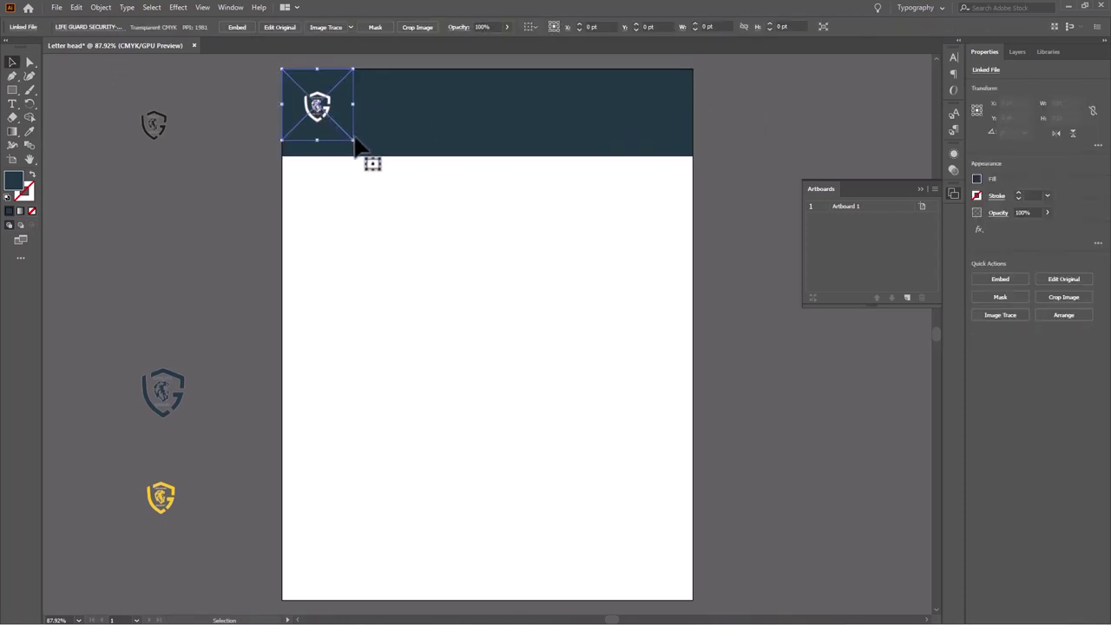
mouse_move(353, 140)
left_mouse_down()
mouse_move(377, 164)
mouse_move(341, 126)
left_mouse_up()
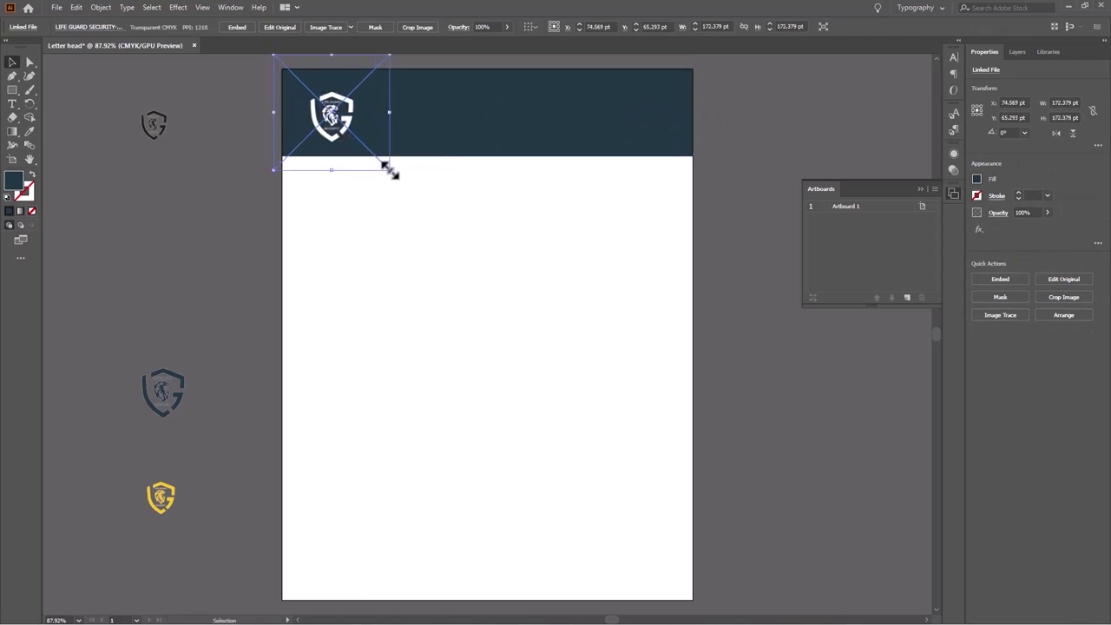
left_click_drag(389, 169, 402, 182)
left_click_drag(334, 129, 337, 122)
left_click(289, 167)
left_click(12, 103)
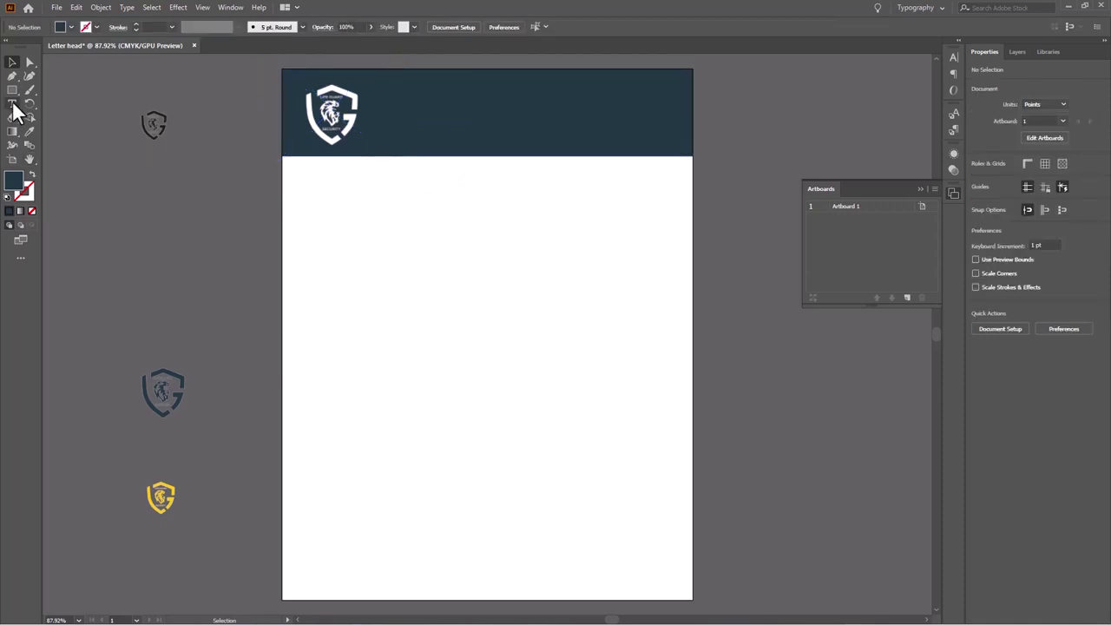
Move the company name and contact text block into the header's right side
left_click(525, 103)
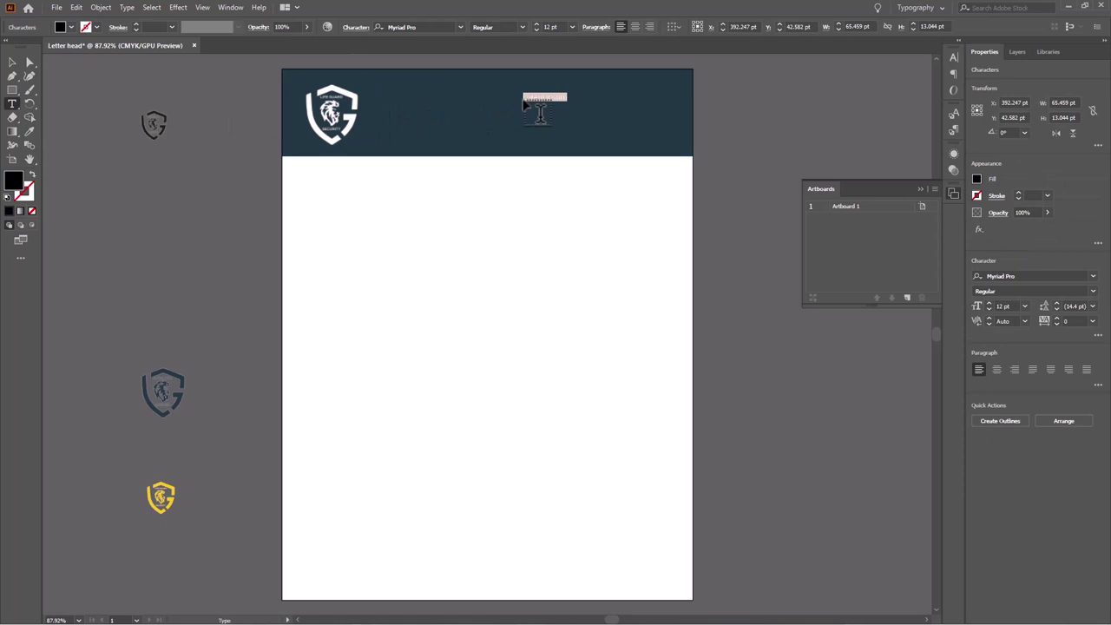
key("BackSpace")
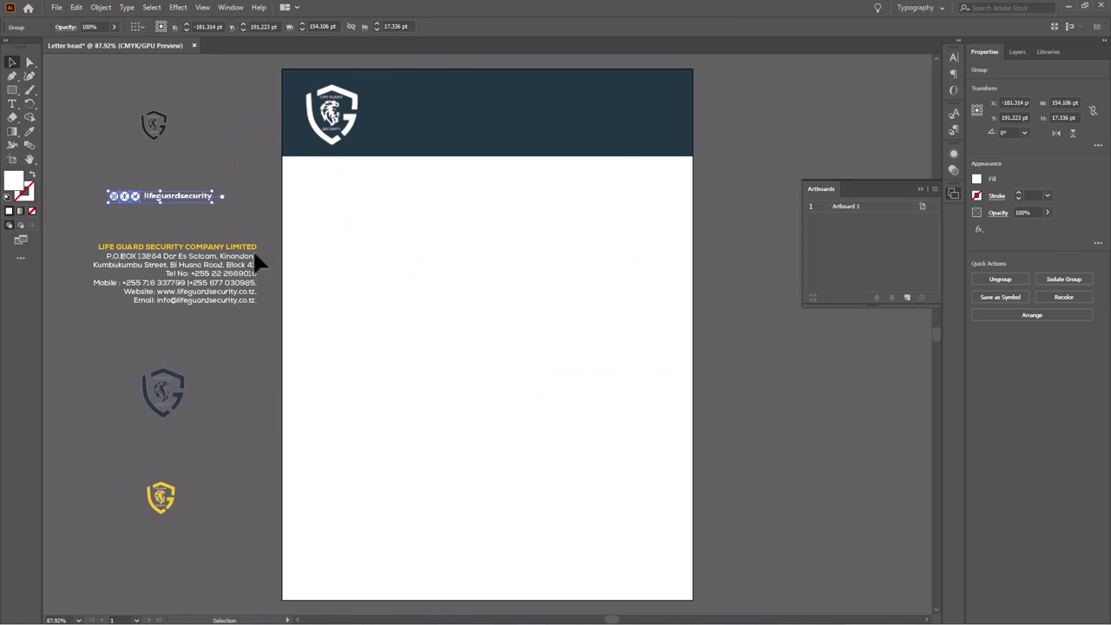
left_click(143, 238)
left_click_drag(199, 287, 178, 273)
left_click(176, 192)
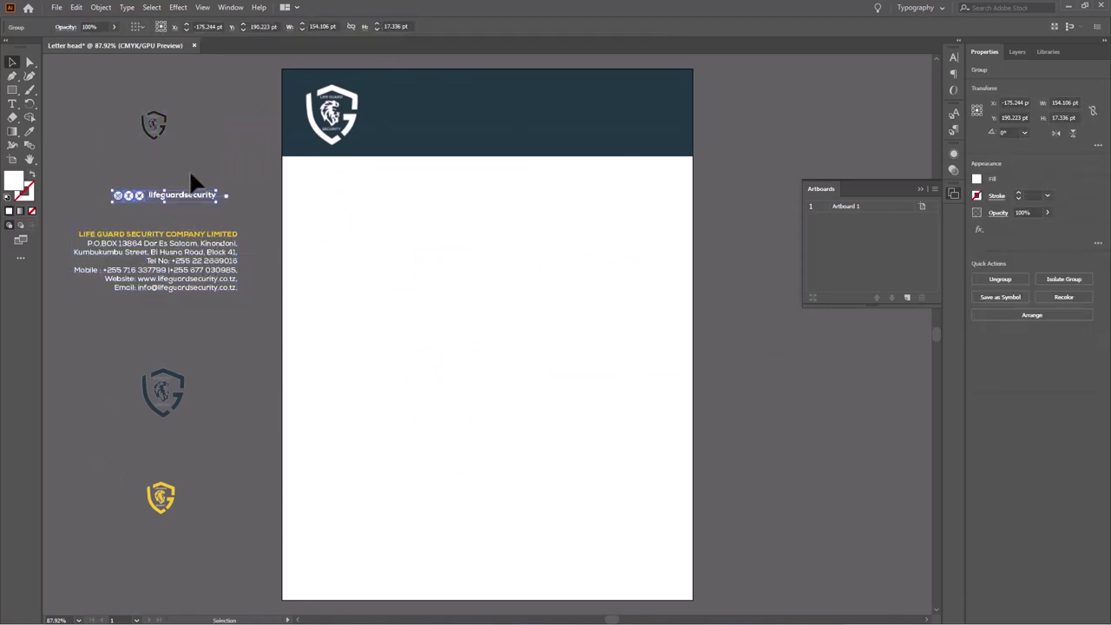
left_click(193, 273)
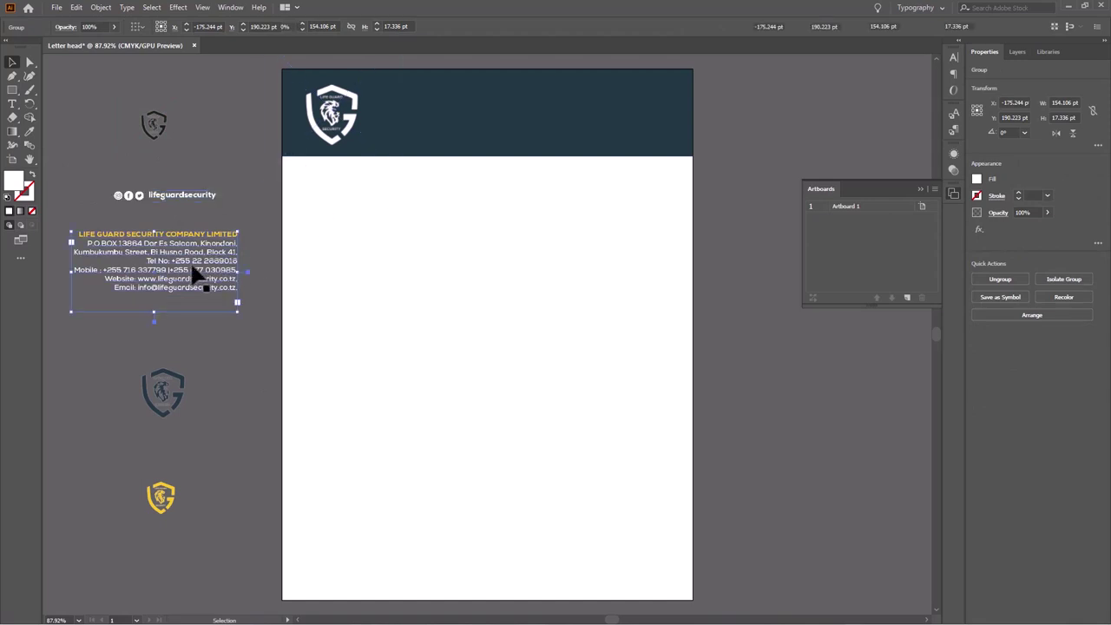
left_click_drag(194, 272, 622, 111)
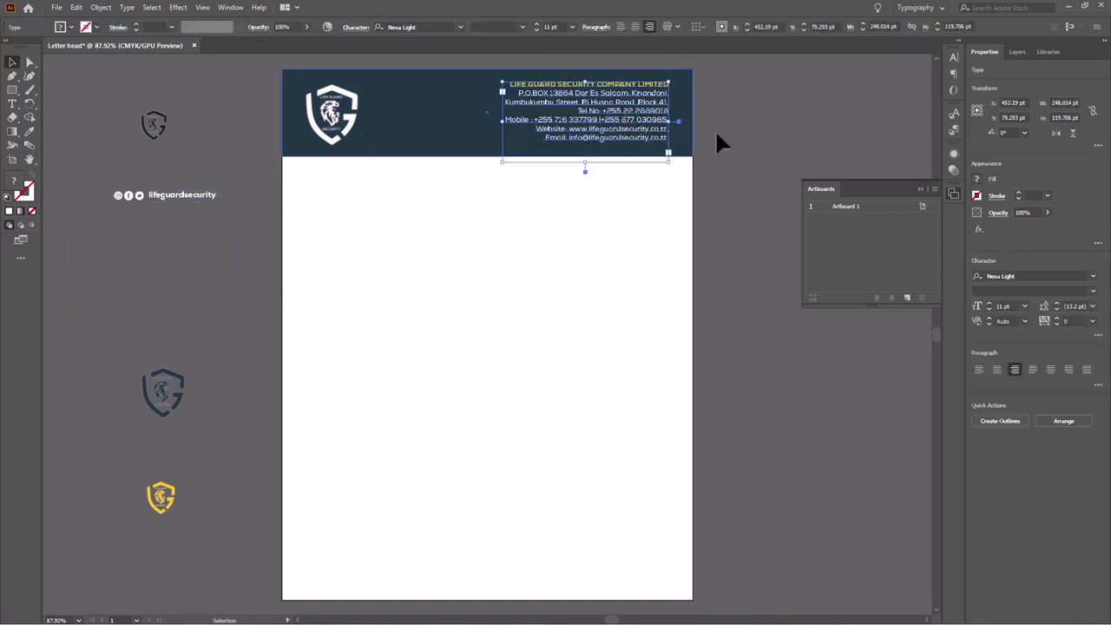
Replace the white logo with the yellow logo, enlarged to 195.69 pt
left_click(344, 123)
left_click_drag(344, 122, 140, 237)
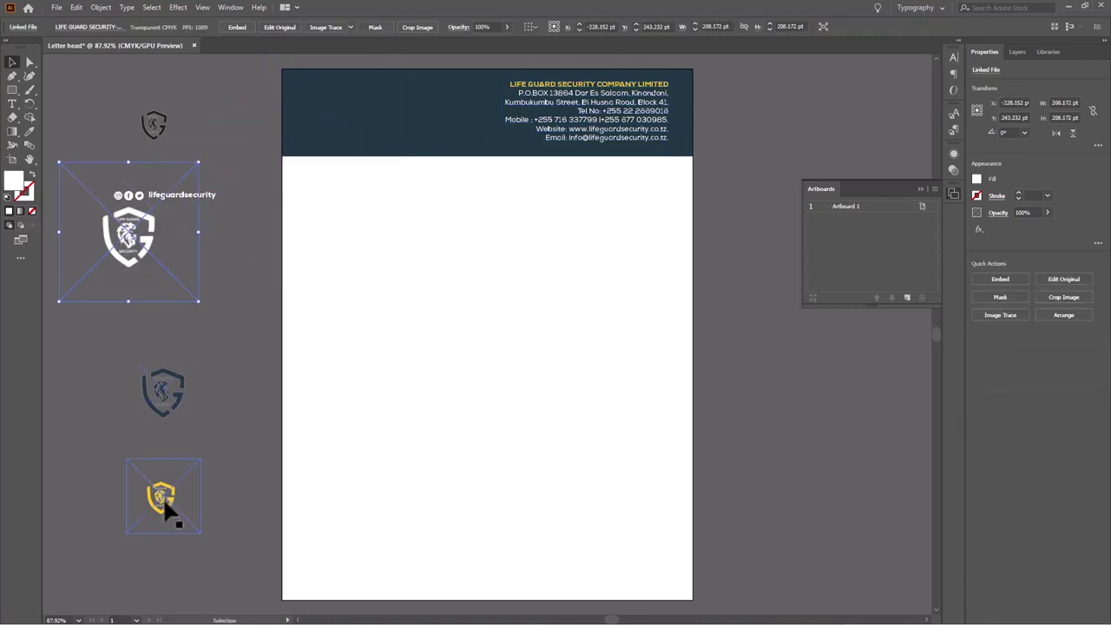
left_click_drag(173, 513, 333, 126)
mouse_move(359, 110)
left_mouse_down()
mouse_move(390, 118)
mouse_move(352, 114)
left_mouse_up()
left_click_drag(395, 108, 415, 128)
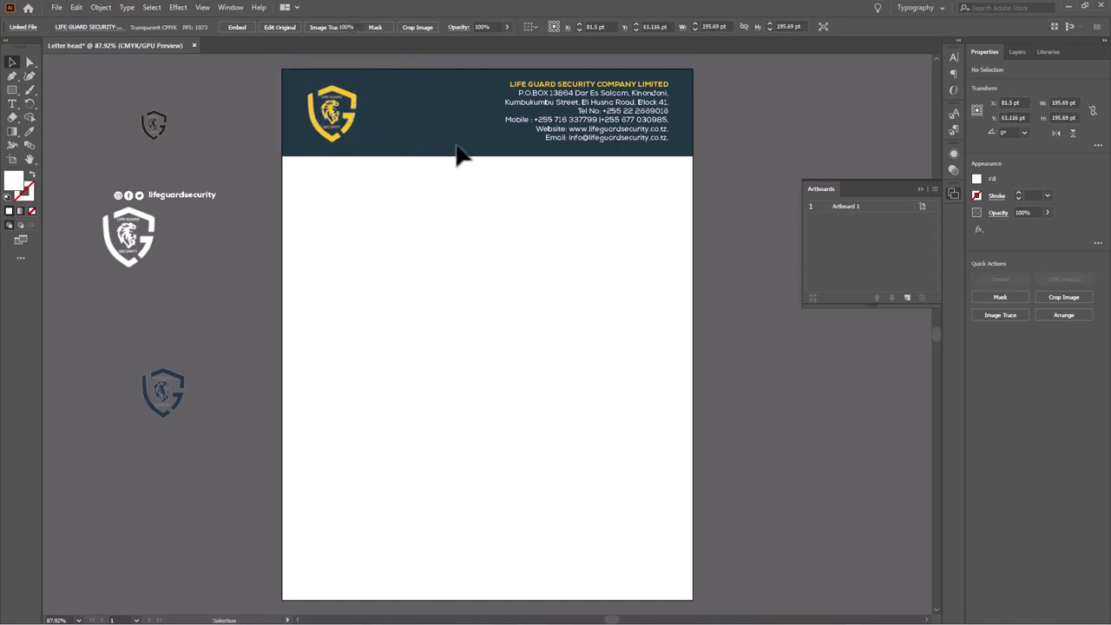
Shorten the navy header band slightly
left_click(483, 154)
left_click_drag(490, 157, 488, 148)
key("ctrl+h")
Draw a 577.586 pt horizontal rule below the header with a 0.5 pt dark blue stroke
left_click(105, 130)
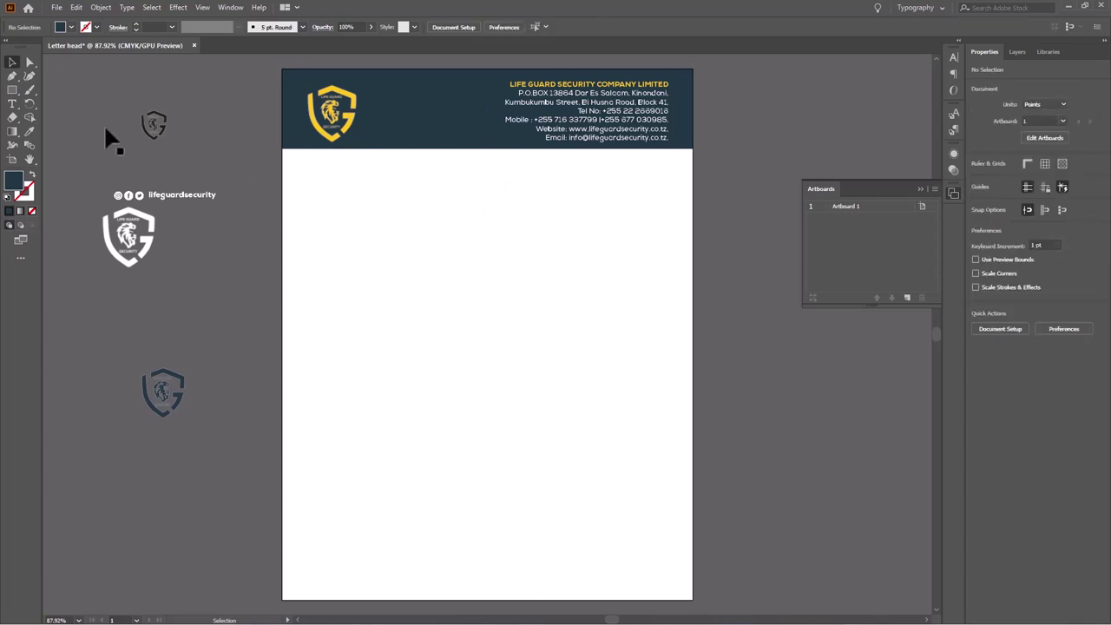
left_click(12, 104)
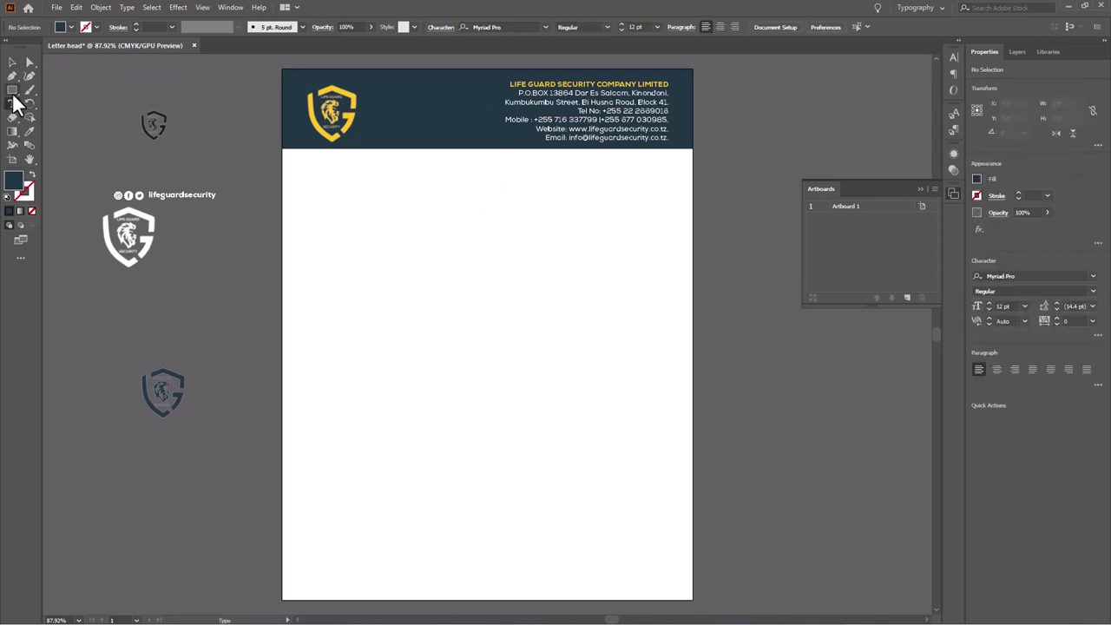
left_click(12, 89)
left_click(63, 145)
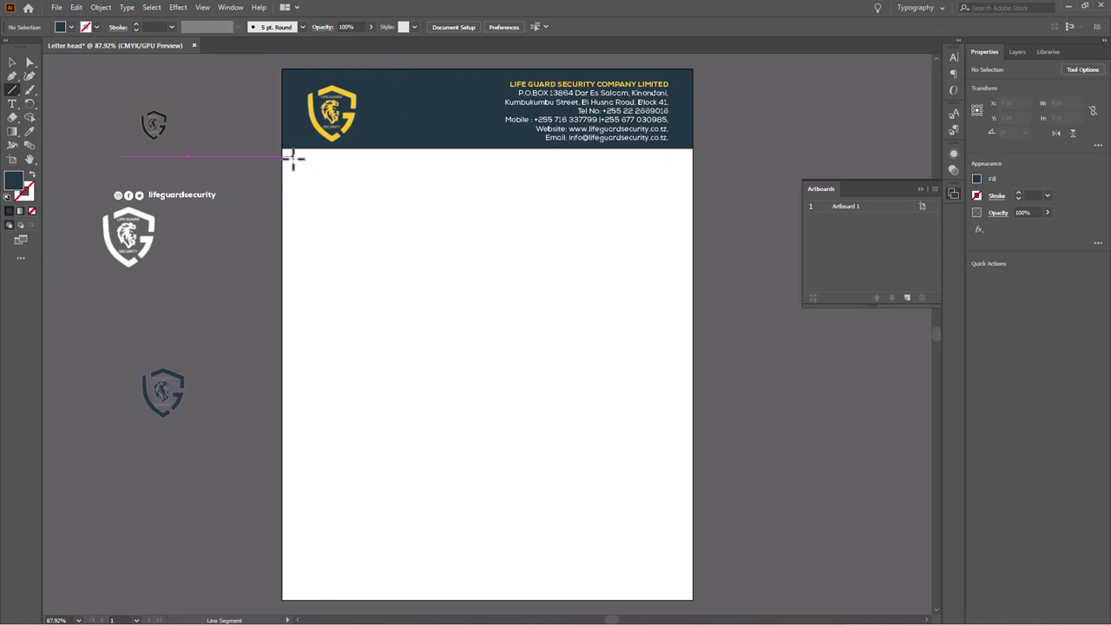
left_click_drag(292, 157, 678, 189)
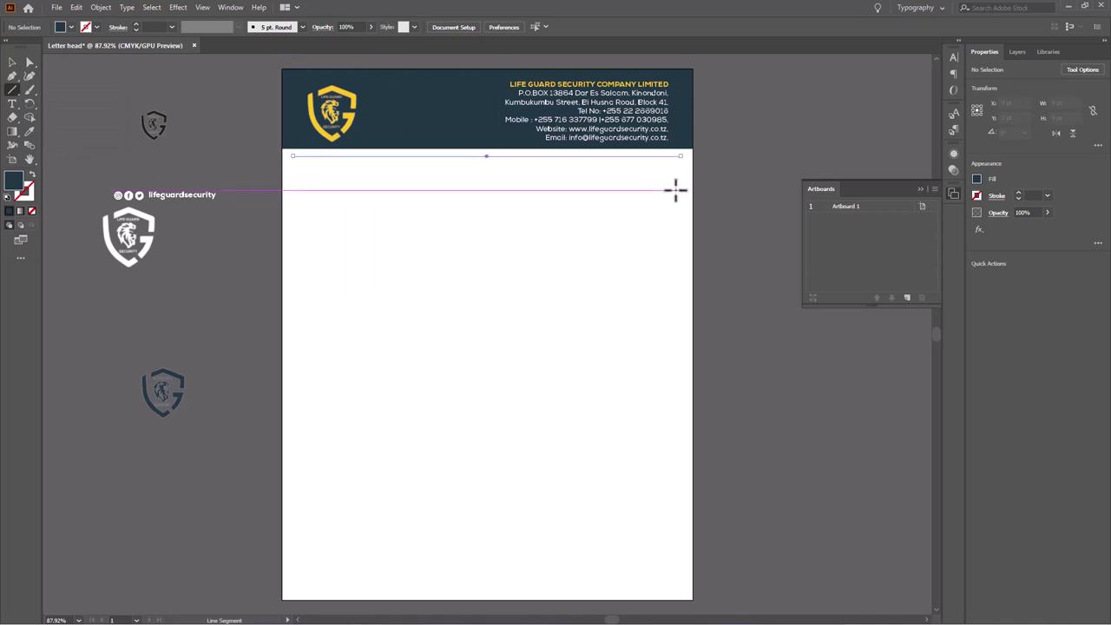
left_click(133, 24)
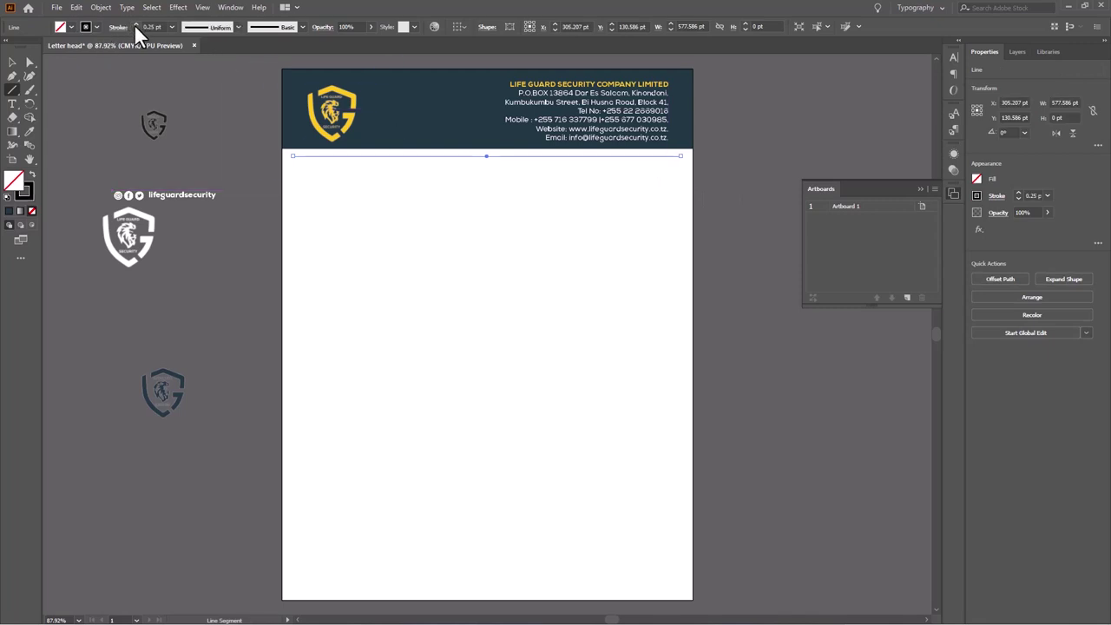
left_click(10, 63)
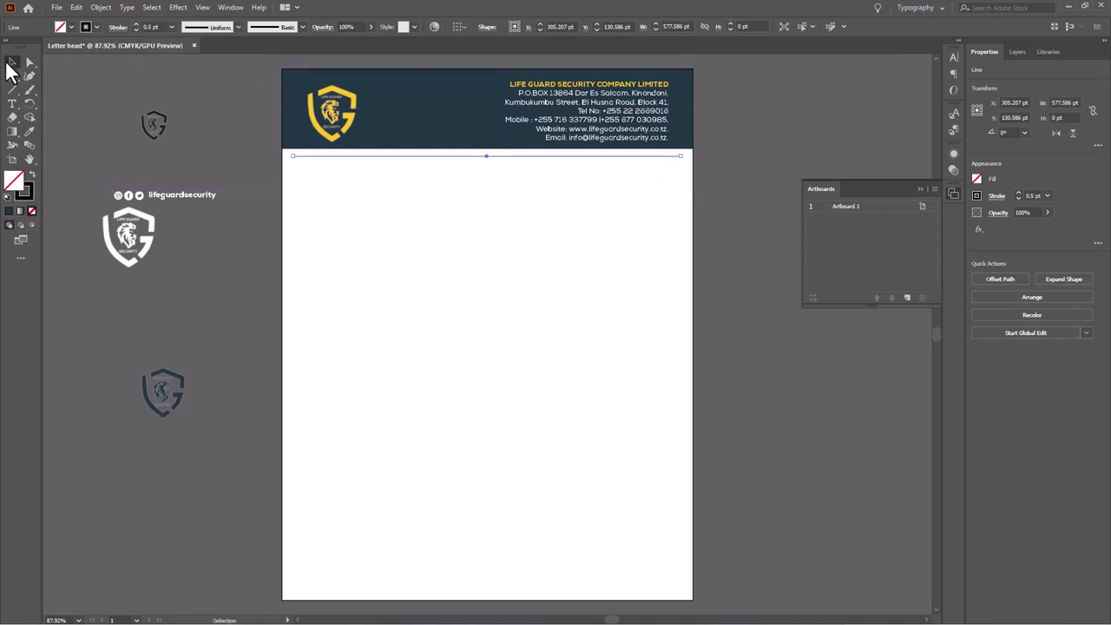
left_click(94, 27)
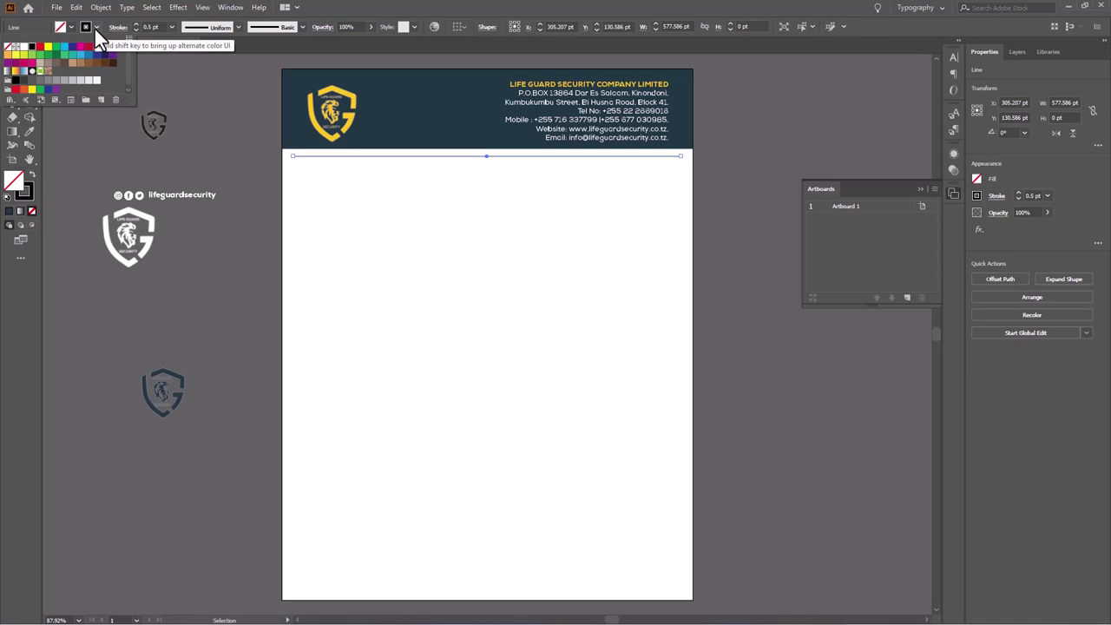
left_click(49, 91)
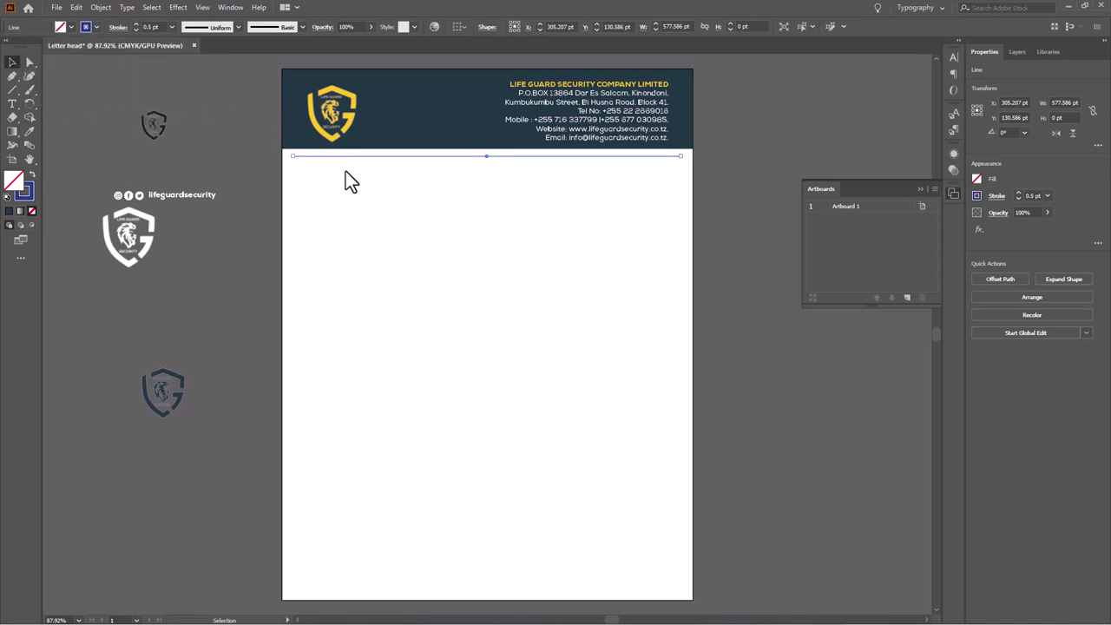
left_click(12, 64)
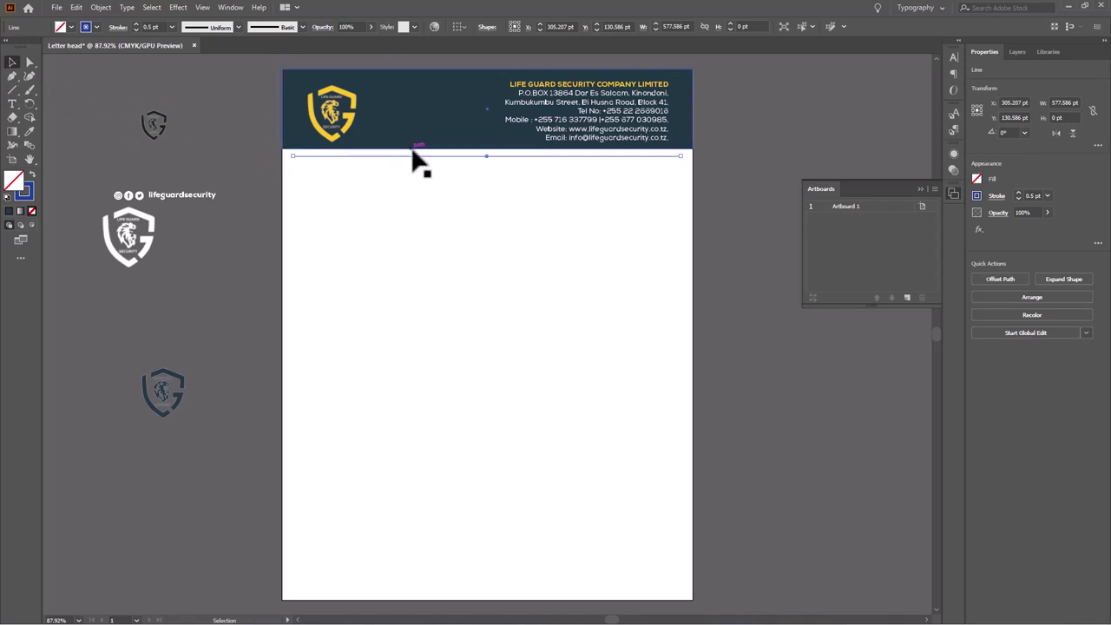
Expand the divider line's stroke into a 0.5 pt tall filled shape
left_click(101, 7)
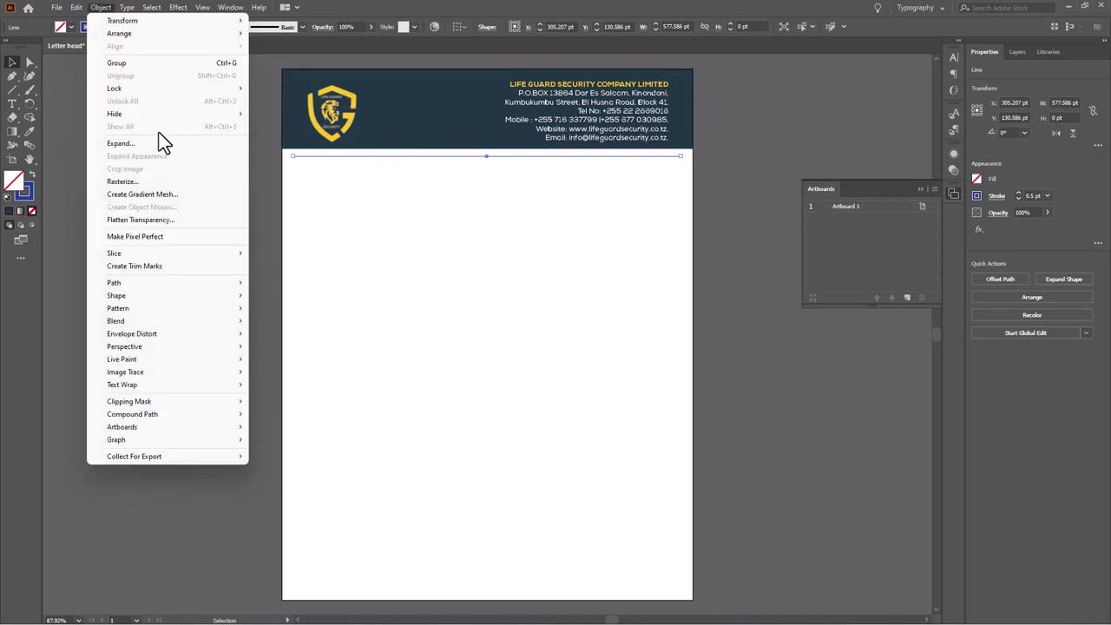
left_click(122, 143)
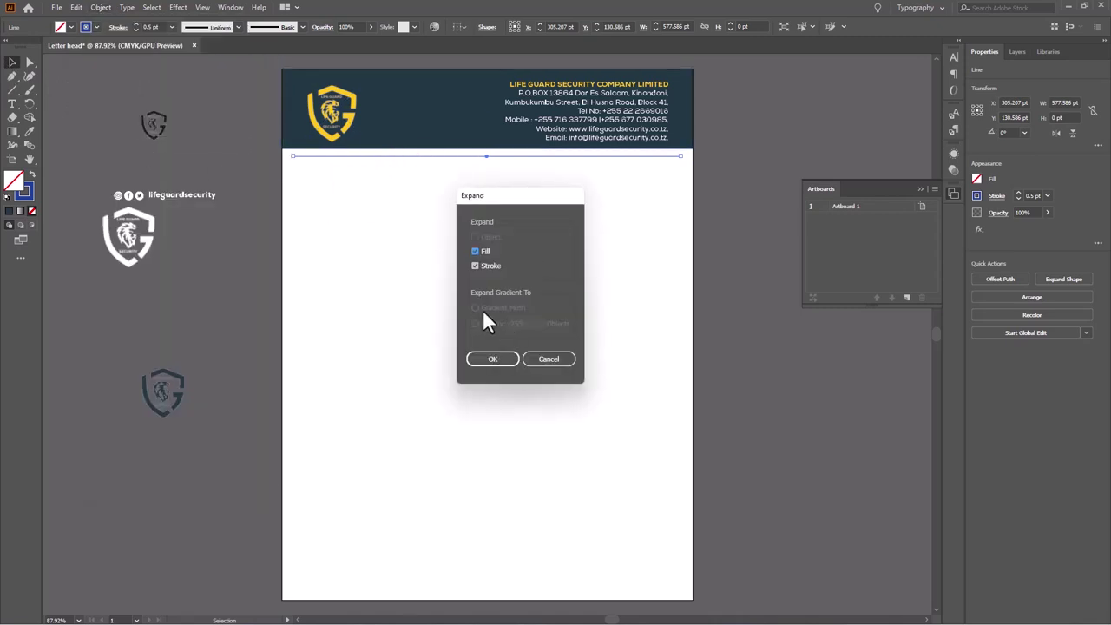
left_click(504, 361)
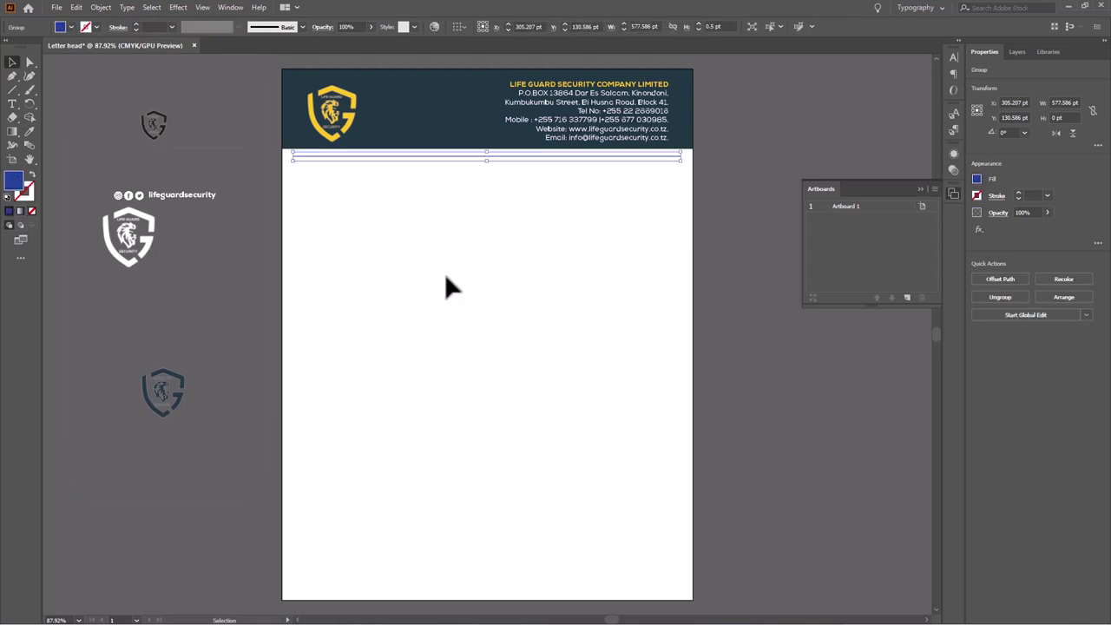
left_click(470, 170)
left_click(473, 154)
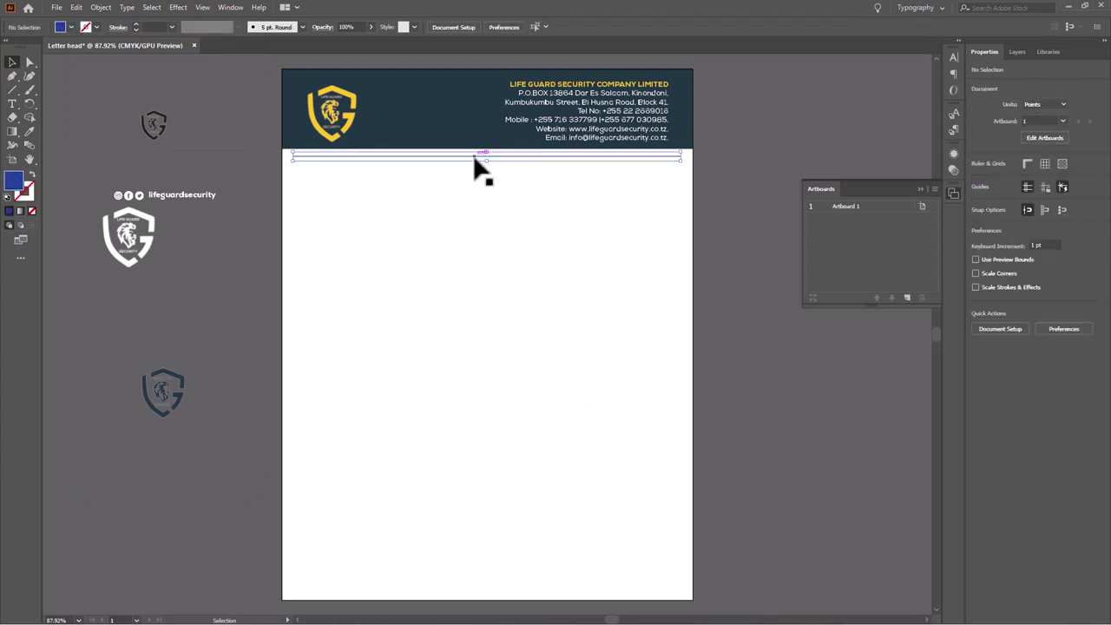
Recolour the expanded divider with the header's dark navy
left_click(30, 131)
left_click(415, 116)
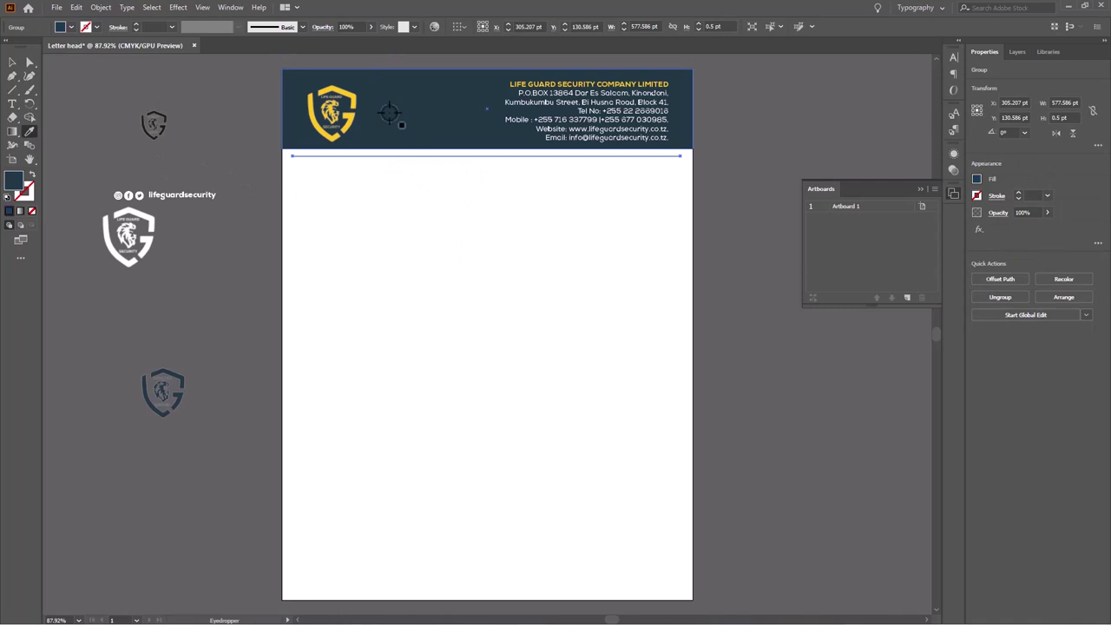
left_click(13, 62)
left_click(460, 290)
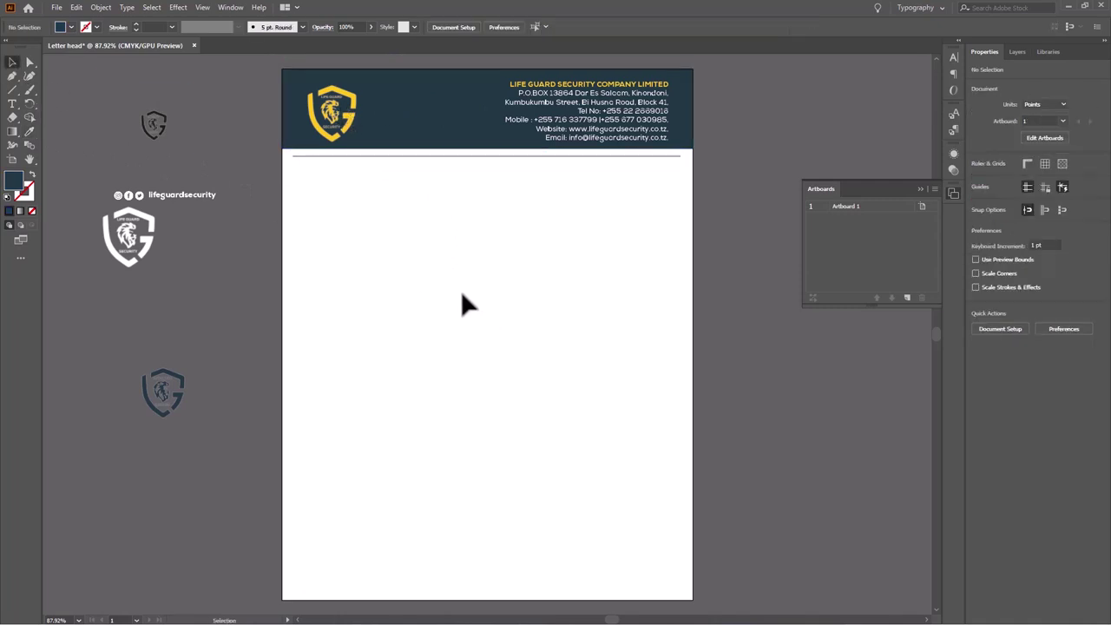
key("ctrl+1")
Duplicate the divider line just below the original to form a double rule
key("ctrl+equal")
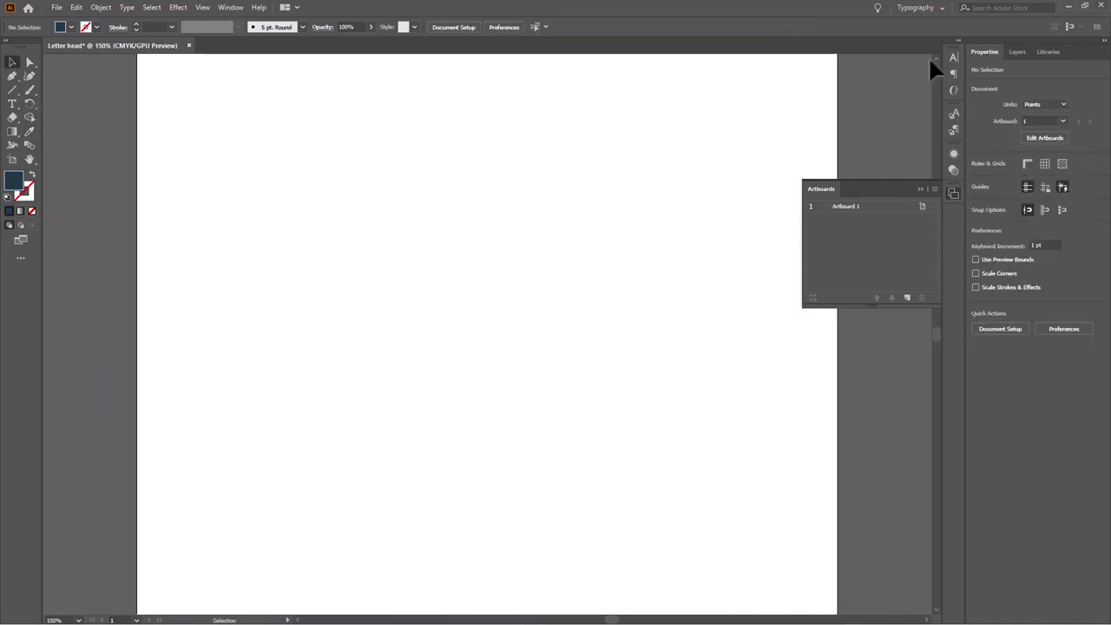
scroll(935, 57, "up", 2)
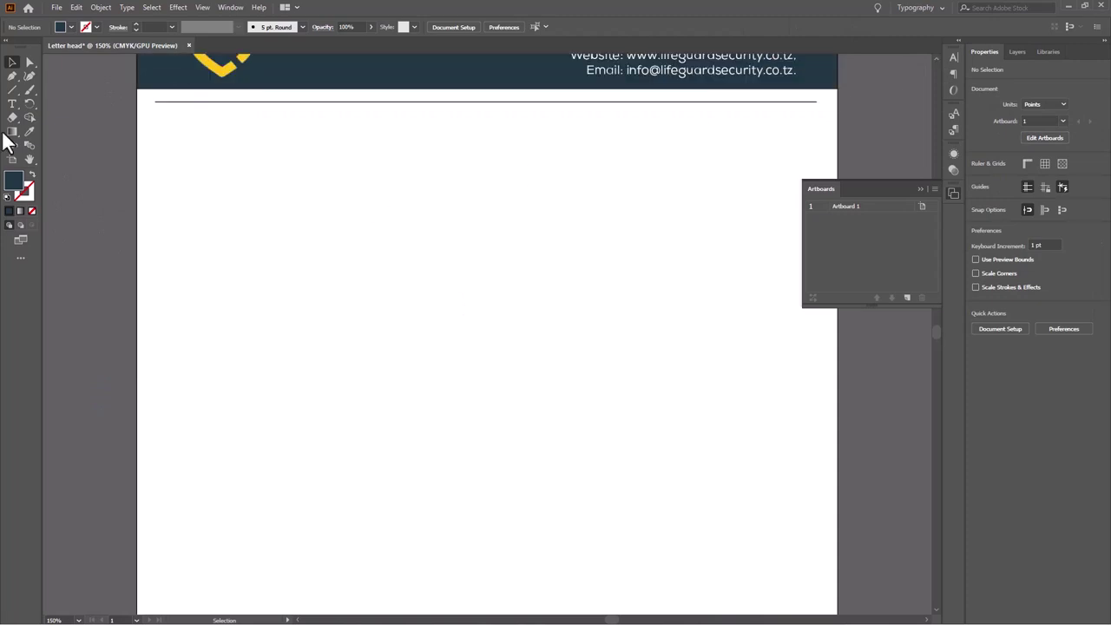
left_click_drag(519, 89, 495, 266)
left_click(13, 62)
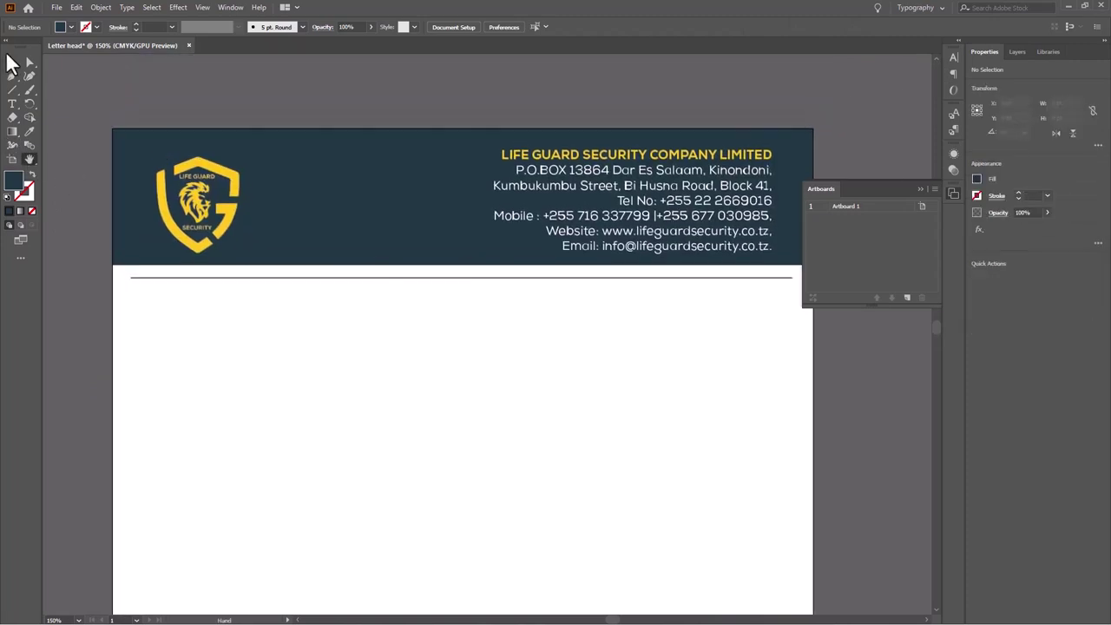
left_click_drag(425, 290, 427, 294)
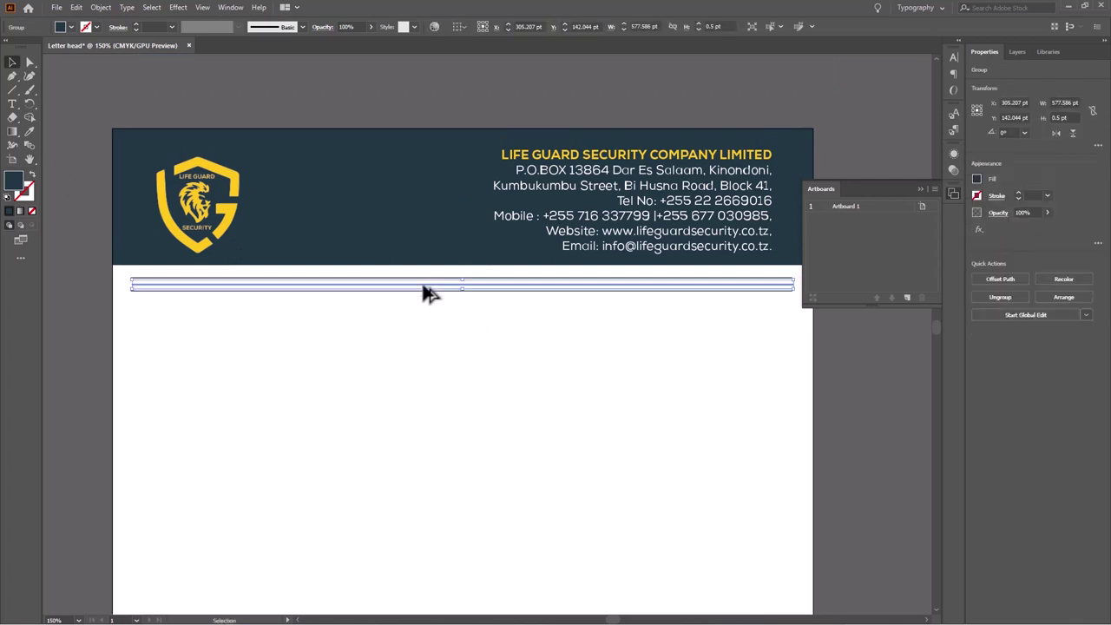
left_click(451, 363)
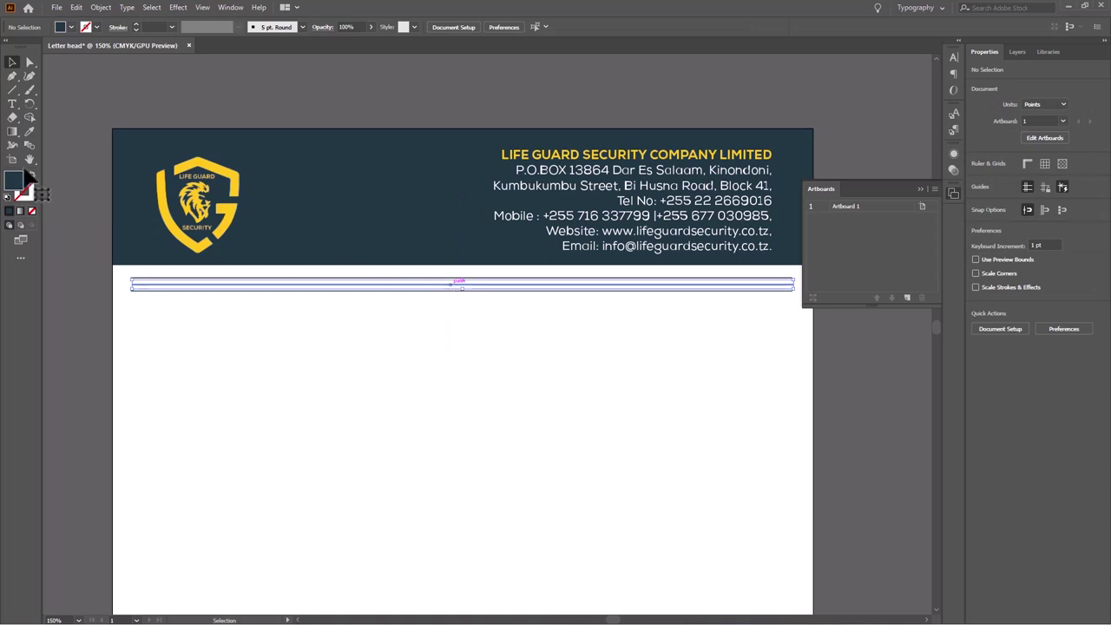
Give one of the divider lines the logo's yellow
key("i")
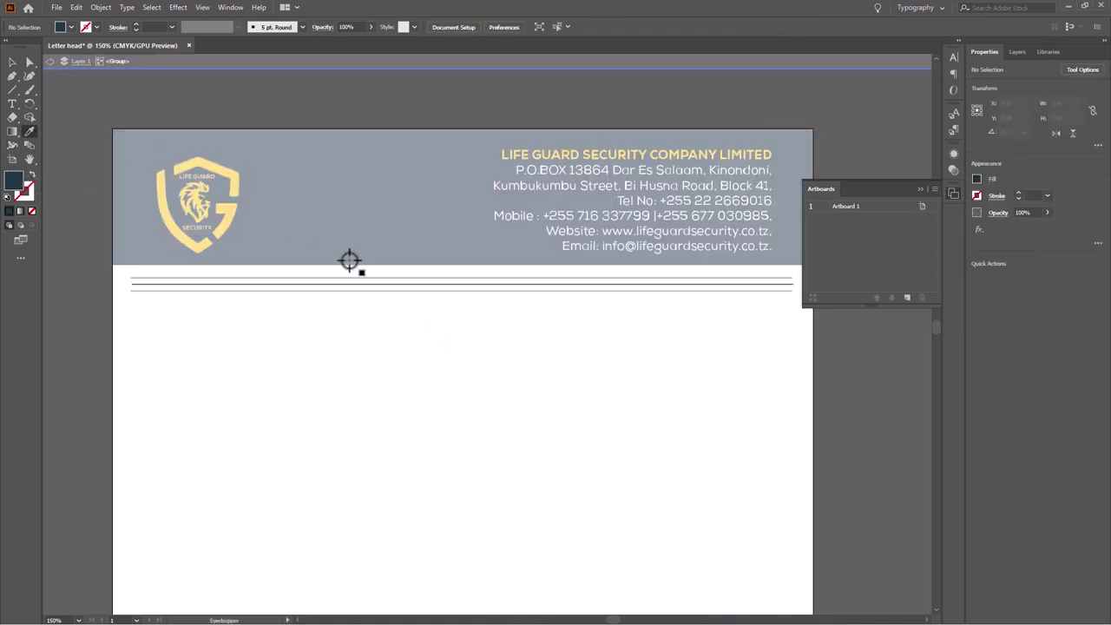
left_click(228, 189)
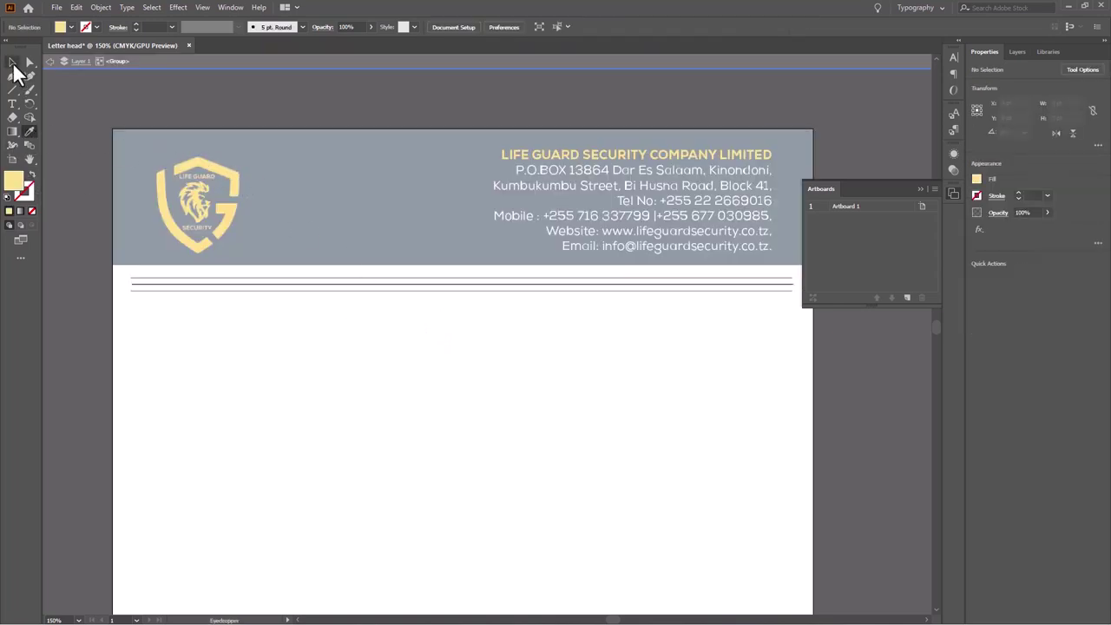
left_click(13, 65)
key("Escape")
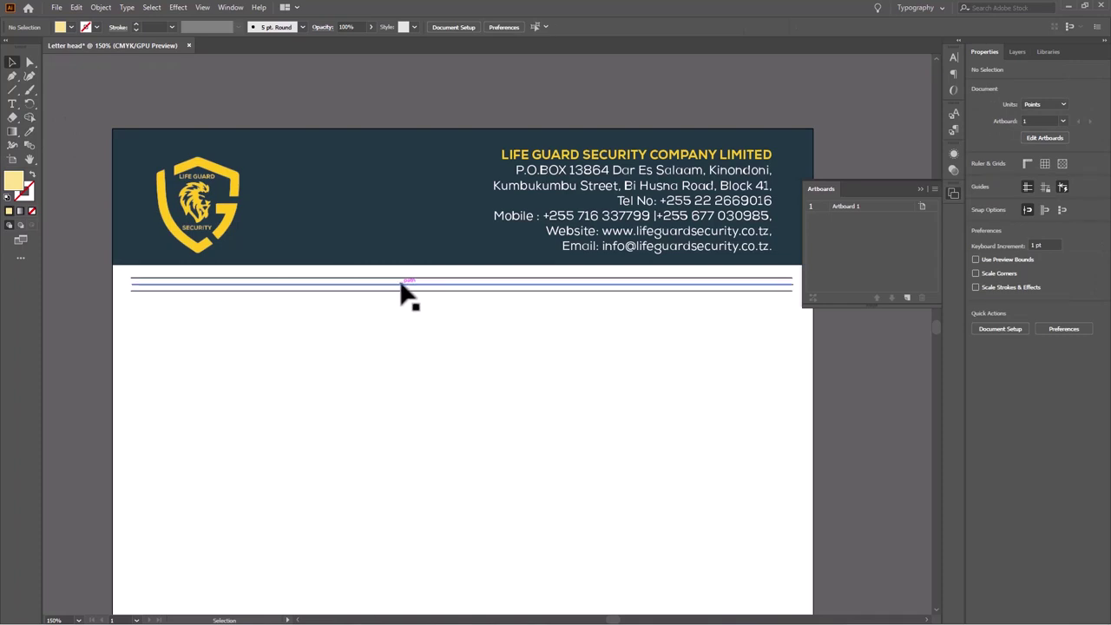
left_click(401, 284)
left_click(29, 129)
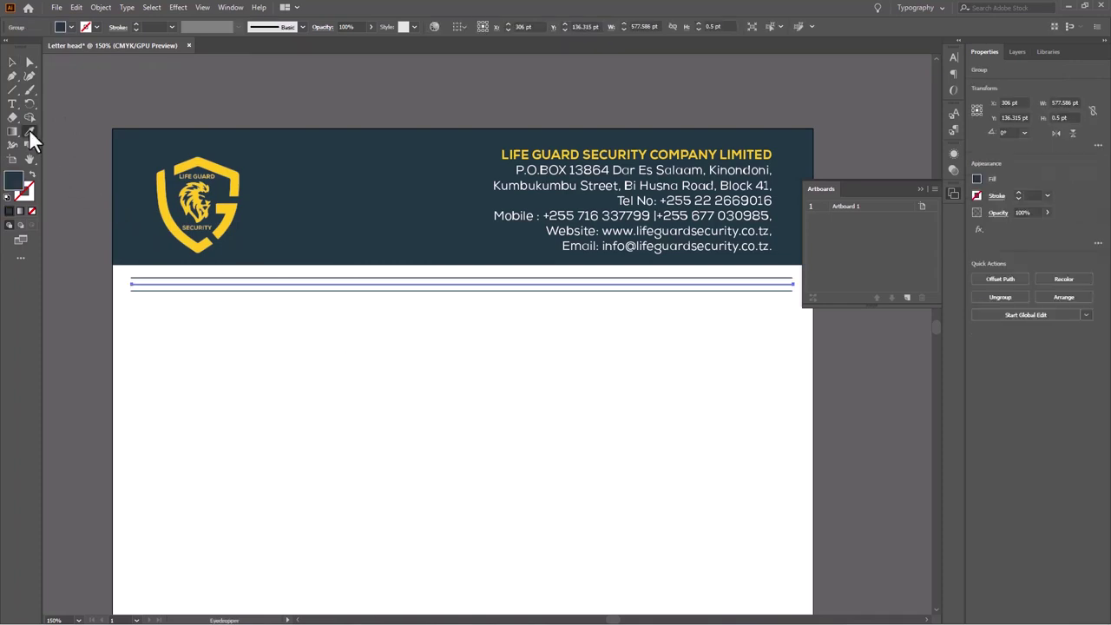
left_click(229, 183)
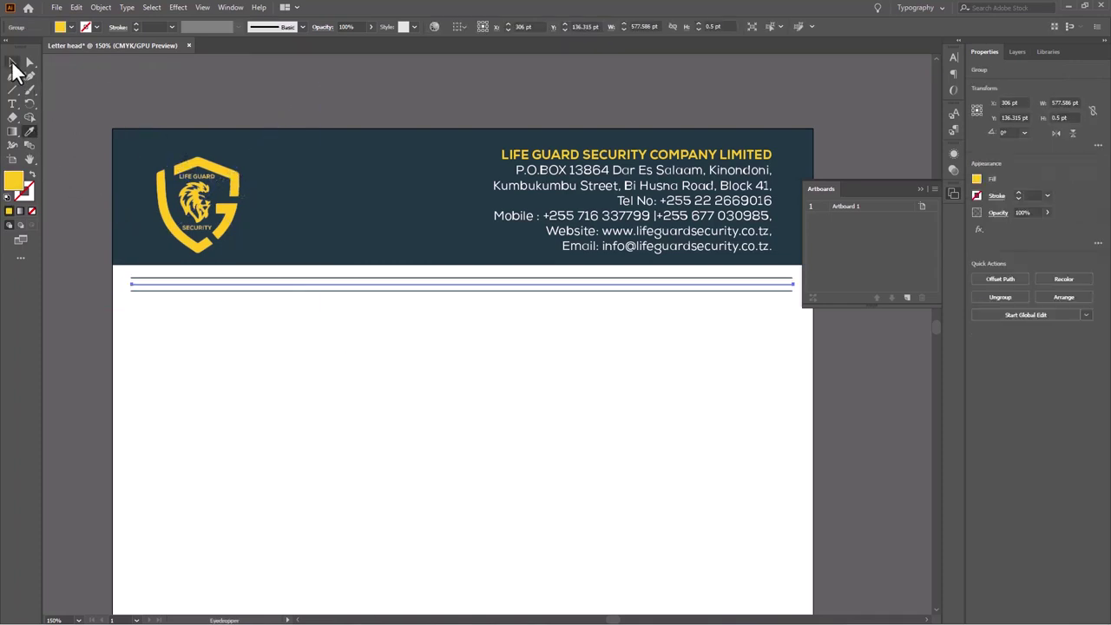
left_click(14, 64)
left_click(443, 417)
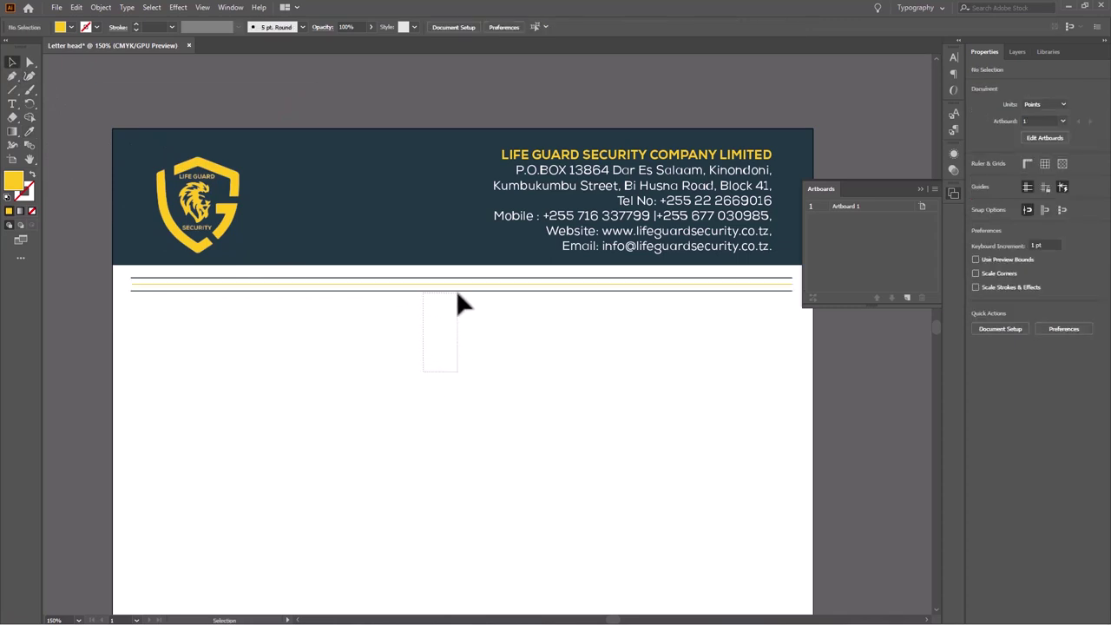
Nudge the 578.38 × 5.957 pt navy-and-gold double rule up closer to the header
left_click_drag(458, 295, 462, 292)
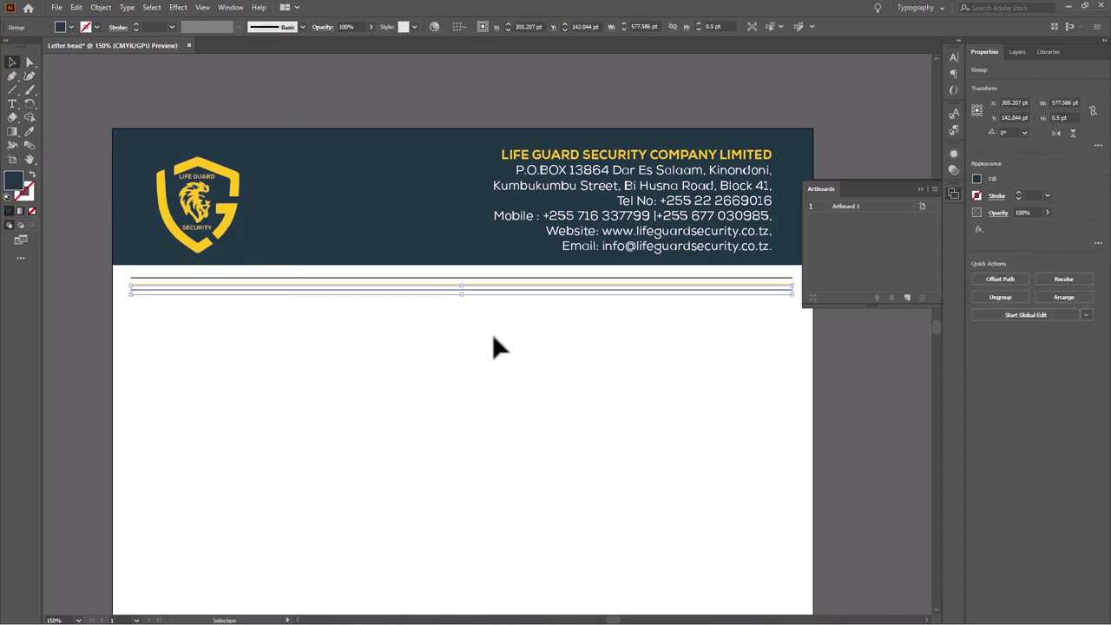
left_click(495, 330)
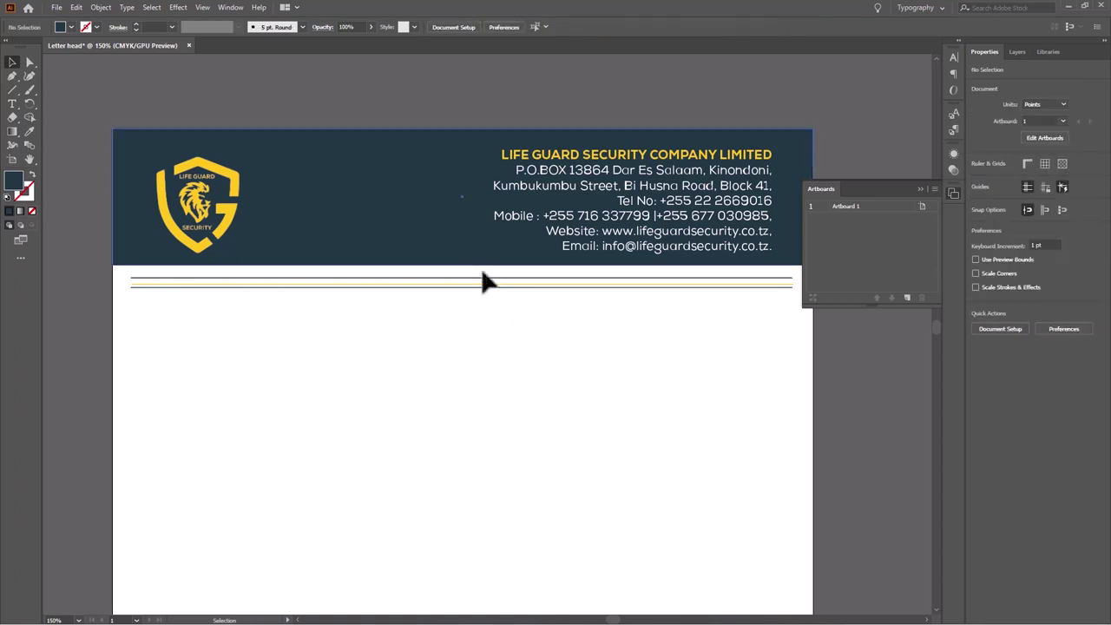
left_click(485, 286)
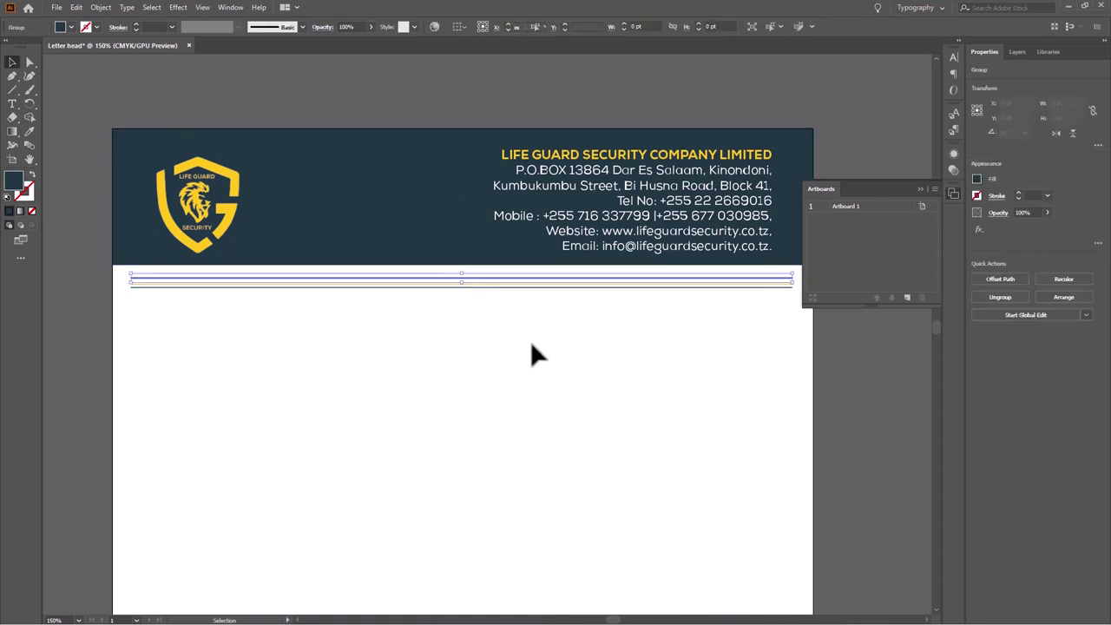
left_click(530, 340)
left_click(478, 284)
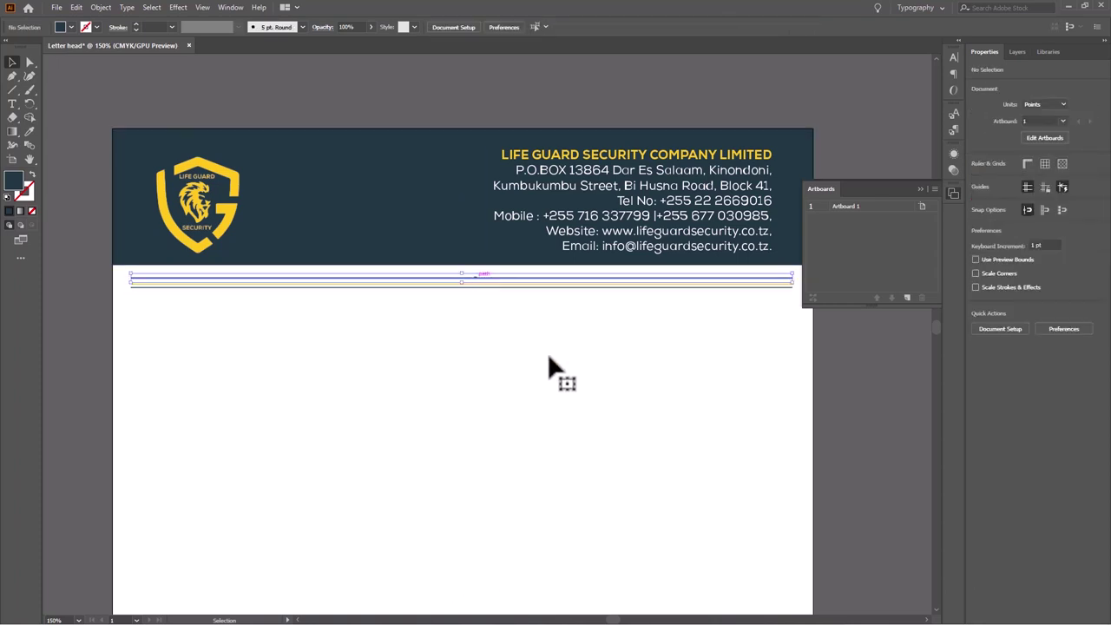
left_click(537, 355)
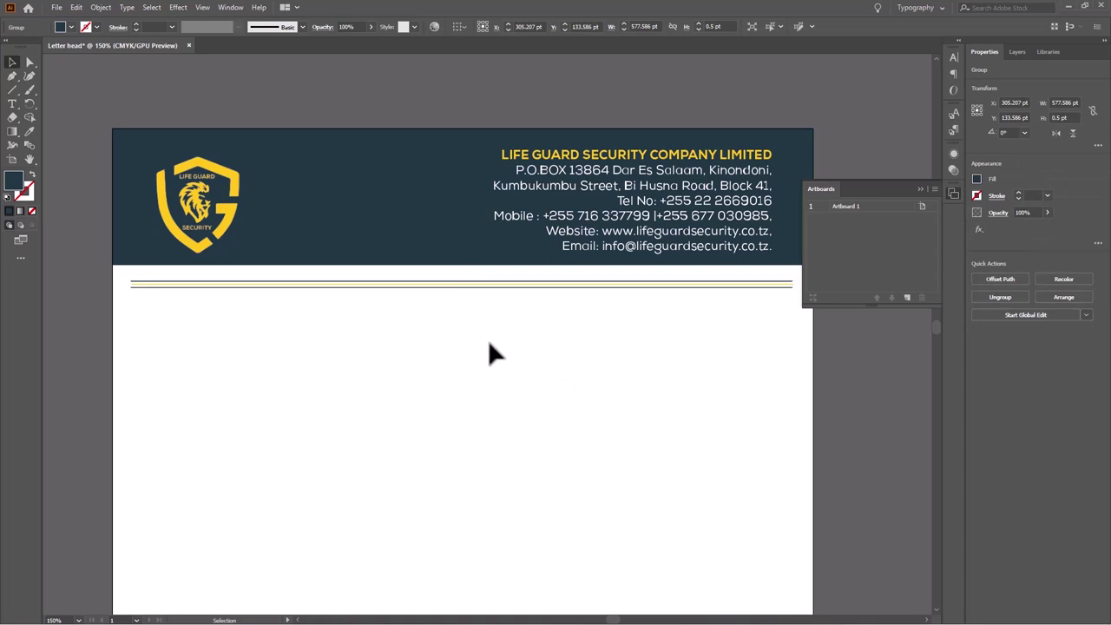
left_click(521, 286)
left_click(467, 283)
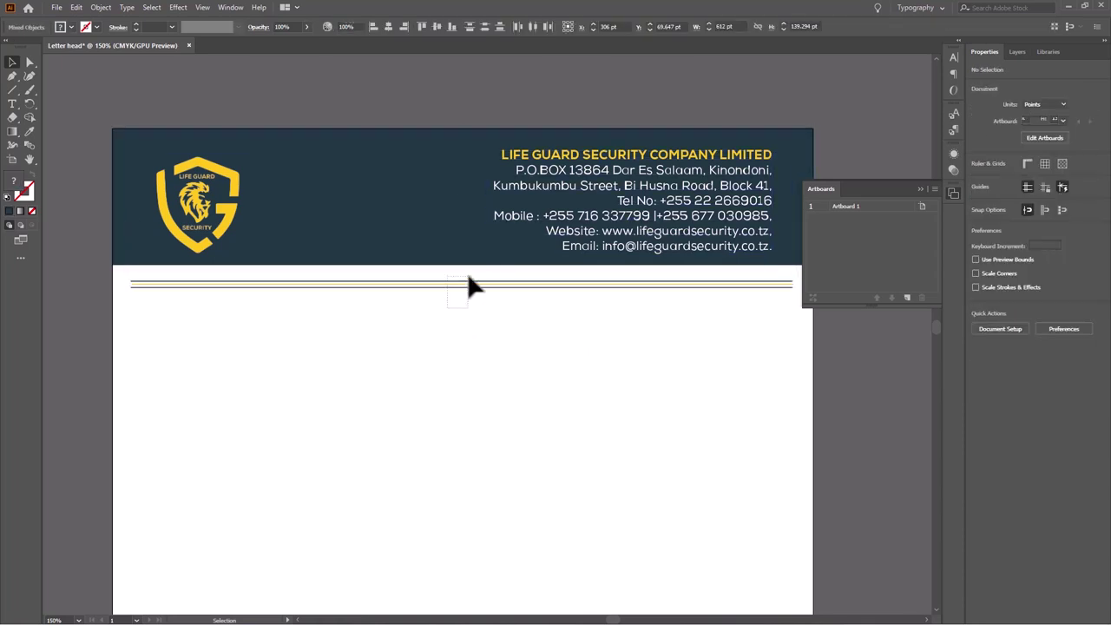
left_click(567, 331)
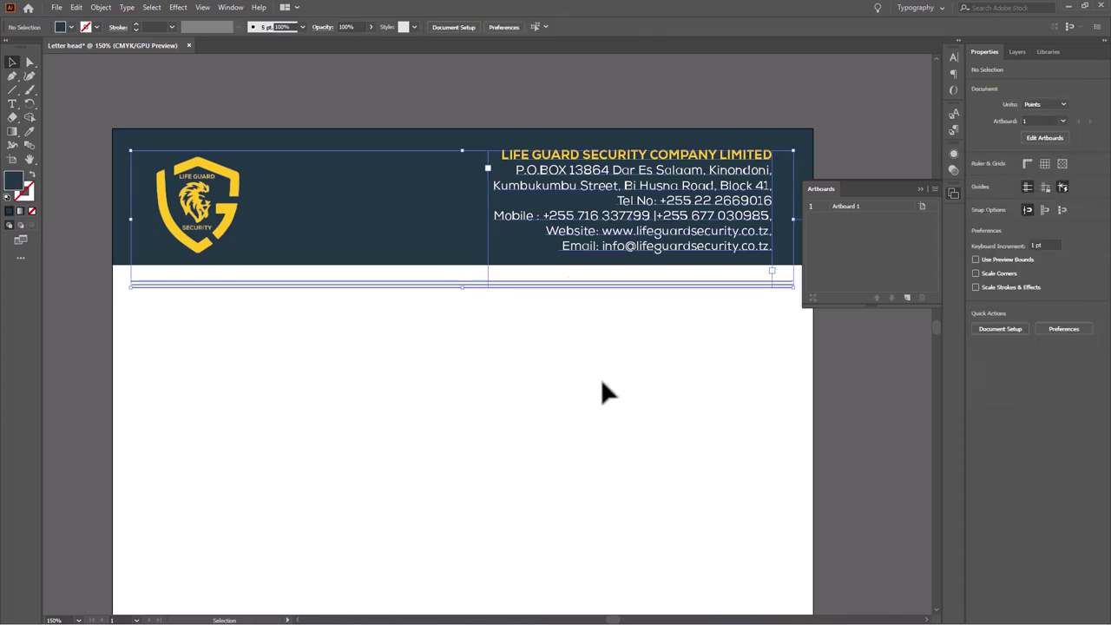
left_click(468, 282)
key("Up")
key("Up")
key("Up")
key("Up")
key("Up")
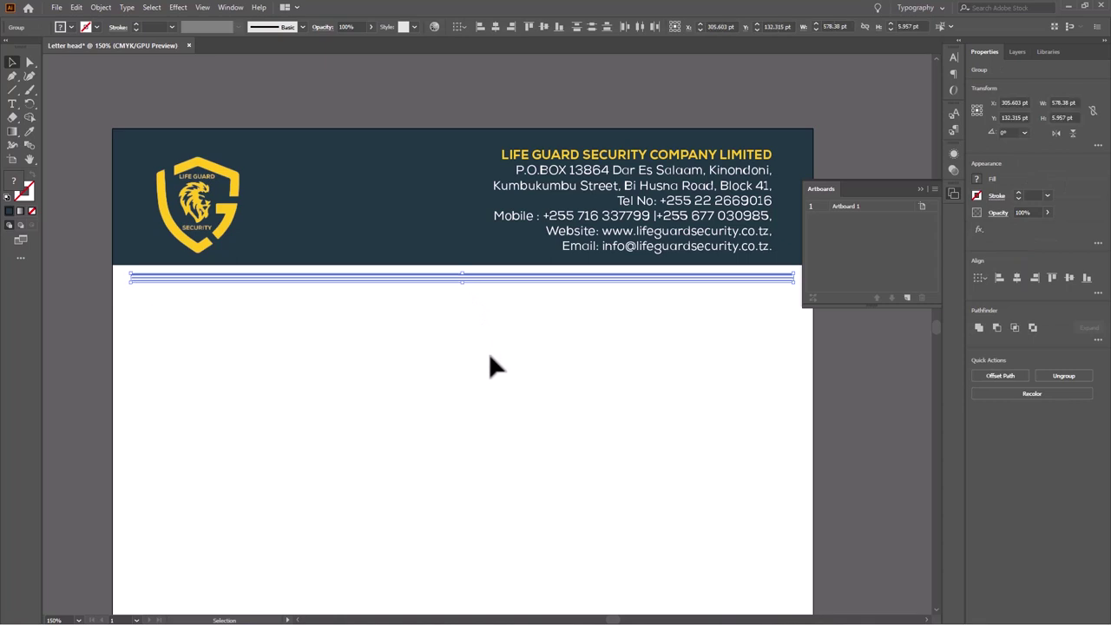
key("Up")
key("Up")
key("Up")
key("Up")
key("Up")
key("Up")
key("ctrl+h")
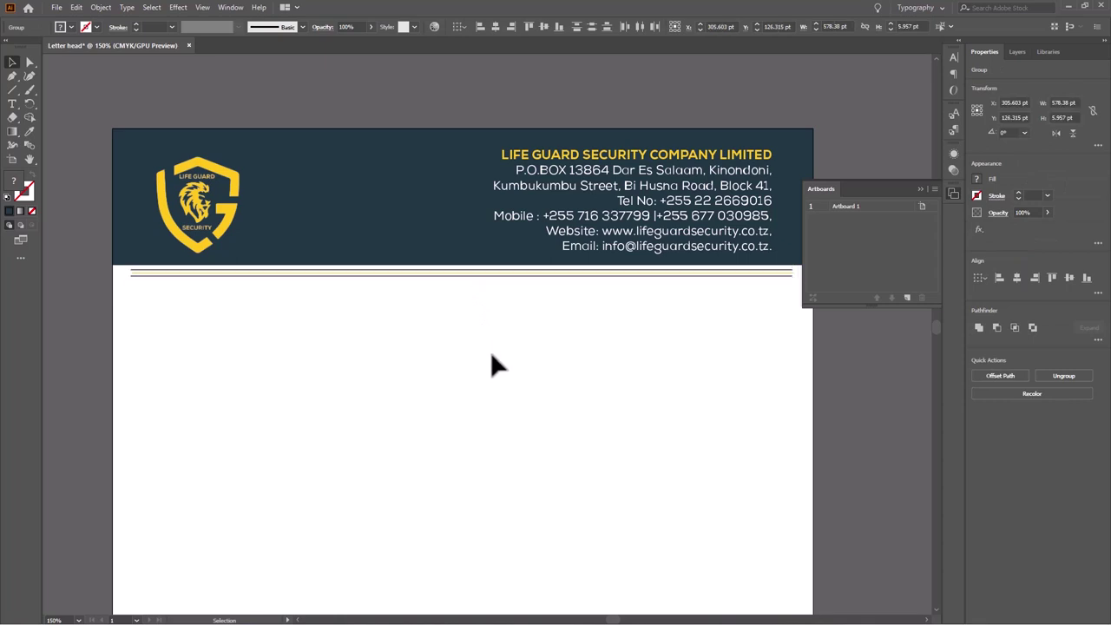
key("ctrl+shift+a")
key("ctrl+minus")
key("ctrl+minus")
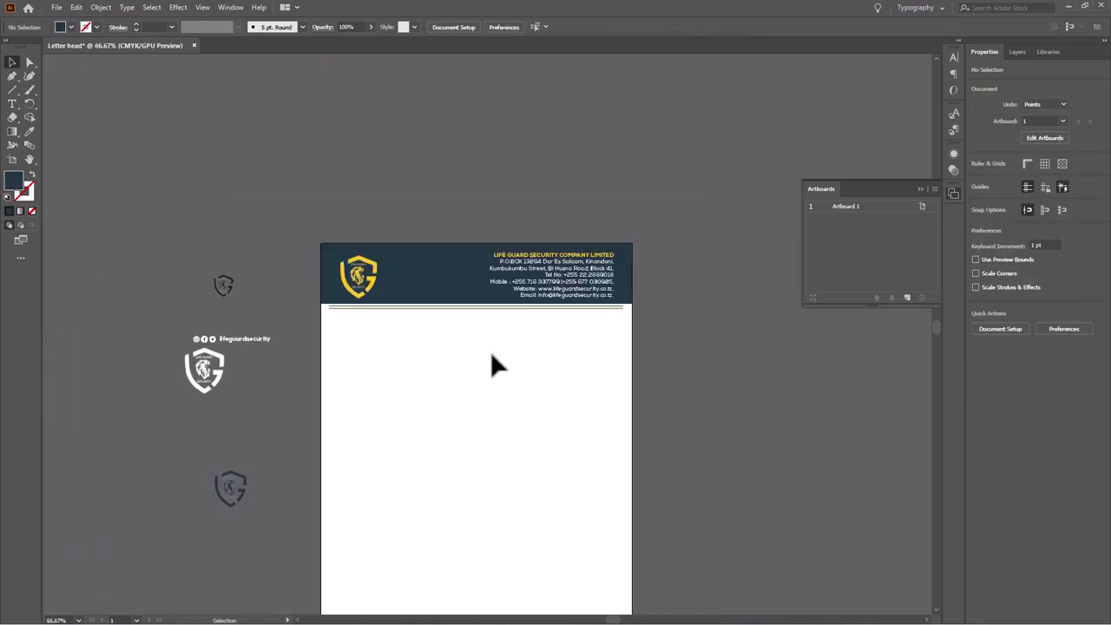
Draw a 612 × 16.347 pt bar along the page bottom filled with the logo's yellow
left_click(28, 160)
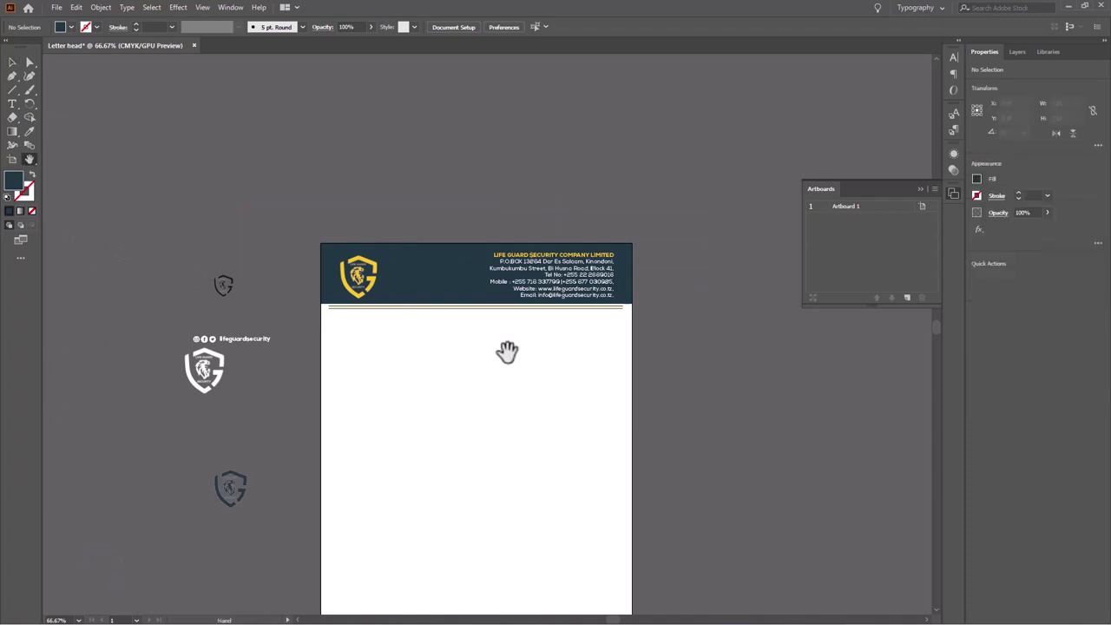
left_click_drag(506, 349, 487, 221)
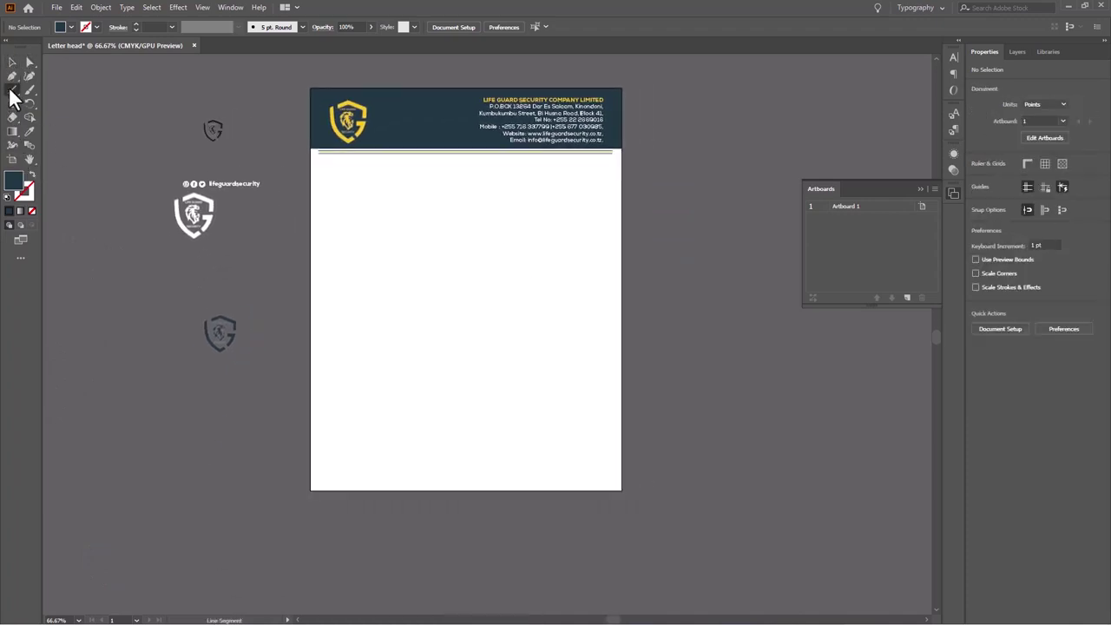
left_click_drag(13, 94, 70, 92)
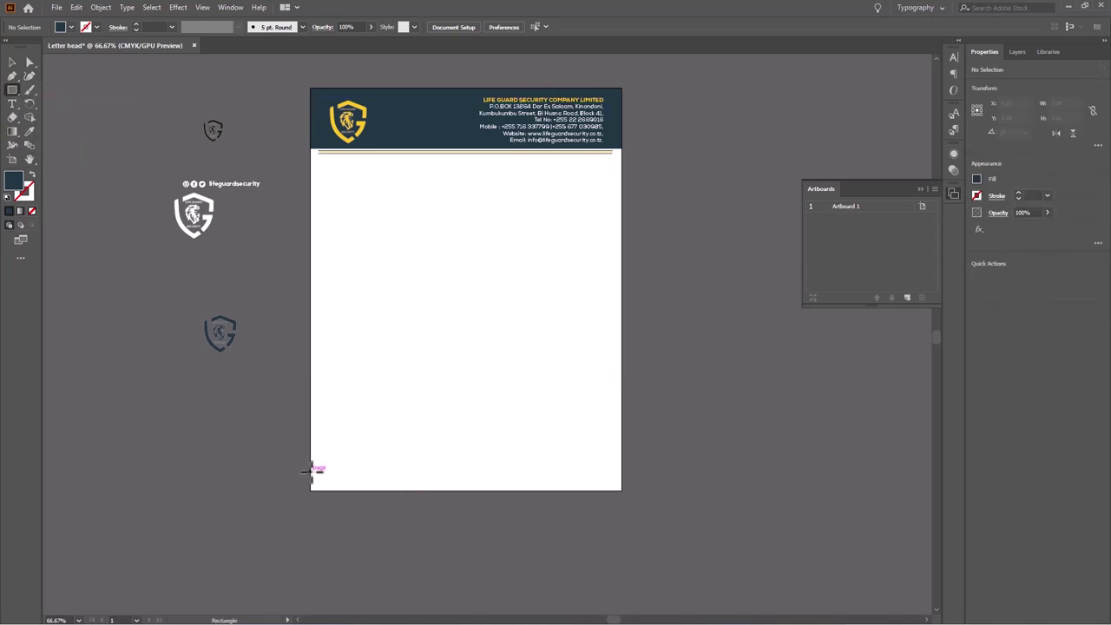
left_click_drag(311, 482, 621, 490)
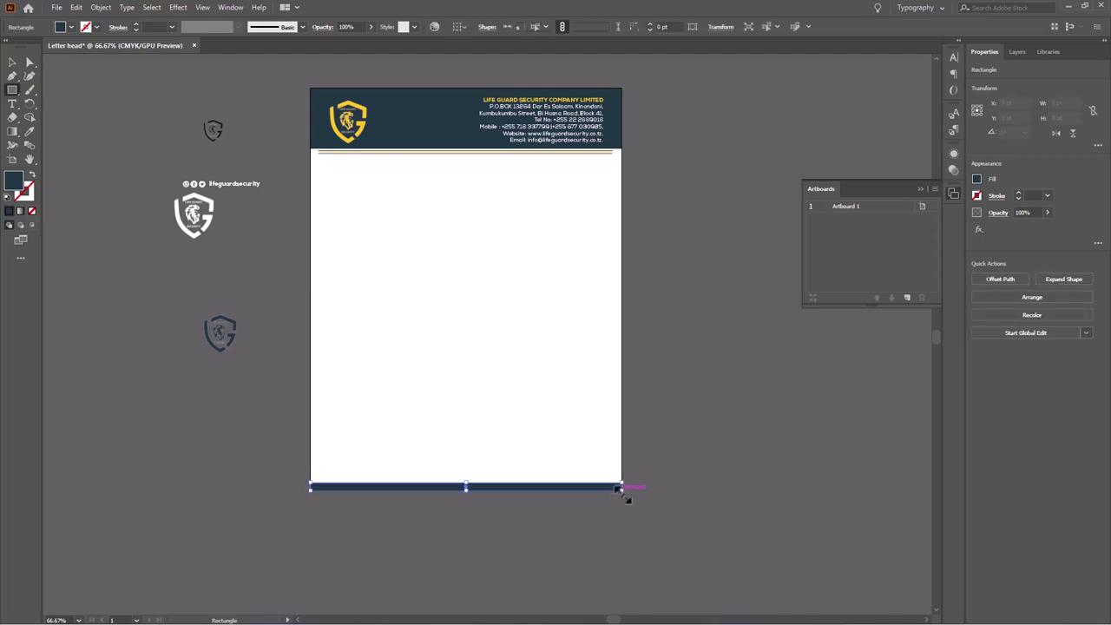
left_click(30, 131)
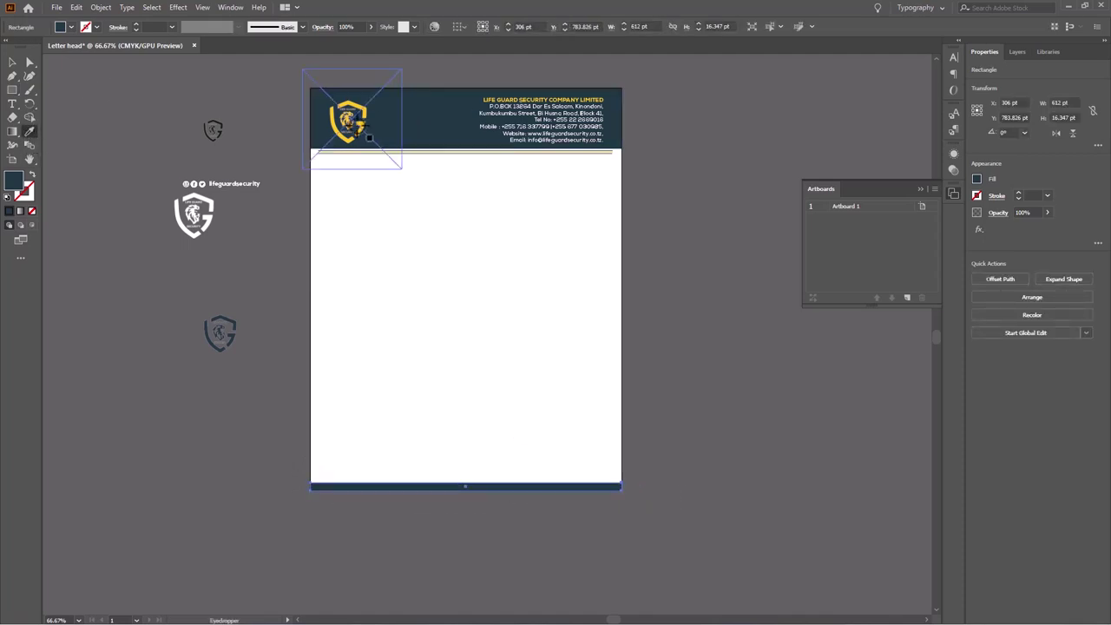
left_click(364, 132)
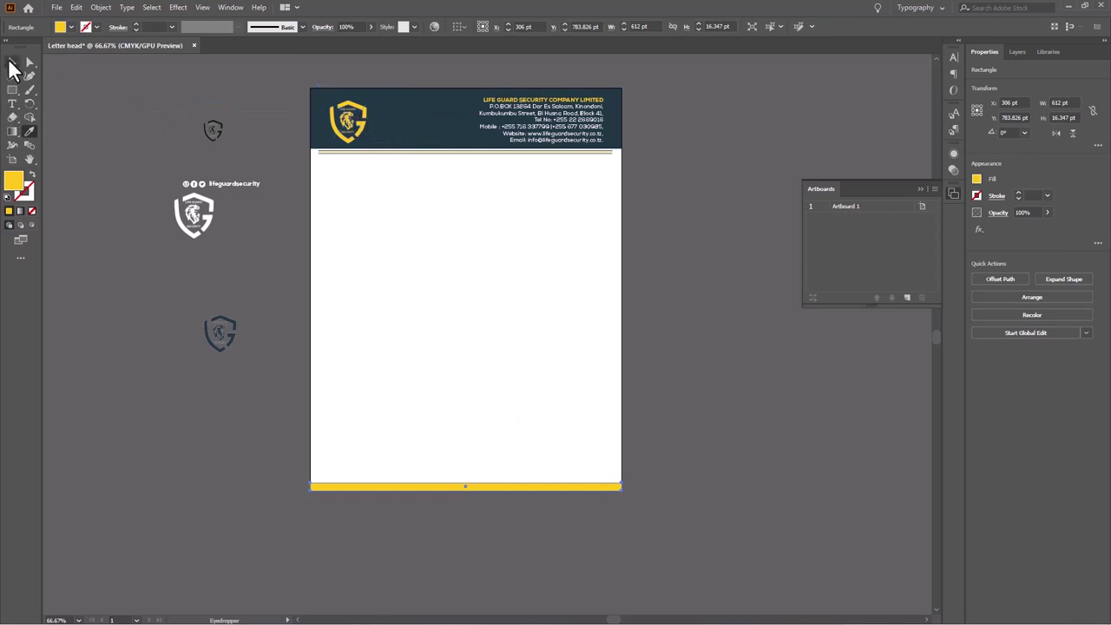
left_click(12, 61)
left_click(270, 491)
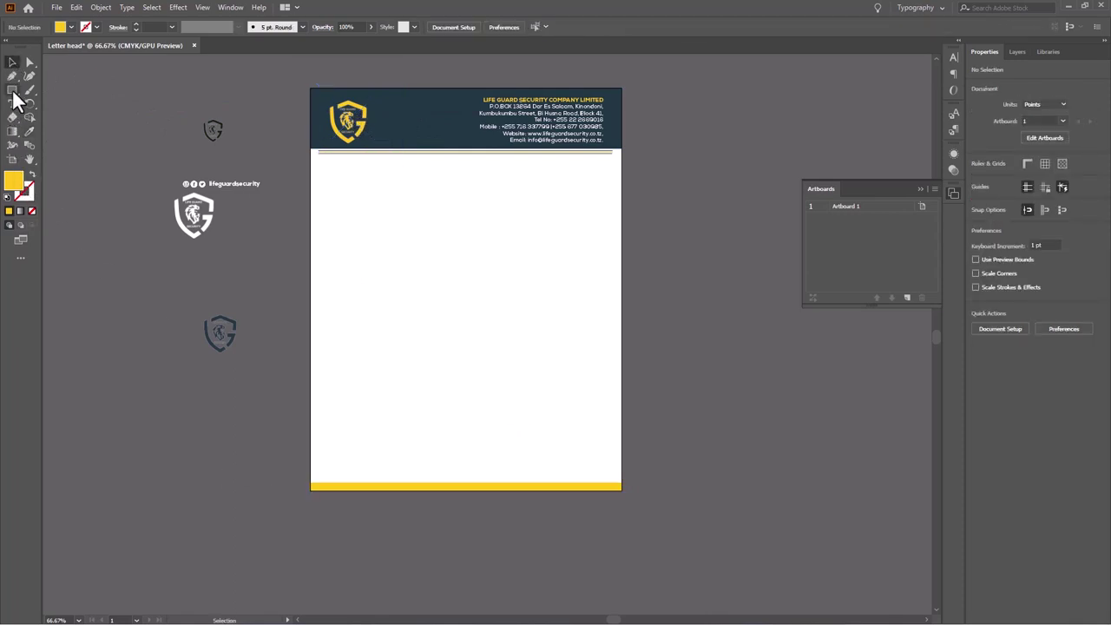
Draw a second bottom rectangle filled with the header's dark navy
left_click_drag(310, 460, 621, 483)
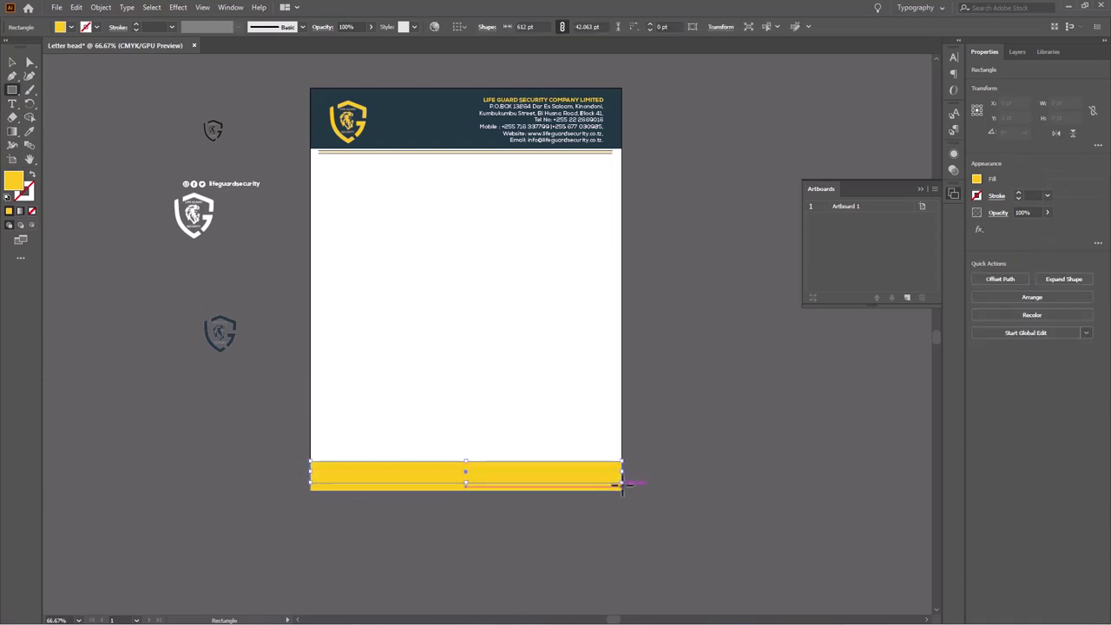
left_click(12, 63)
key("Down")
key("Down")
key("Down")
key("Down")
key("Down")
key("Down")
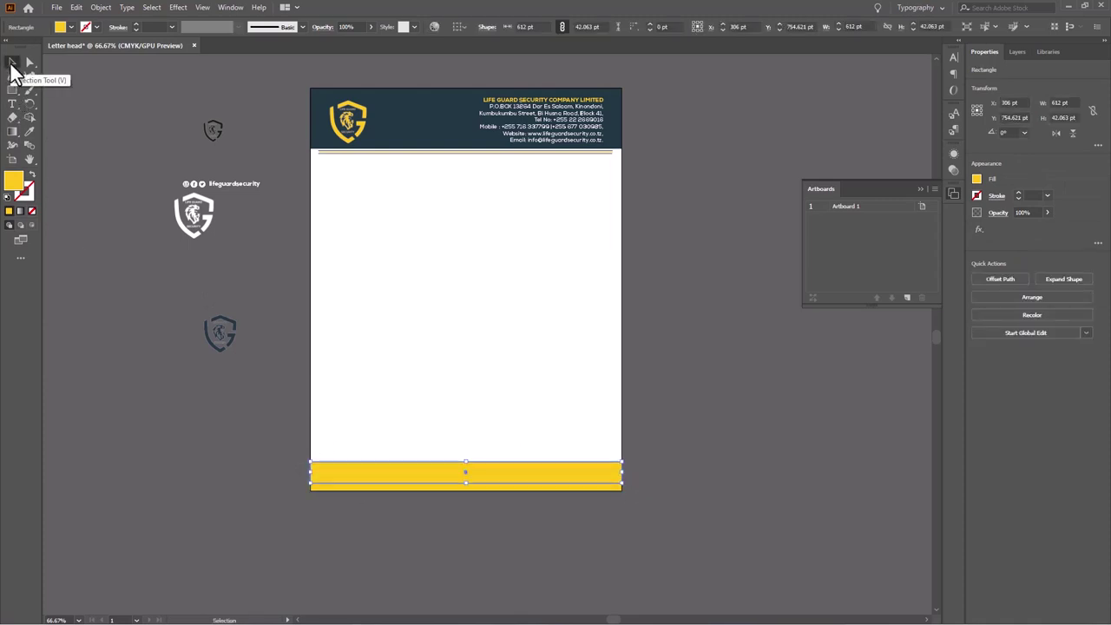
left_click(32, 131)
left_click(433, 121)
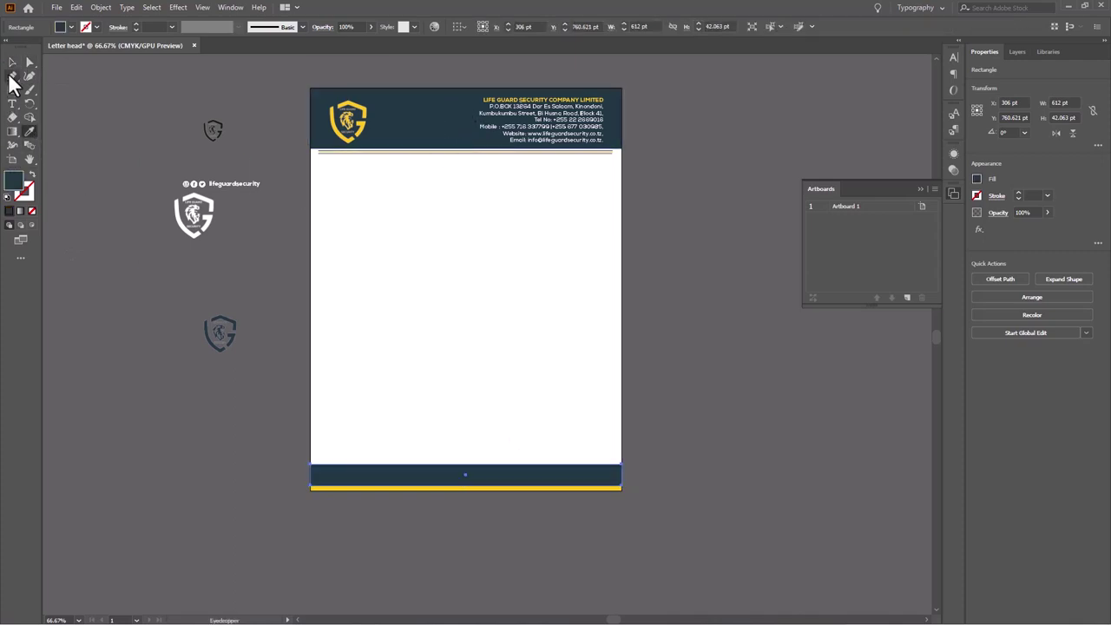
left_click(12, 63)
left_click(708, 507)
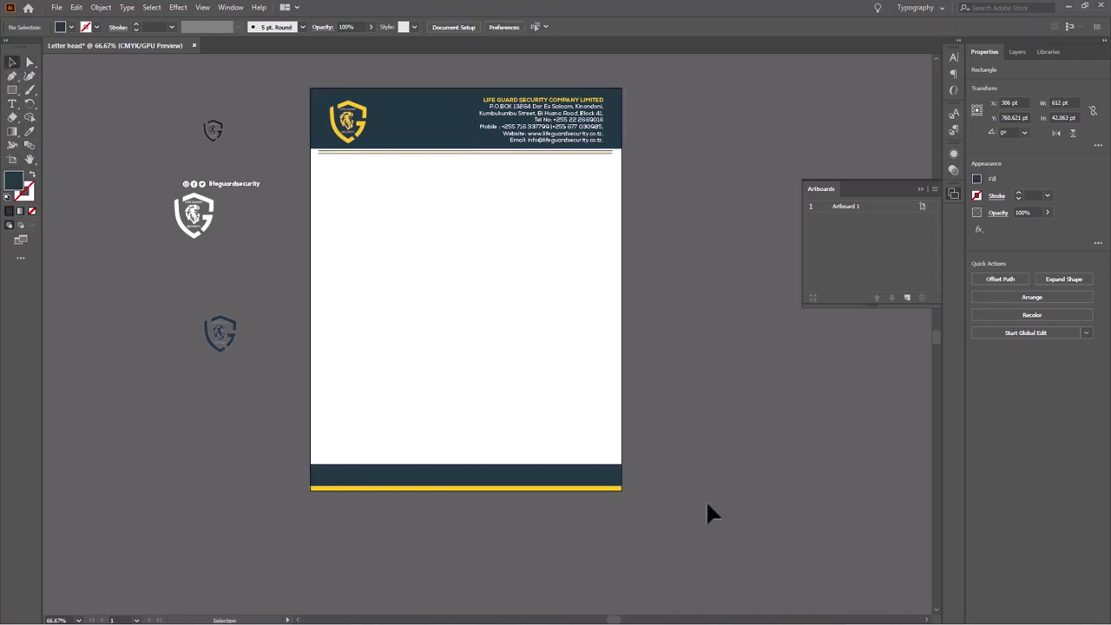
Resize the navy footer band to 612 × 30.6 pt above the yellow strip
left_click(466, 466)
left_click_drag(466, 466, 466, 477)
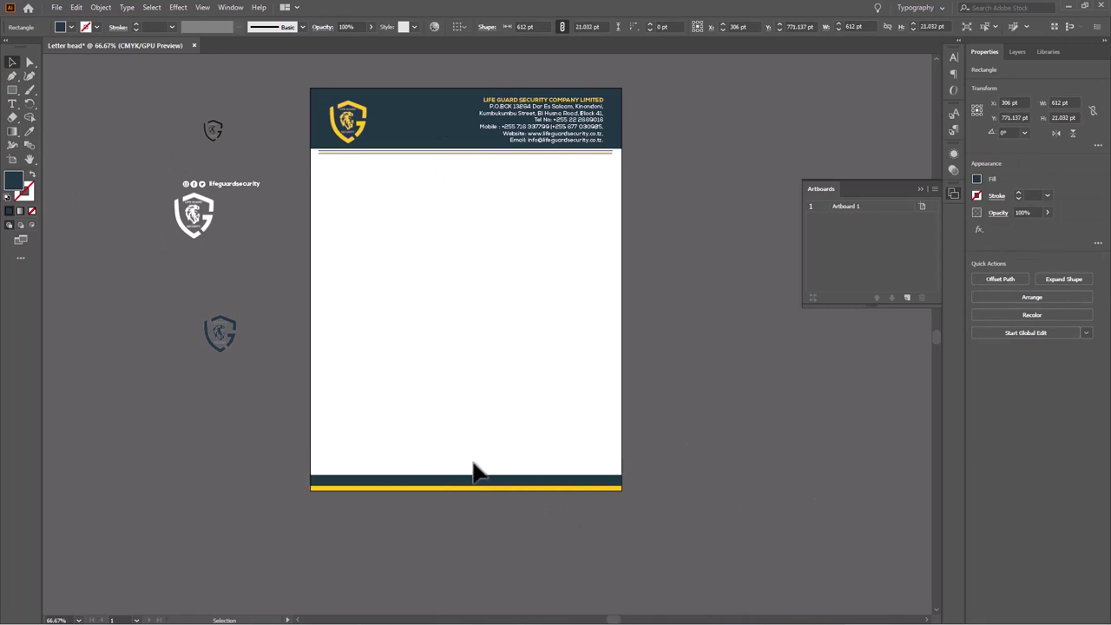
double_click(469, 481)
left_click(468, 486)
left_click_drag(466, 486, 472, 479)
Move the social-media group onto the navy footer band
left_click(235, 218)
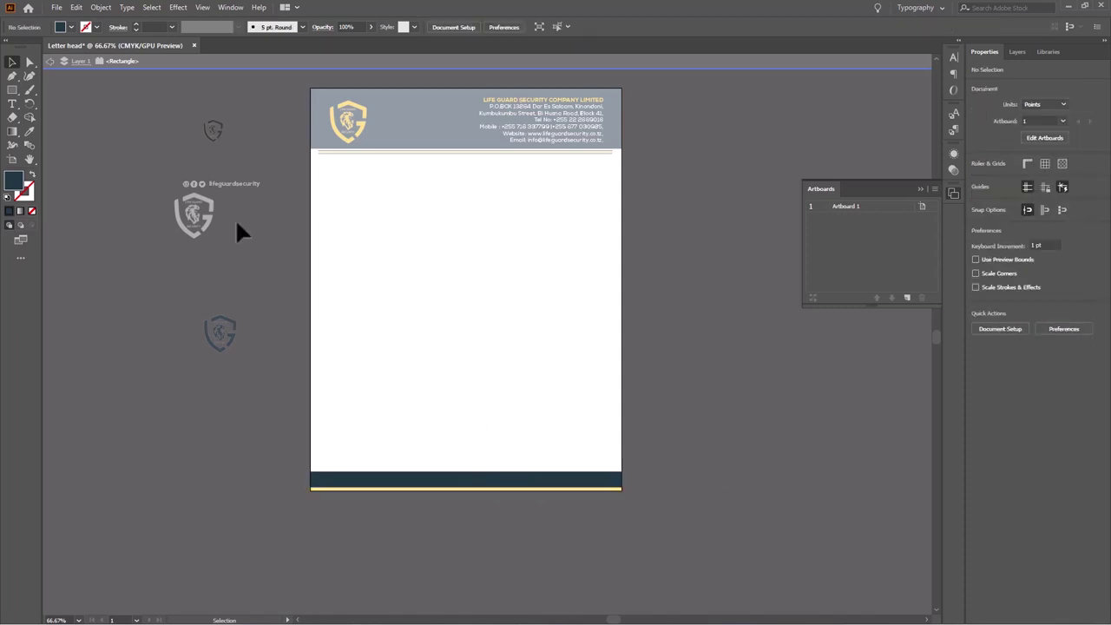
double_click(231, 175)
left_click_drag(230, 191, 480, 486)
double_click(511, 488)
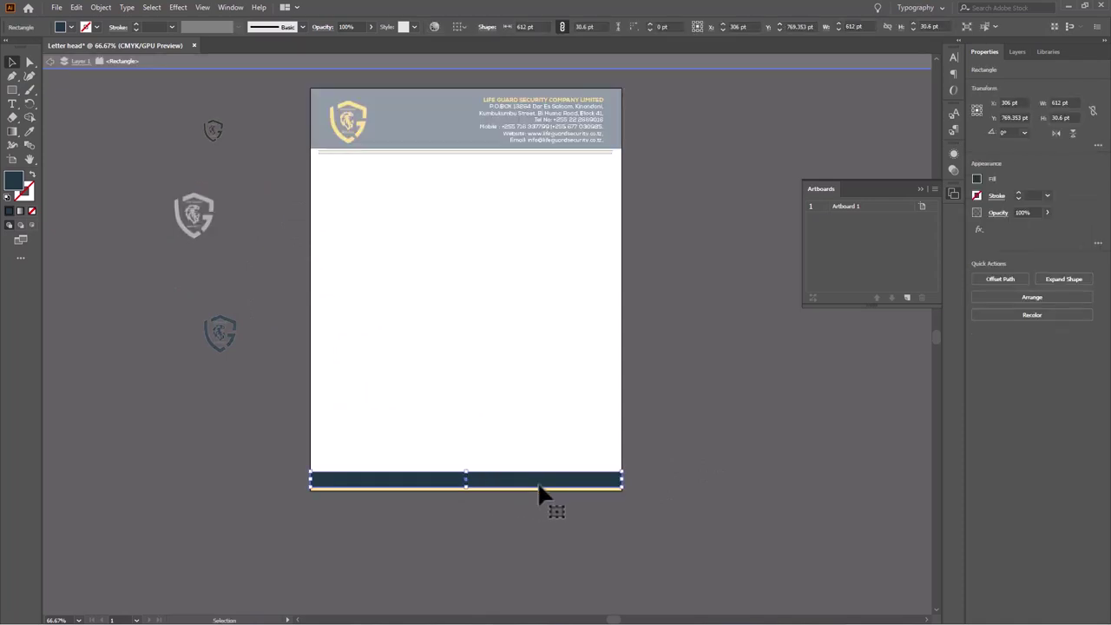
Centre the lifeguardsecurity social-icons group within the navy footer band
double_click(706, 419)
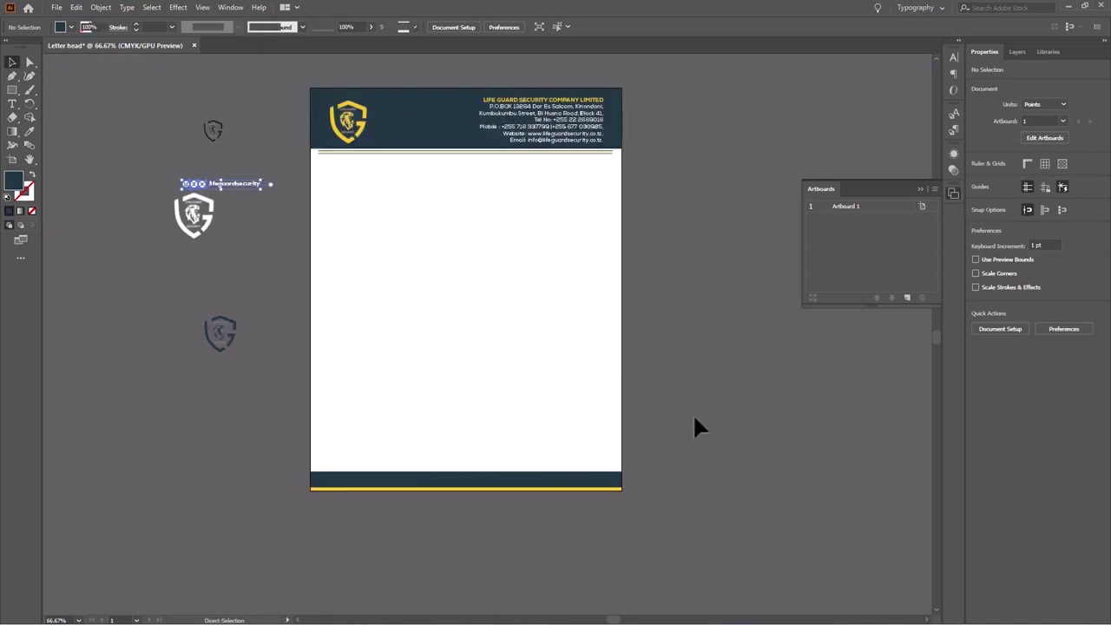
left_click(232, 195)
left_click_drag(252, 185, 503, 489)
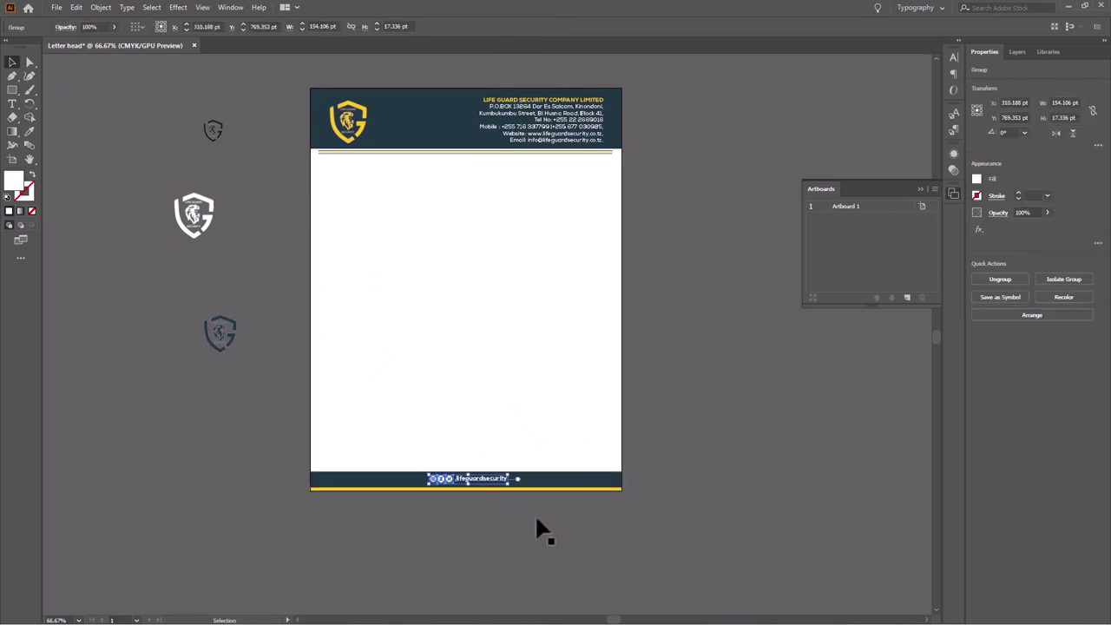
left_click(668, 471)
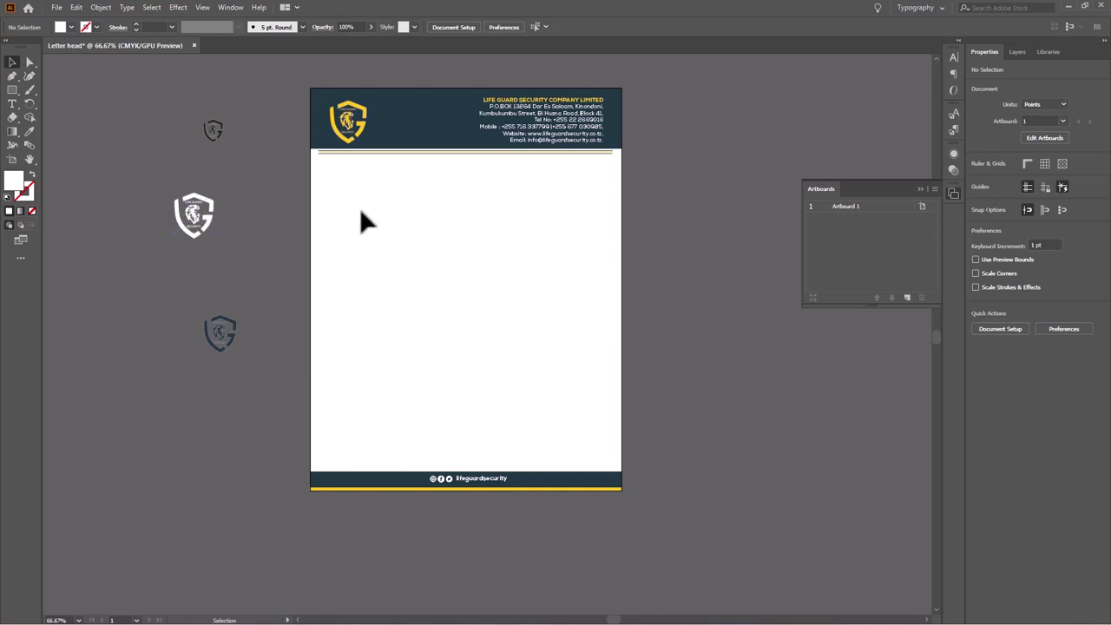
Move the white shield logo aside and duplicate the yellow header logo onto the page, enlarged
left_click(206, 227)
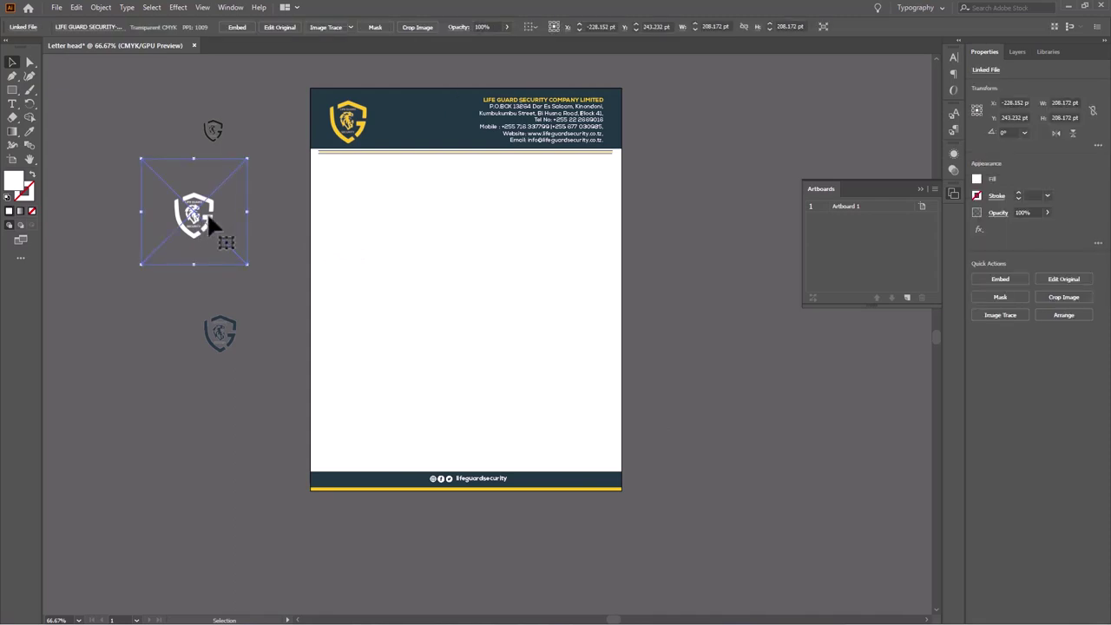
left_click_drag(208, 223, 131, 246)
left_click_drag(343, 121, 447, 321)
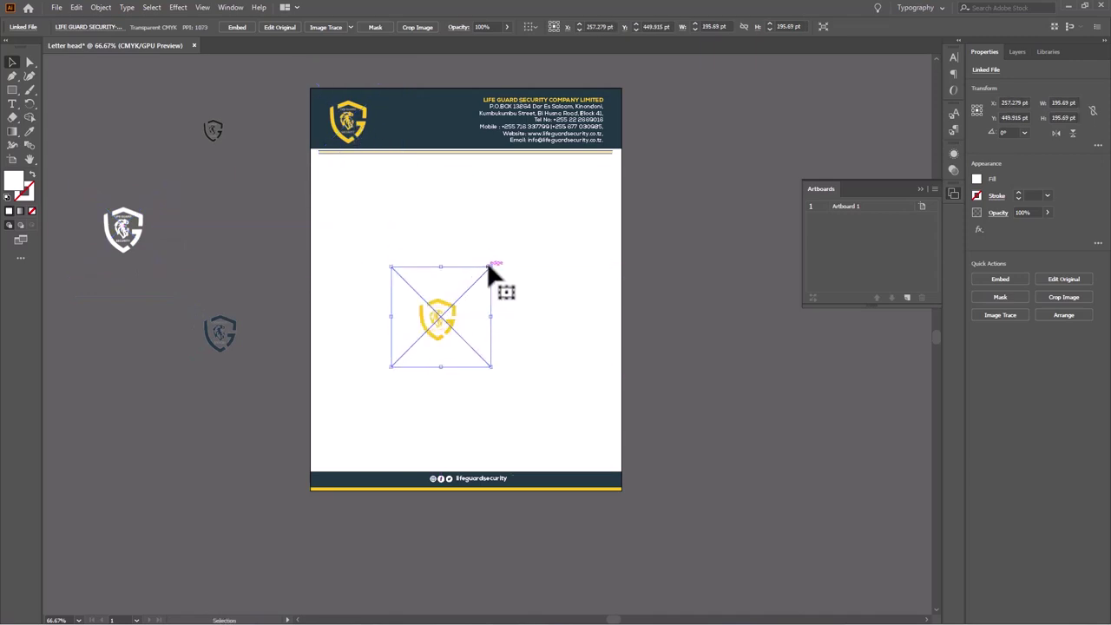
left_click_drag(488, 266, 664, 161)
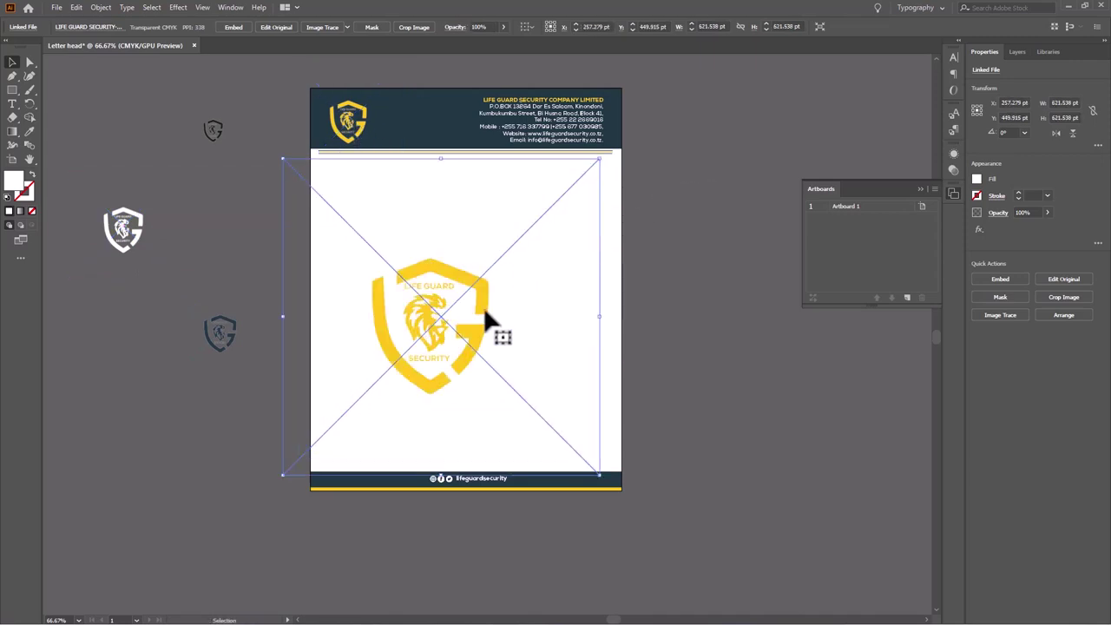
Scale the yellow logo copy up further, rotate it about 45°, and place it lower right
left_click_drag(483, 306, 612, 386)
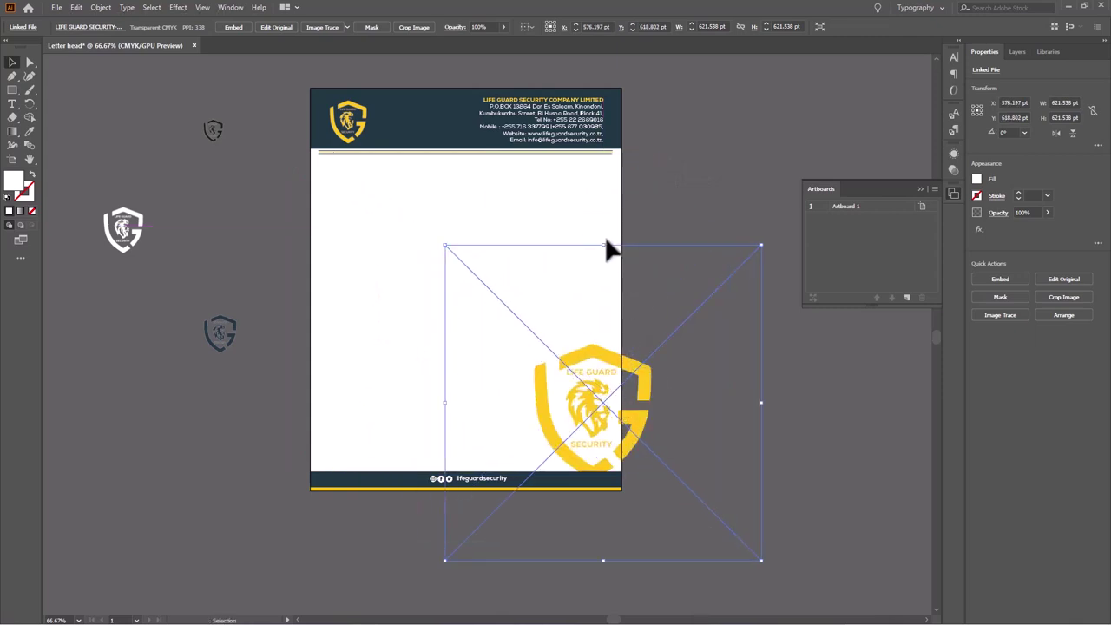
left_click_drag(604, 249, 578, 174)
left_click_drag(620, 397, 625, 362)
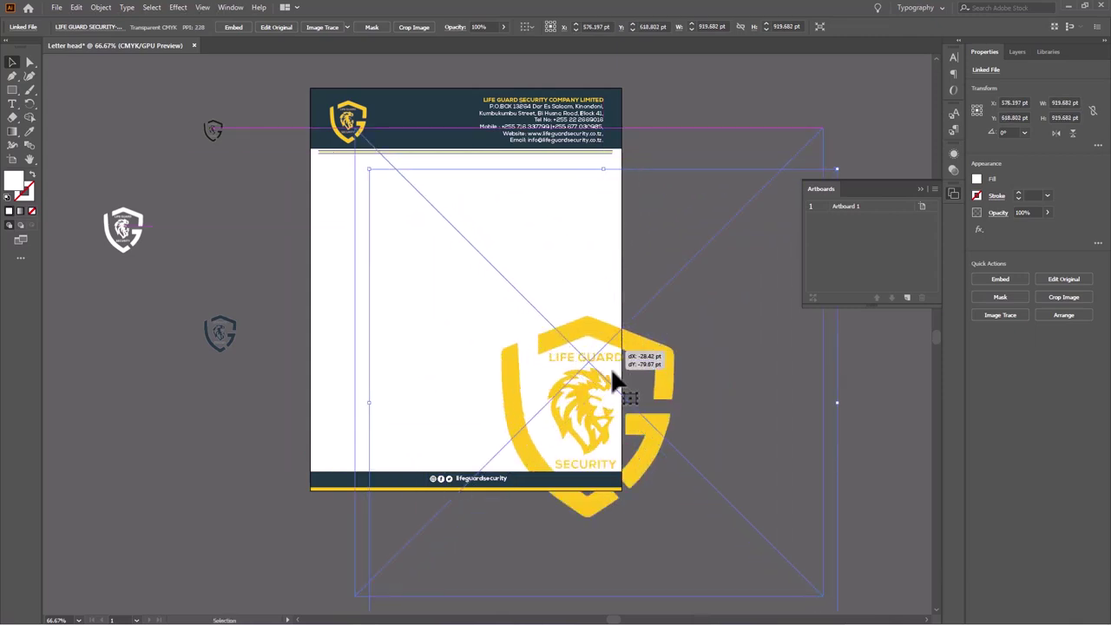
left_click_drag(824, 599, 911, 365)
mouse_move(640, 401)
left_mouse_down()
mouse_move(633, 393)
mouse_move(619, 406)
mouse_move(636, 408)
mouse_move(628, 395)
left_mouse_up()
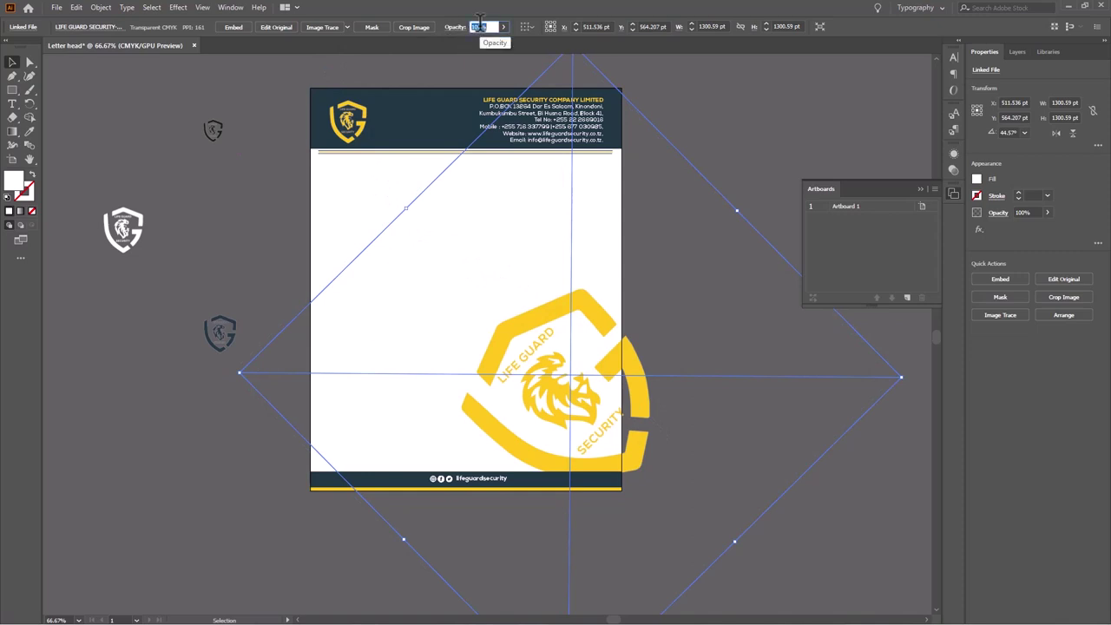
Fade the yellow watermark logo to 5% opacity and deselect it
type("5")
key("Return")
left_click(776, 108)
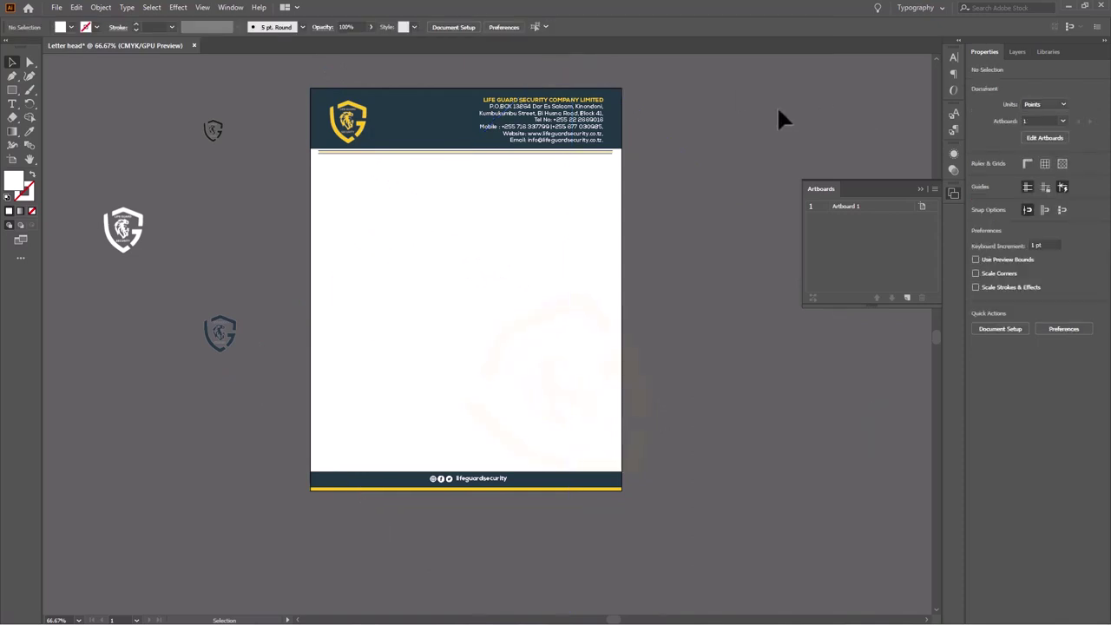
left_click(546, 355)
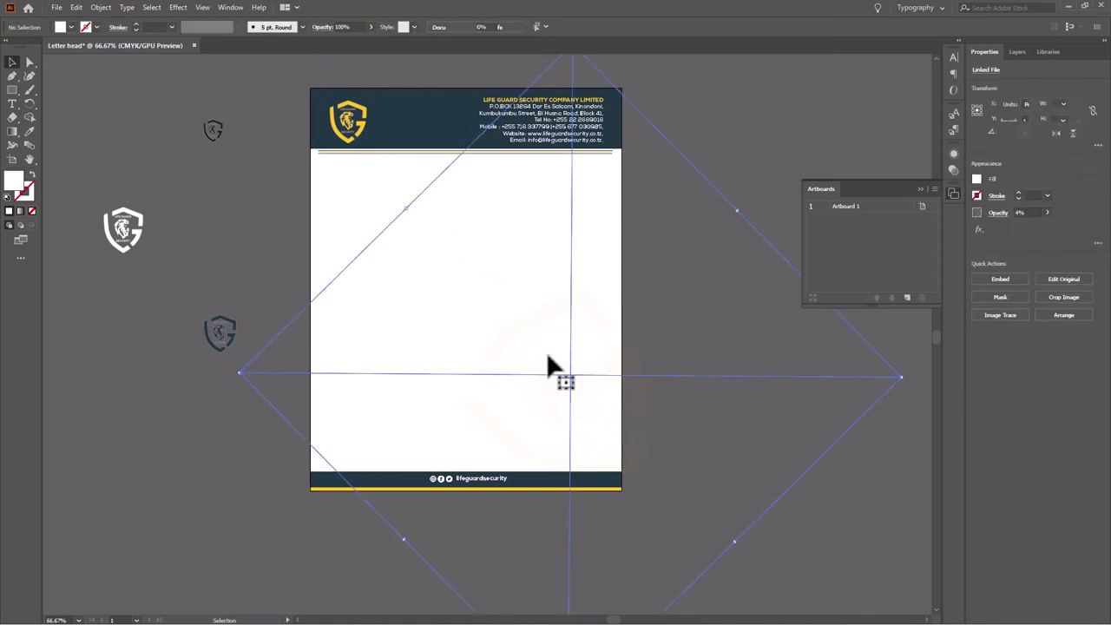
key("ctrl+shift+a")
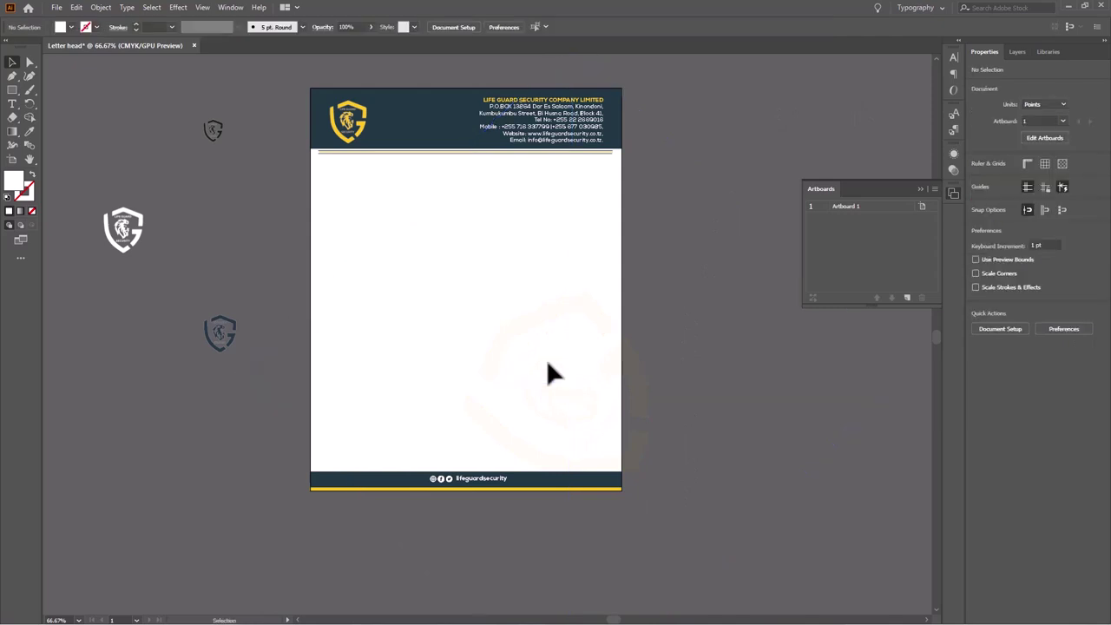
Place the dark shield logo at the page's top-left below the header, enlarged and rotated
left_click_drag(223, 337, 337, 195)
left_click_drag(345, 192, 347, 194)
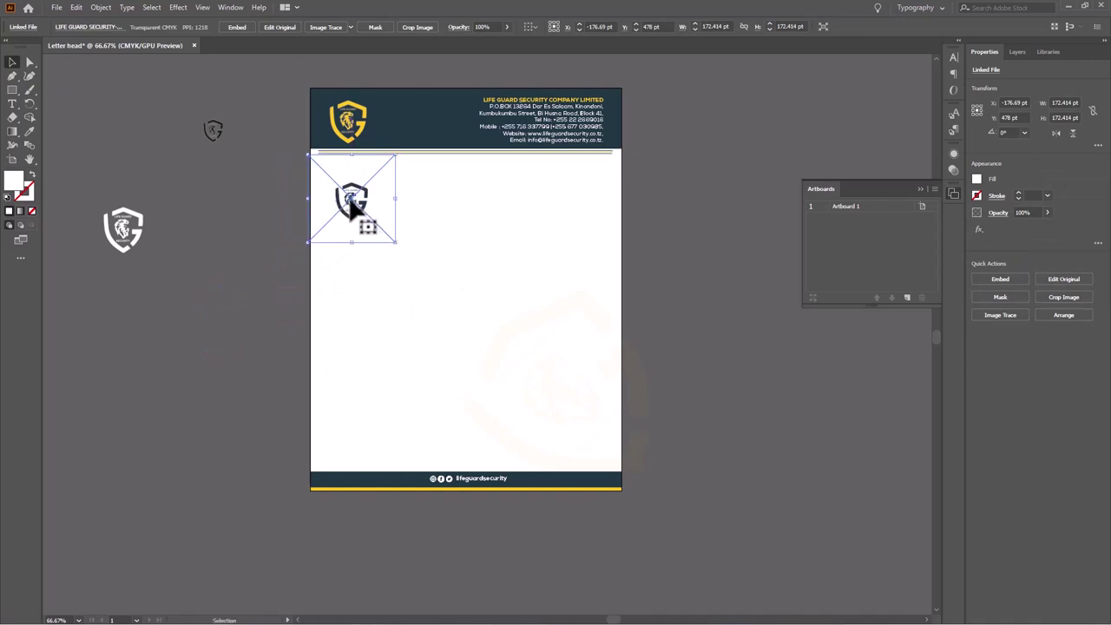
left_click_drag(395, 241, 333, 186)
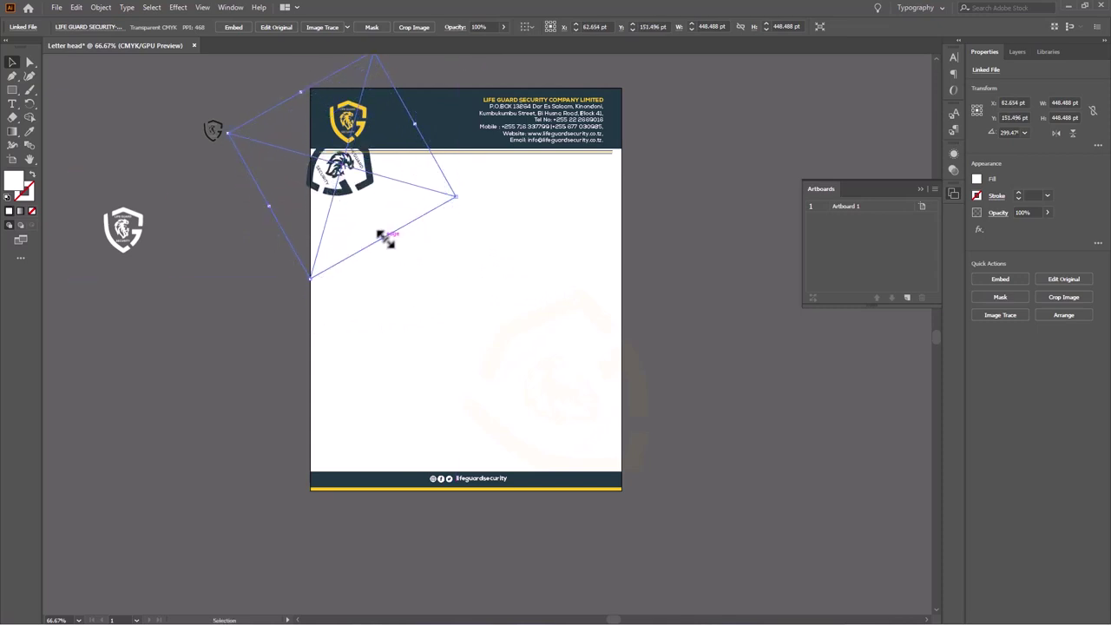
left_click_drag(384, 235, 364, 192)
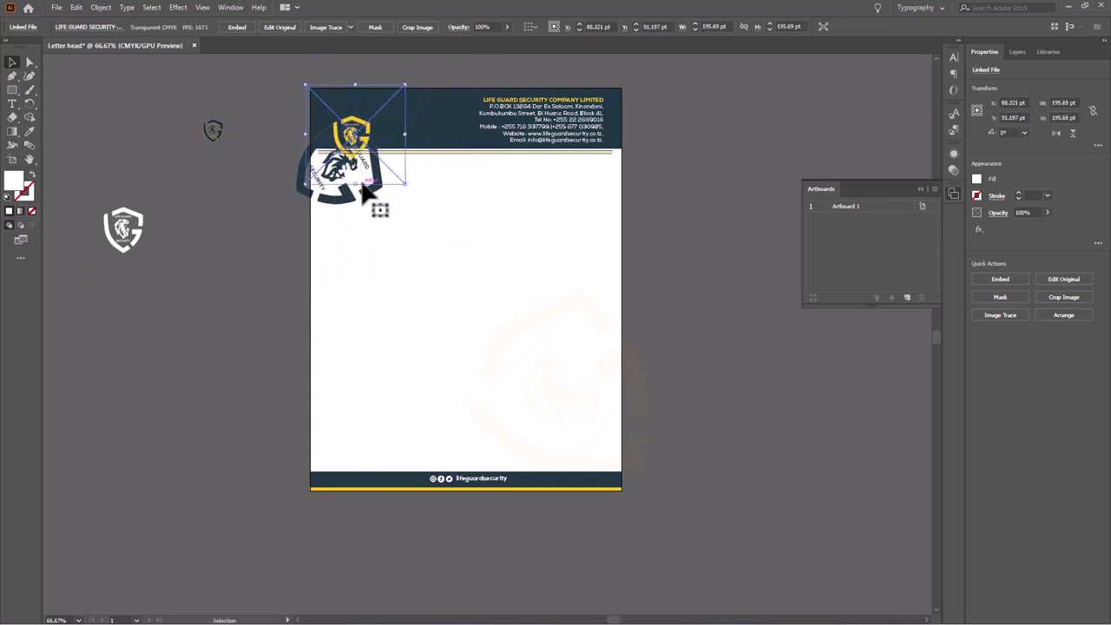
key("ctrl+z")
key("ctrl+z")
key("ctrl+z")
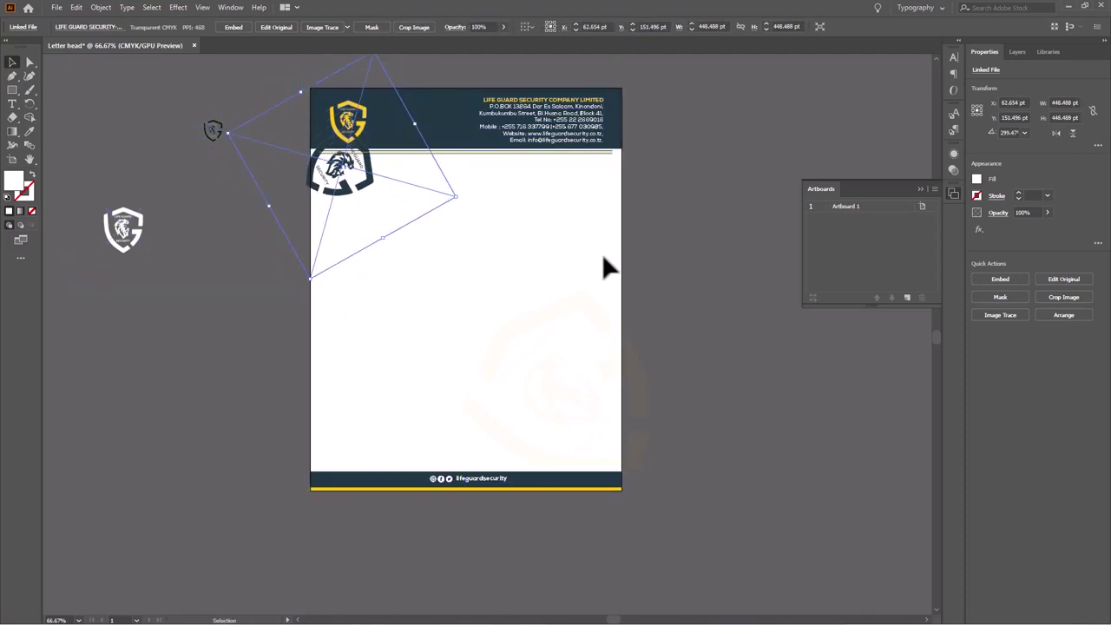
left_click(520, 230)
left_click_drag(451, 191, 461, 229)
left_click_drag(375, 195, 376, 201)
Lower the dark logo's opacity to about 3% and shift the small pasteboard logo left
key("ctrl")
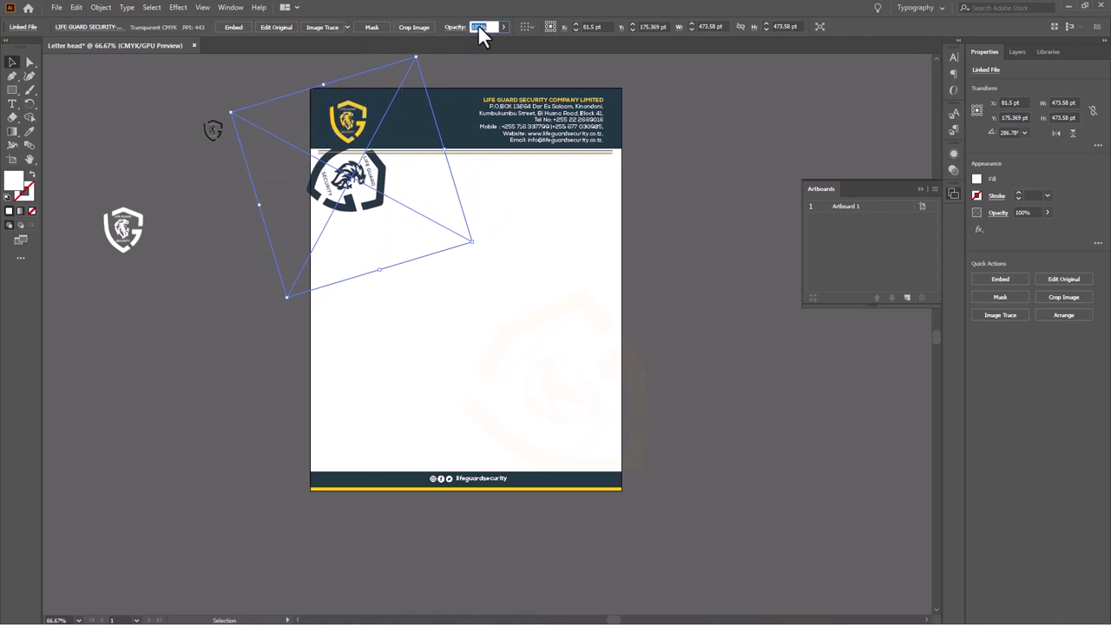
left_click(708, 104)
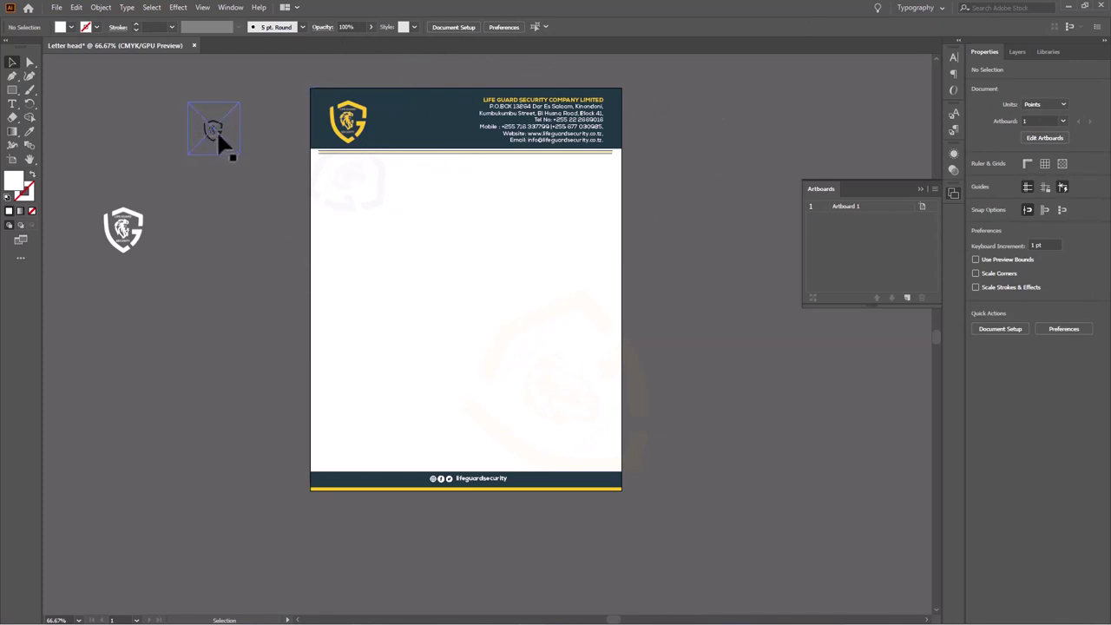
left_click_drag(216, 134, 107, 129)
Export the artboard with Export for Screens to the Desktop\Letter Head folder
left_click(56, 8)
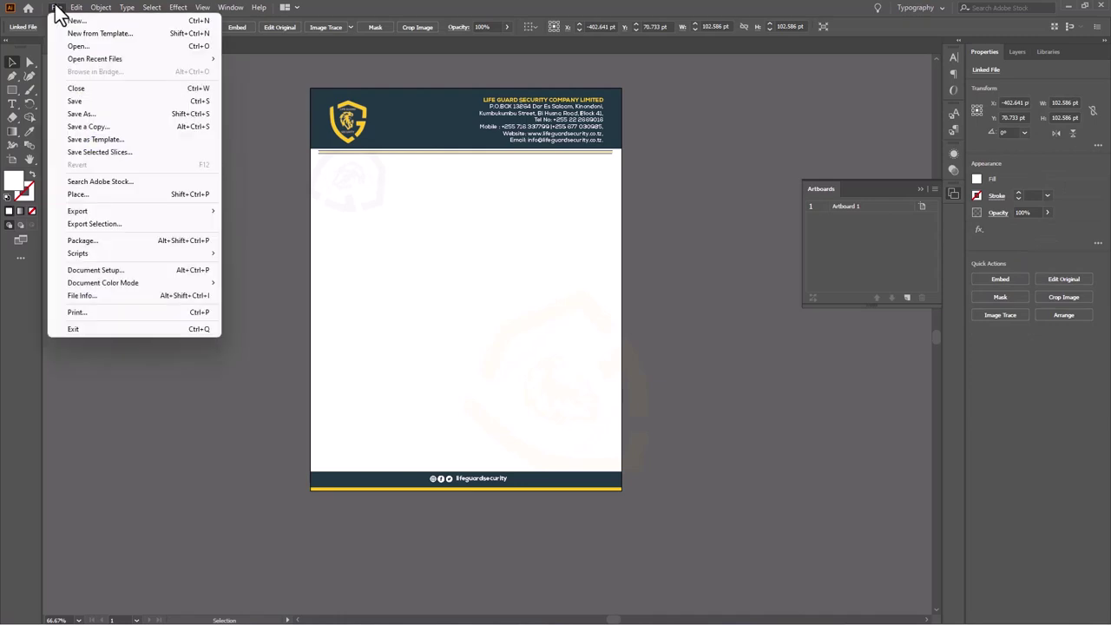
mouse_move(93, 210)
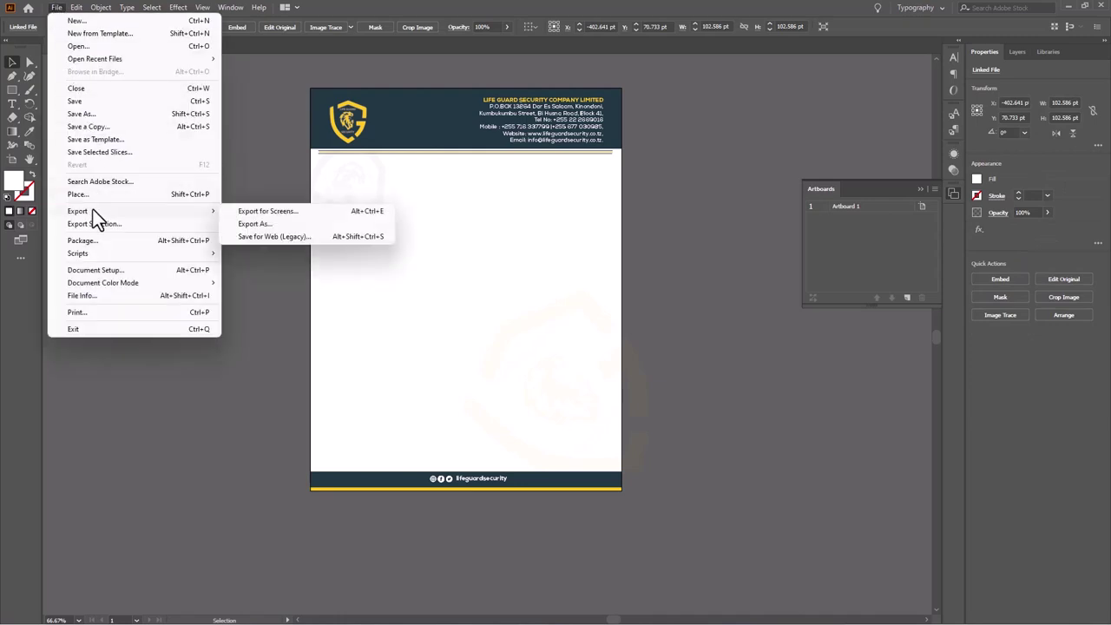
left_click(280, 211)
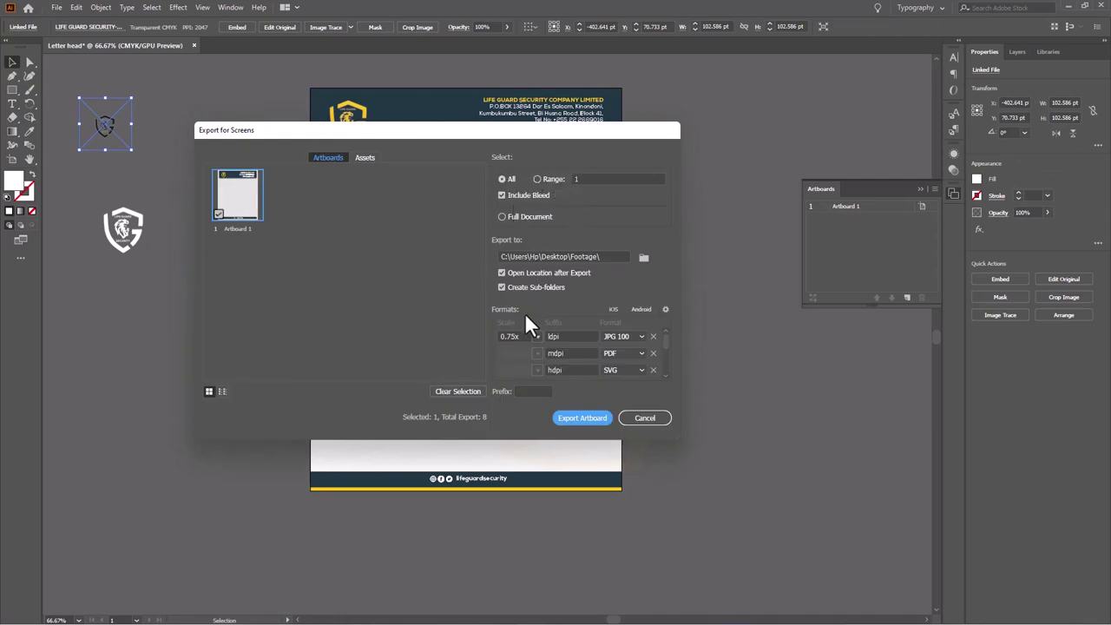
mouse_move(666, 338)
left_mouse_down()
mouse_move(666, 363)
mouse_move(667, 331)
left_mouse_up()
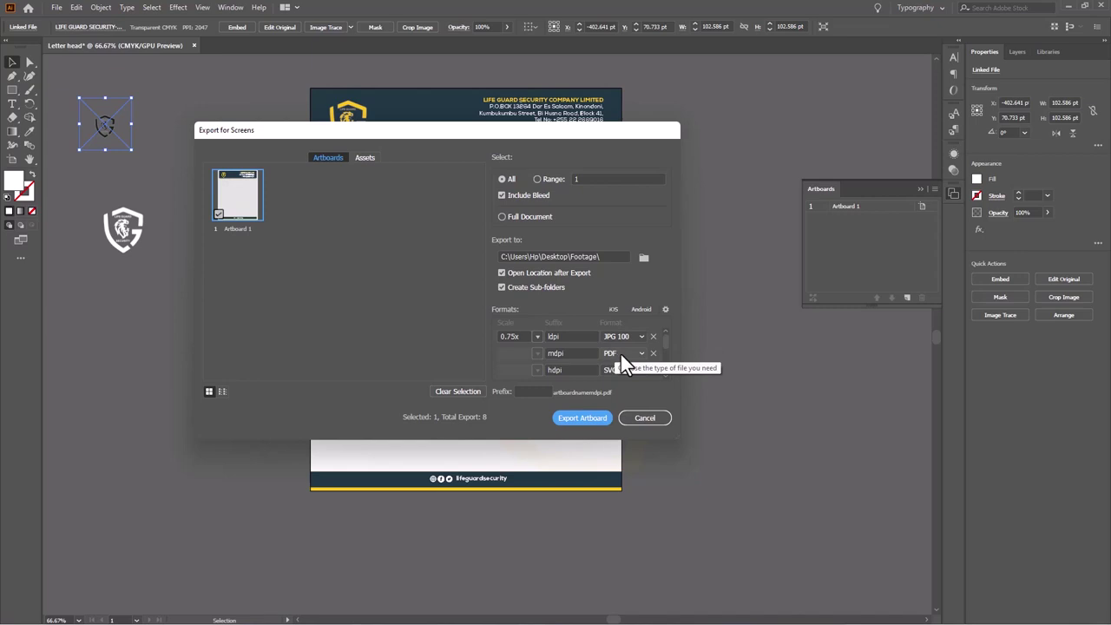
left_click_drag(663, 340, 665, 373)
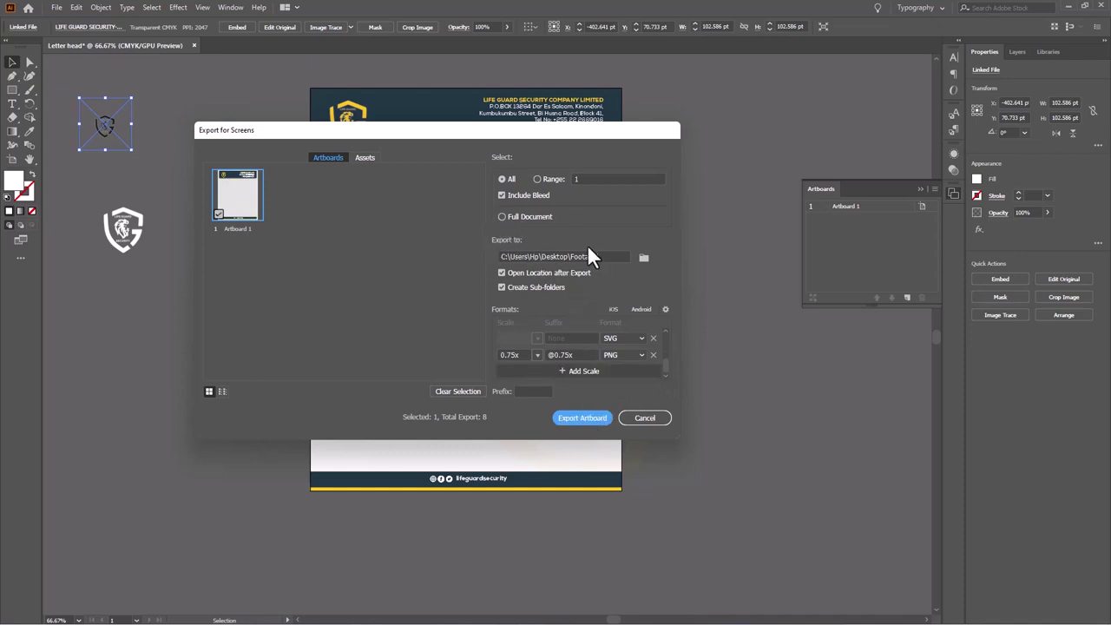
left_click(642, 258)
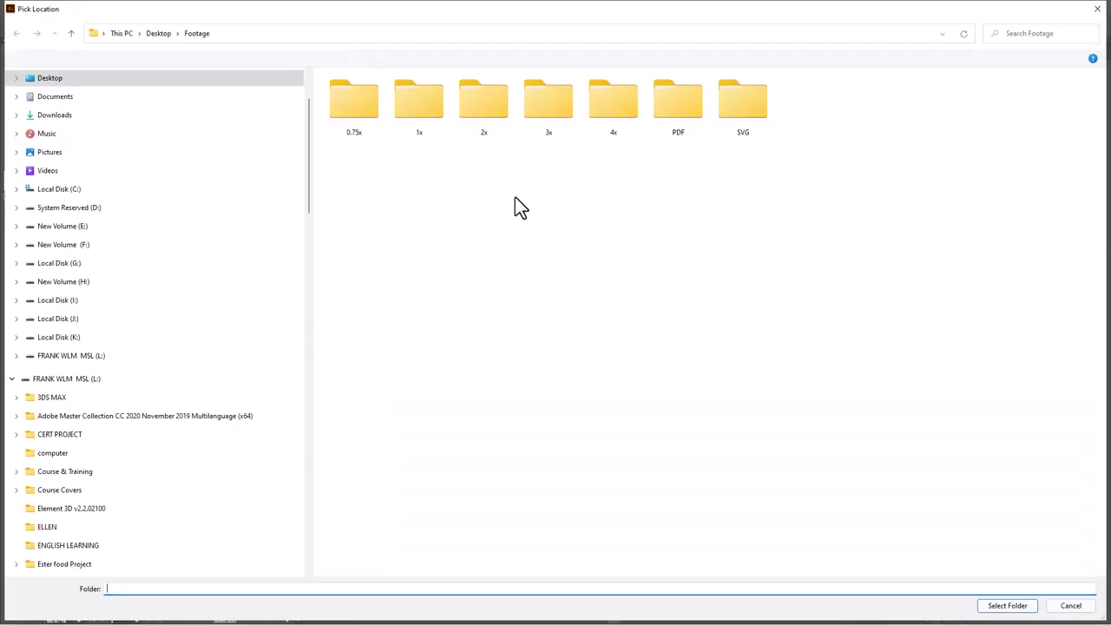
left_click(76, 174)
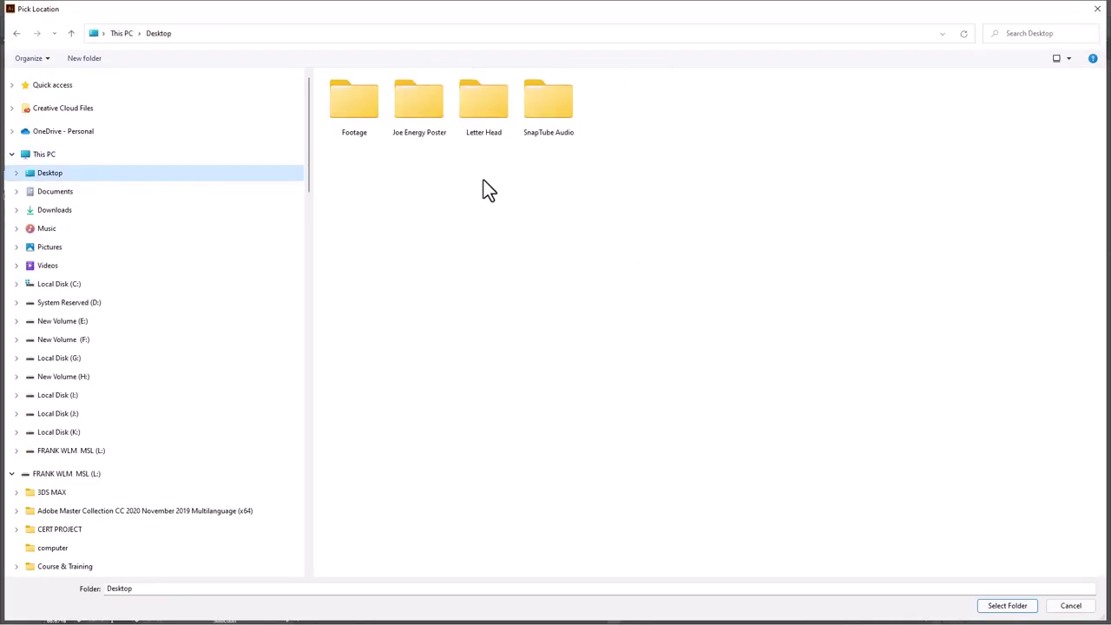
double_click(495, 119)
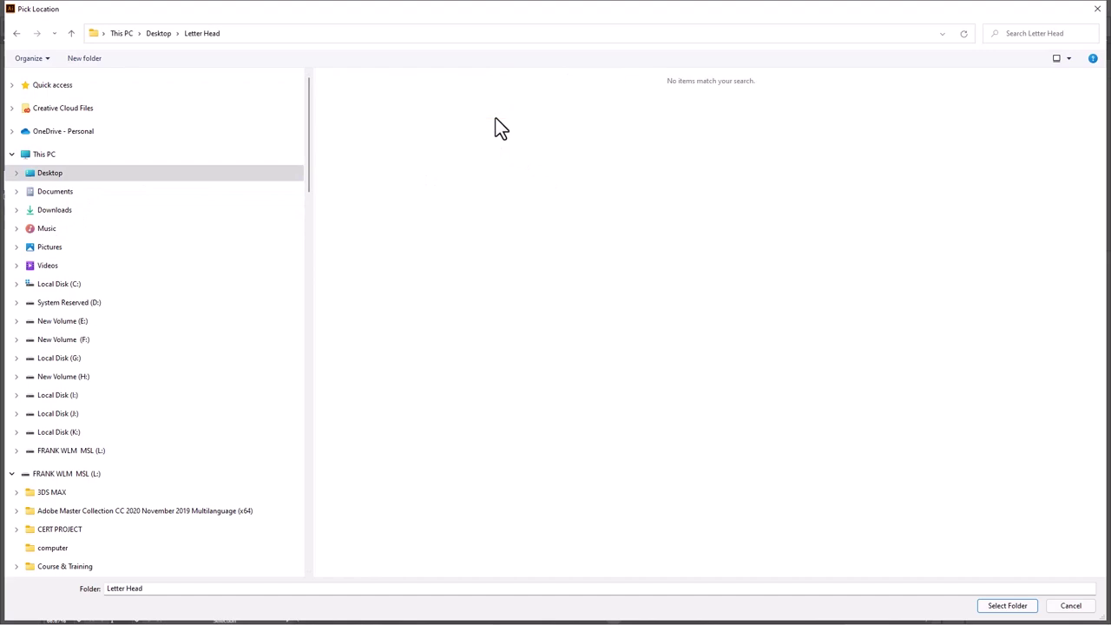
left_click(998, 606)
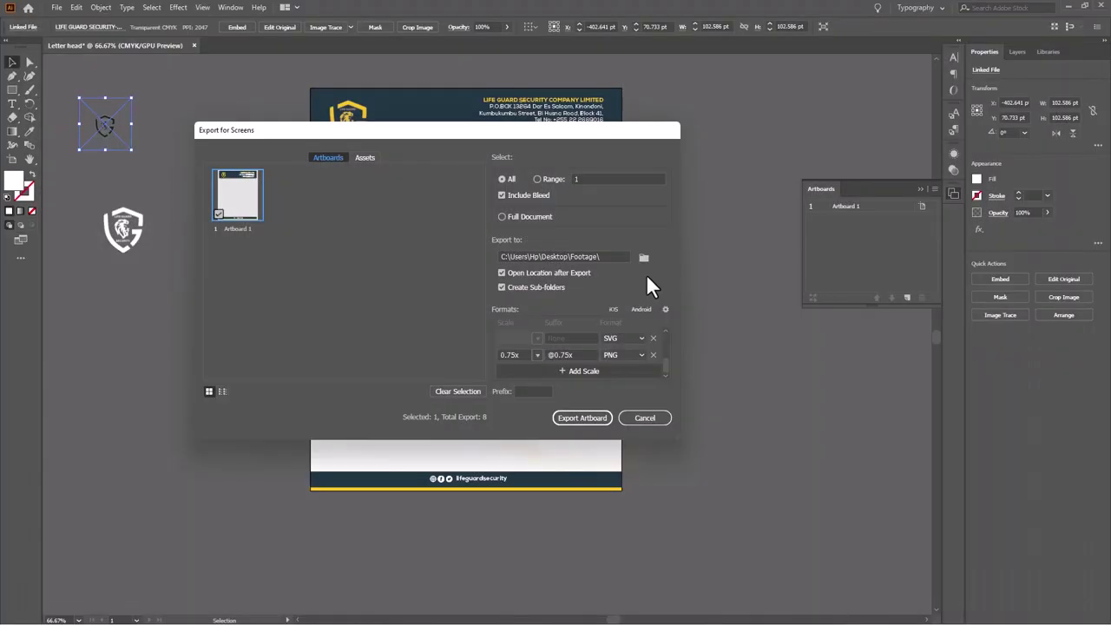
left_click(574, 420)
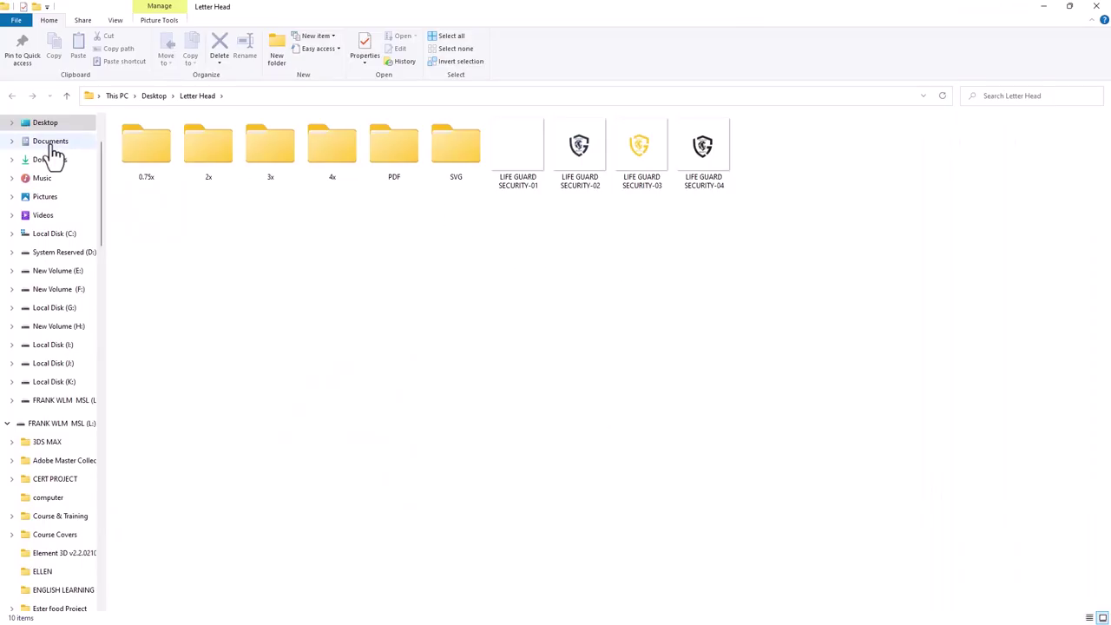
Check the 0.75x Artboard 1 and 2 images, then the PDF and SVG folders
double_click(145, 144)
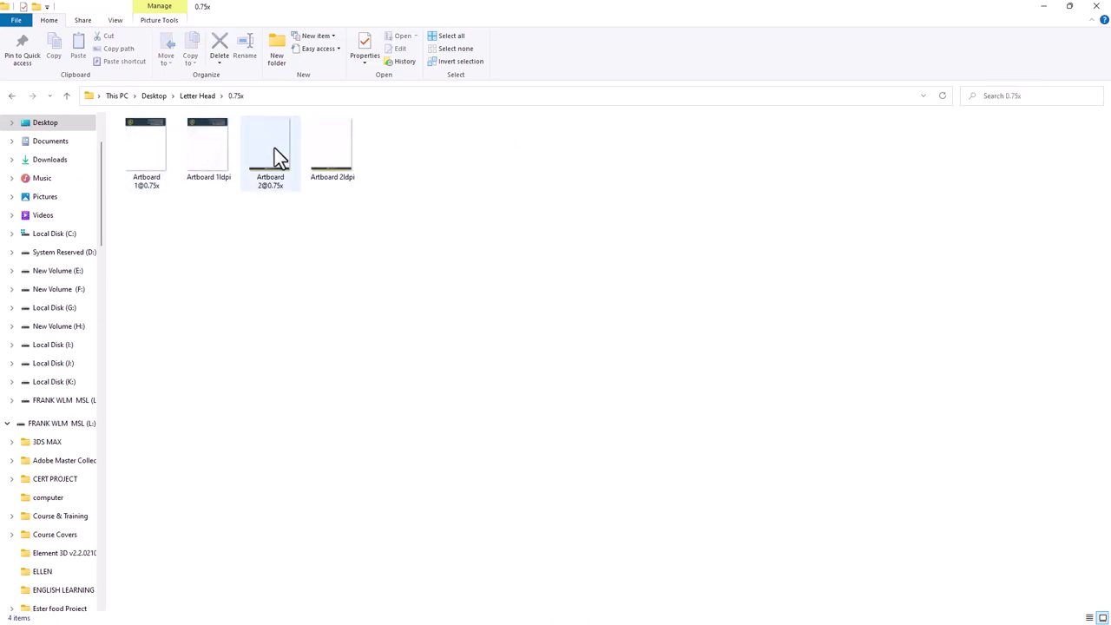
left_click(139, 148)
left_click(272, 148)
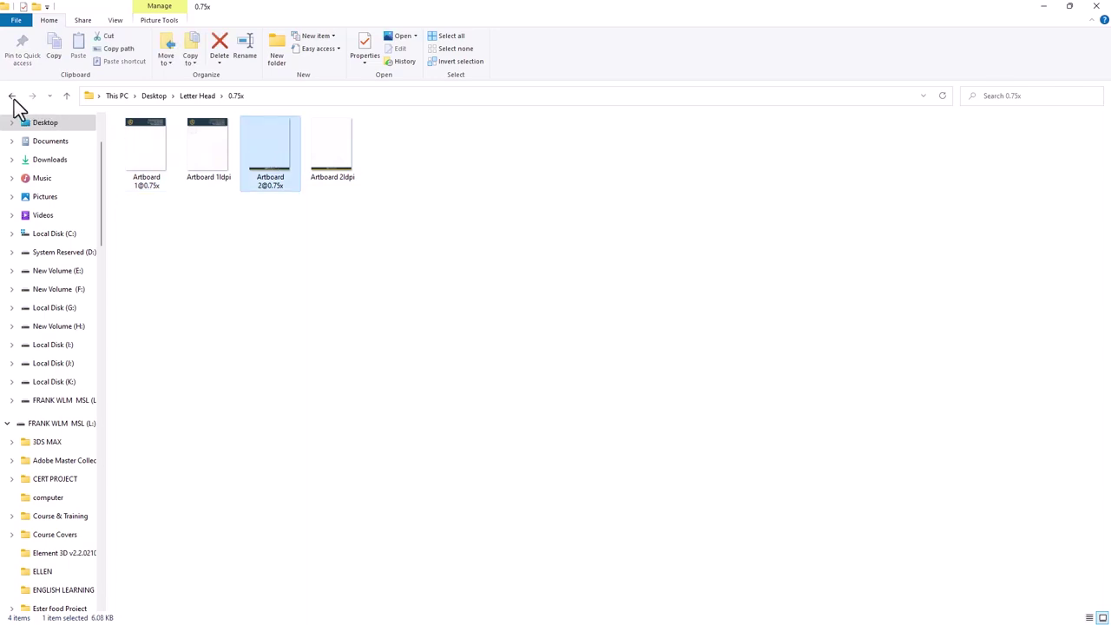
left_click(11, 95)
double_click(400, 153)
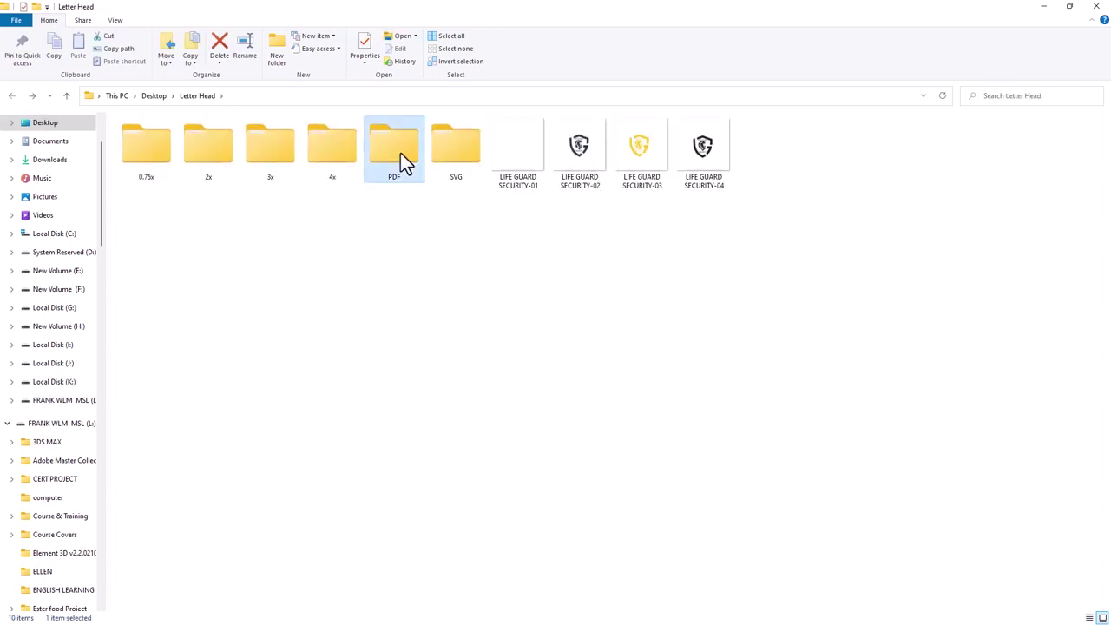
left_click(11, 96)
double_click(456, 156)
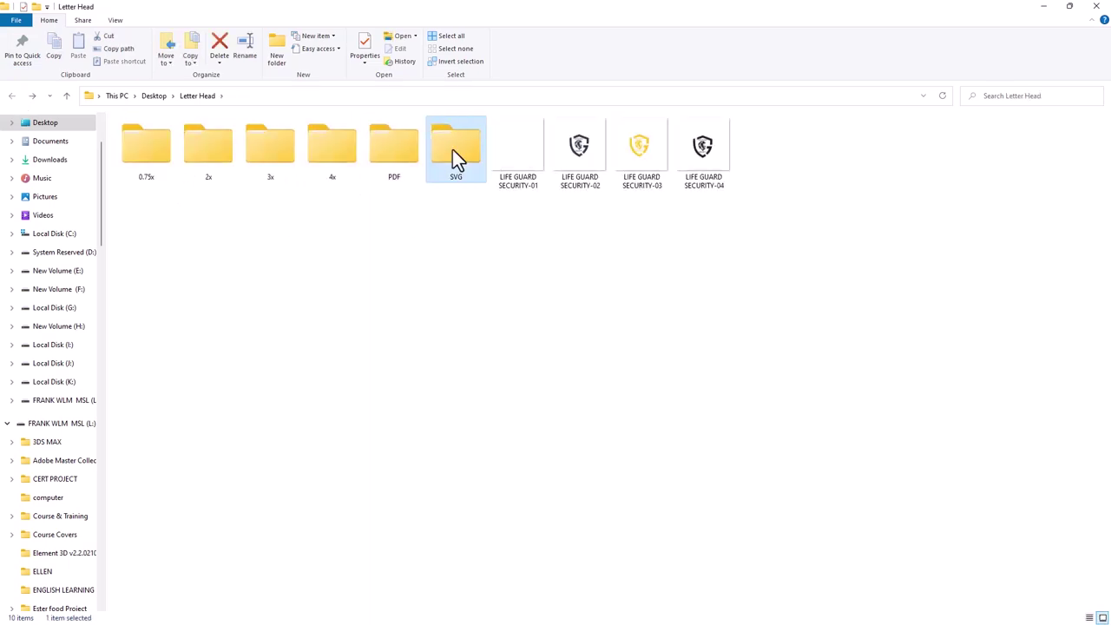
left_click(11, 95)
key("super")
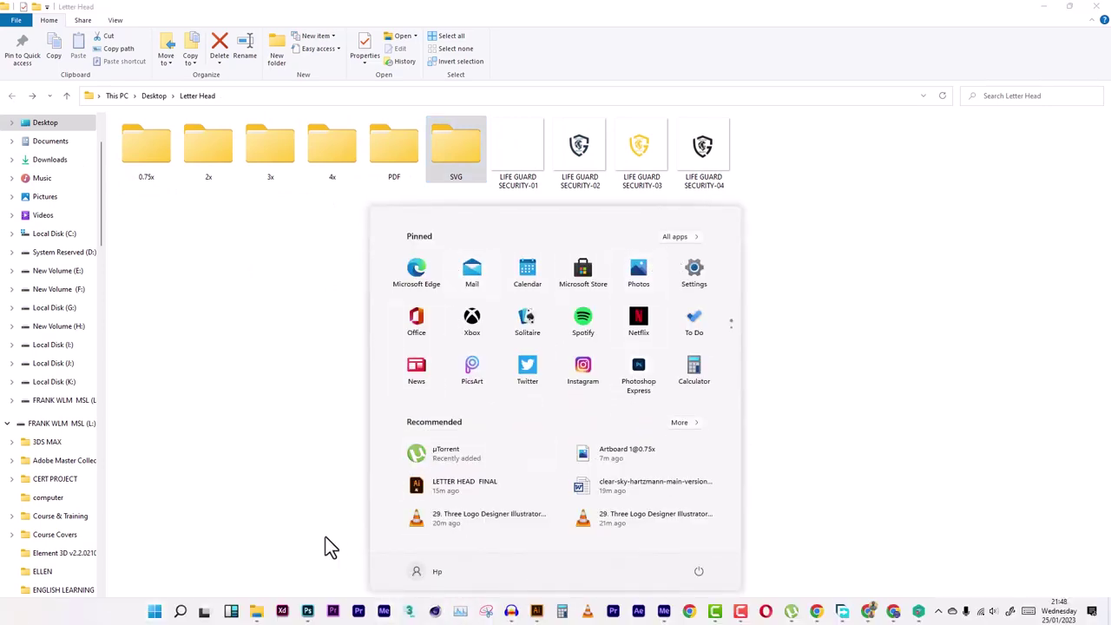
Find Word 2013 through Start search and launch it
left_click(180, 611)
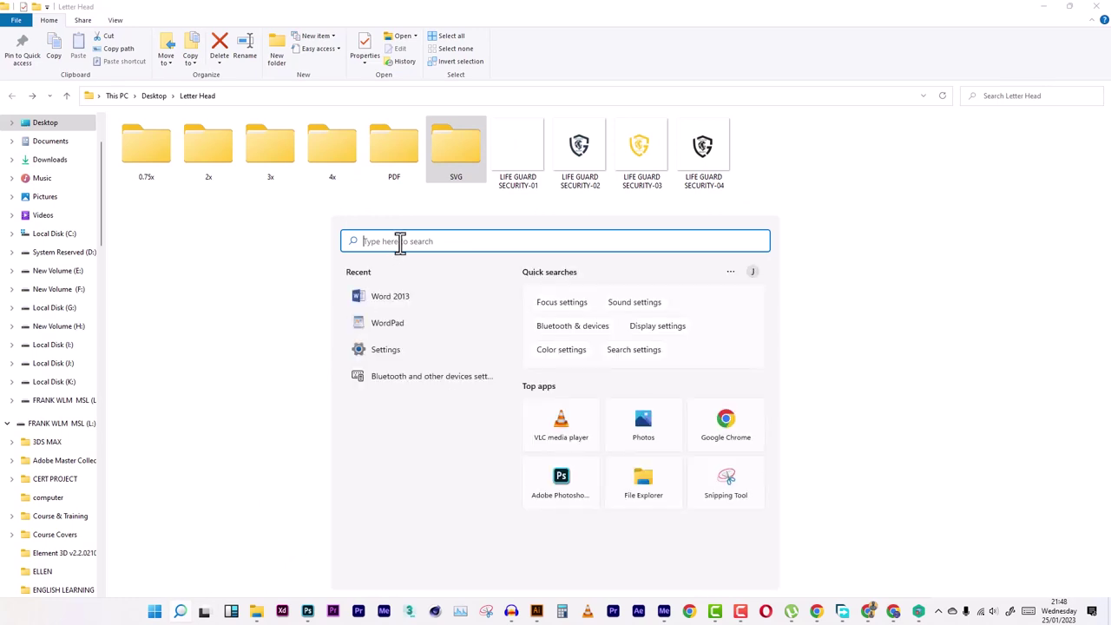
left_click(408, 296)
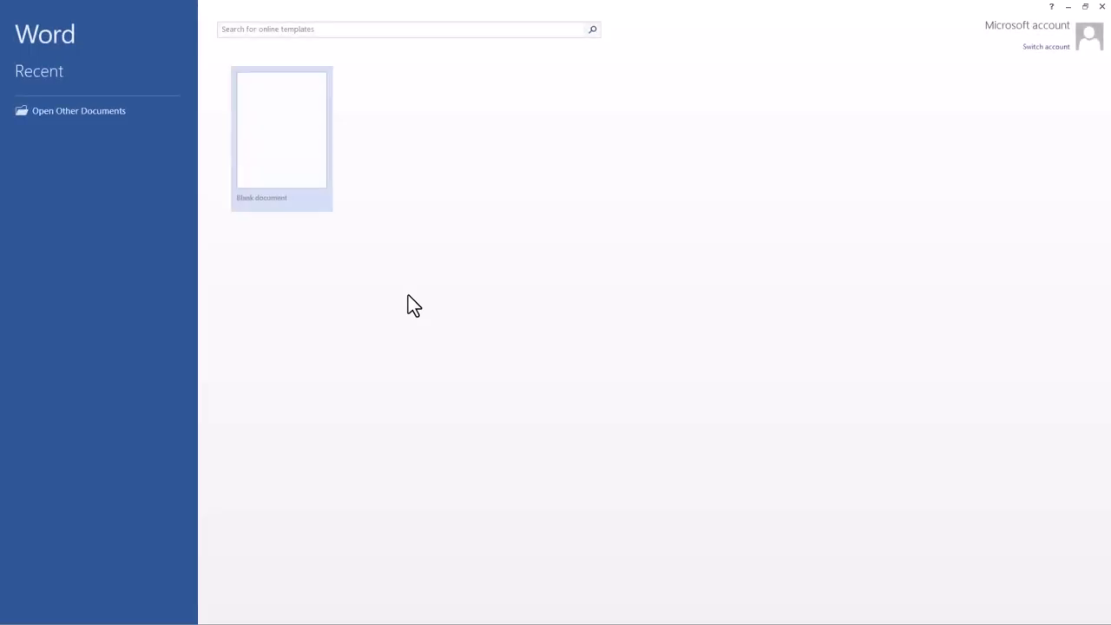
Start a blank document and add a Blank header, dismissing the activation notice
left_click(298, 132)
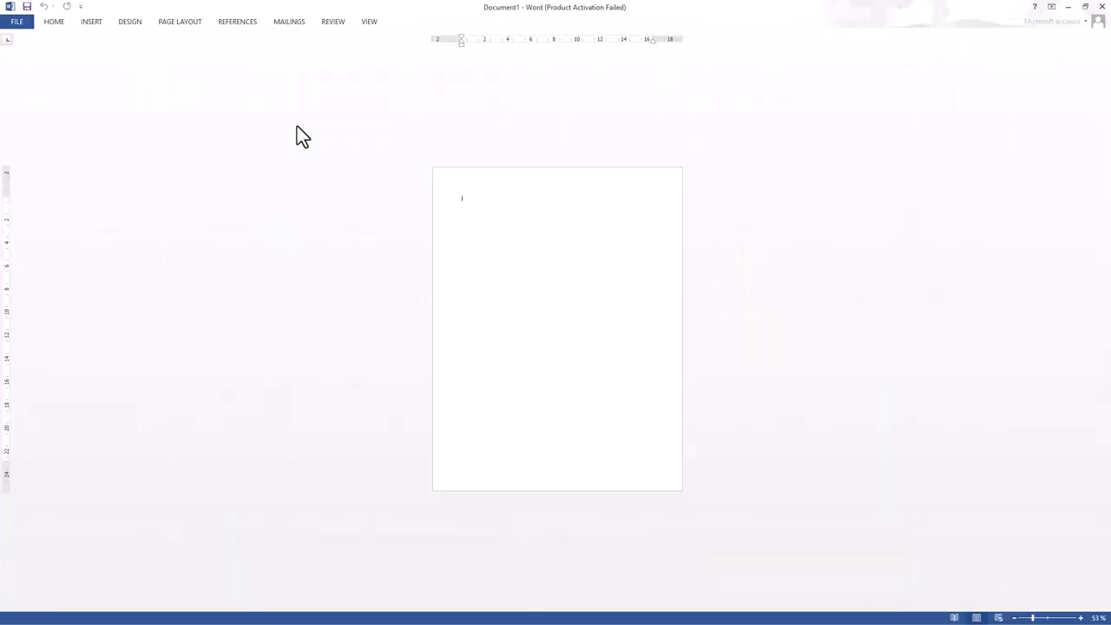
left_click(96, 24)
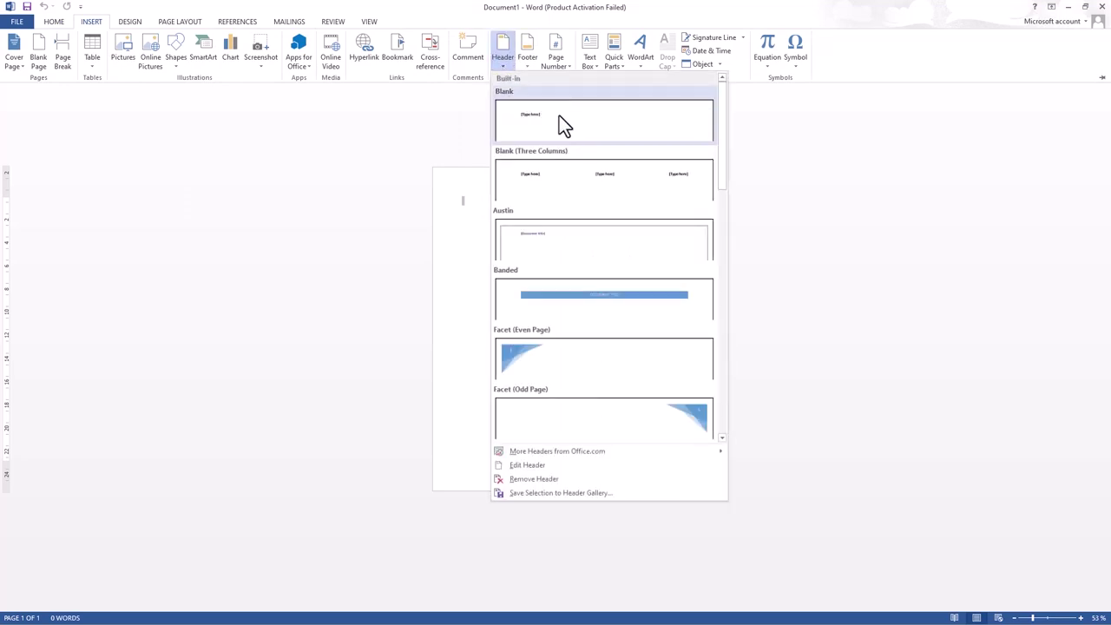
key("Escape")
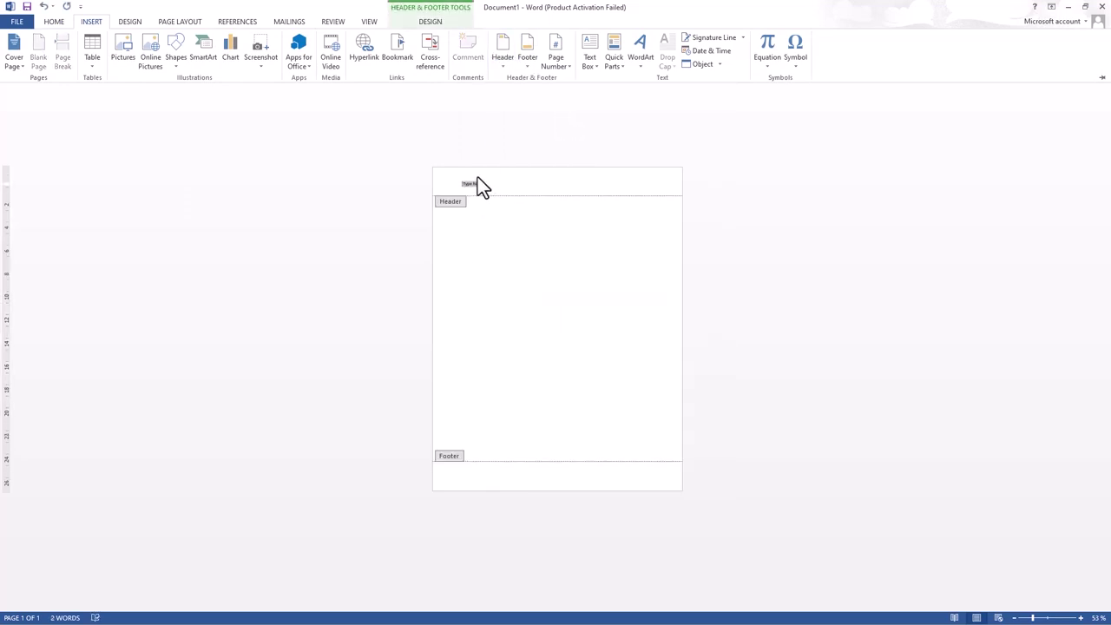
left_click(476, 183)
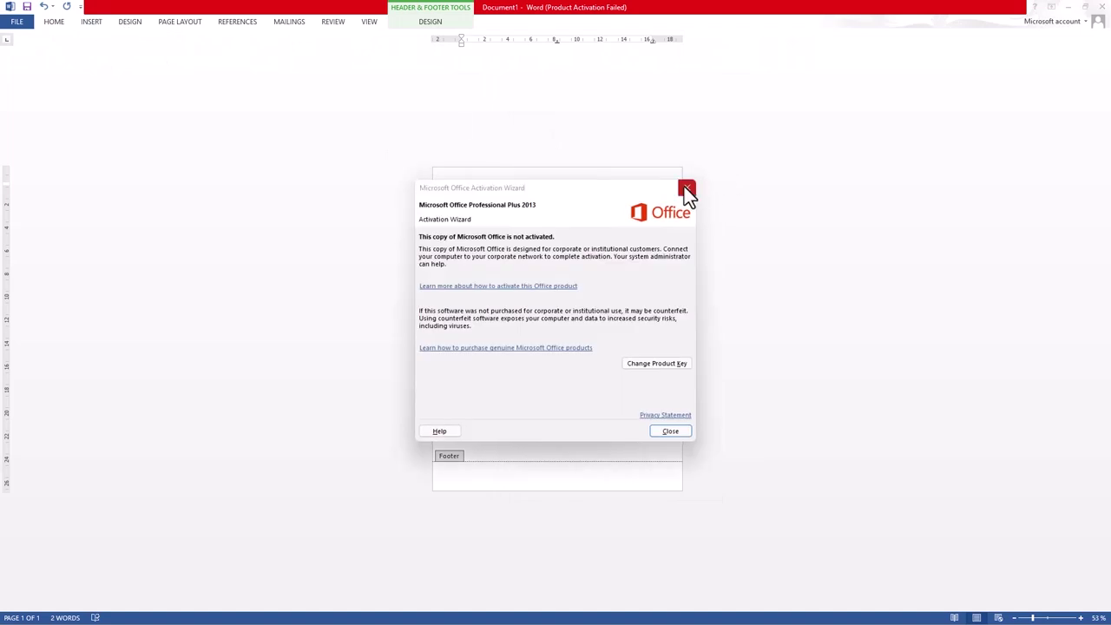
left_click(686, 189)
left_click(93, 22)
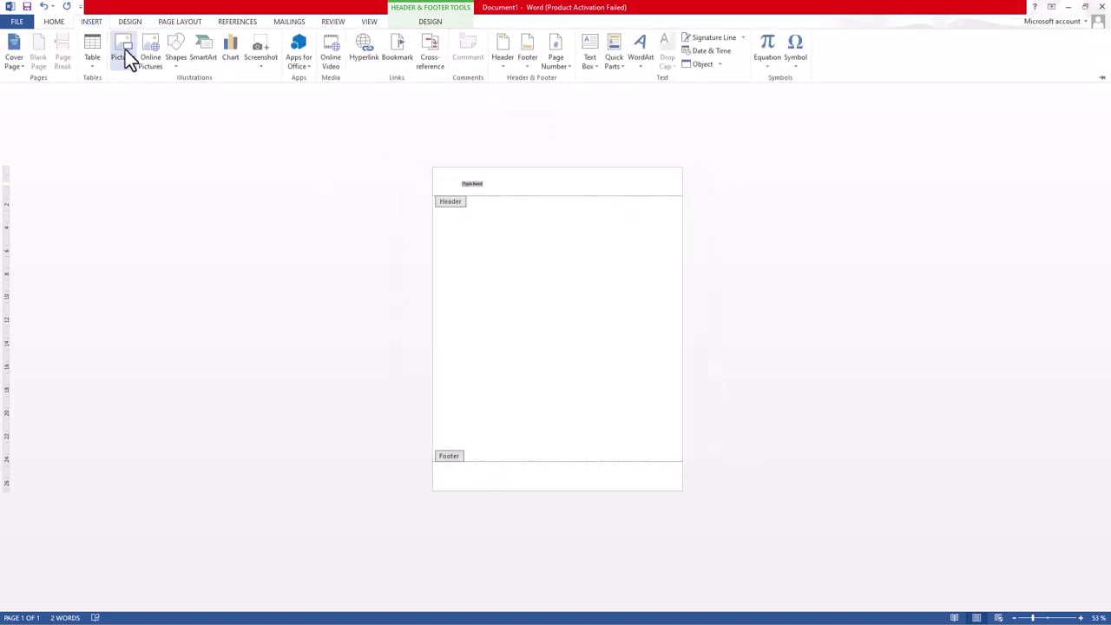
left_click(123, 54)
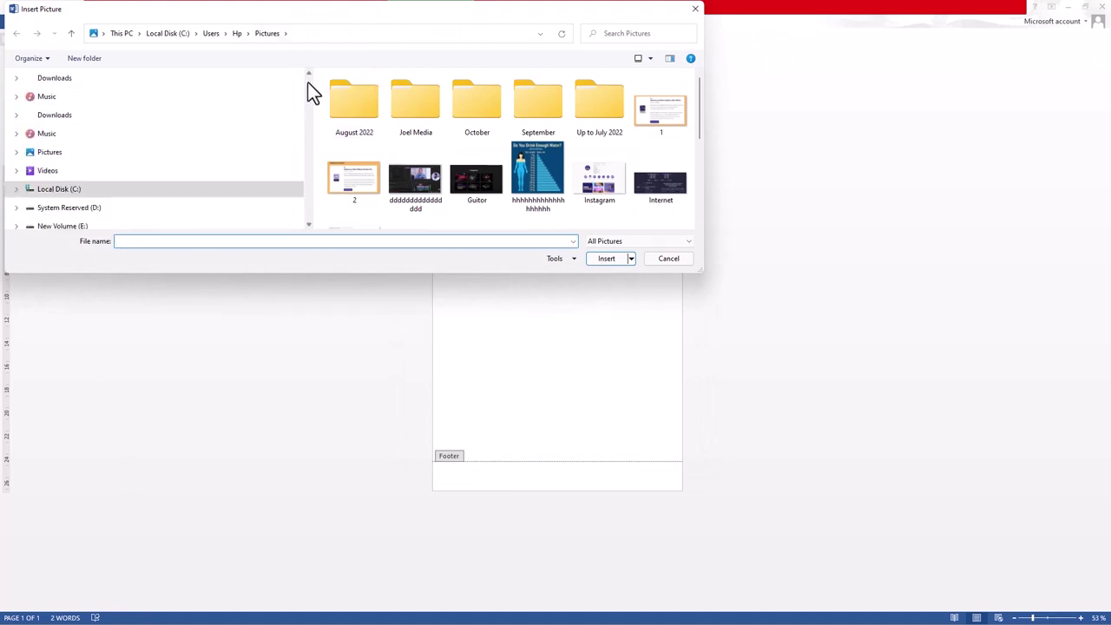
left_click(49, 196)
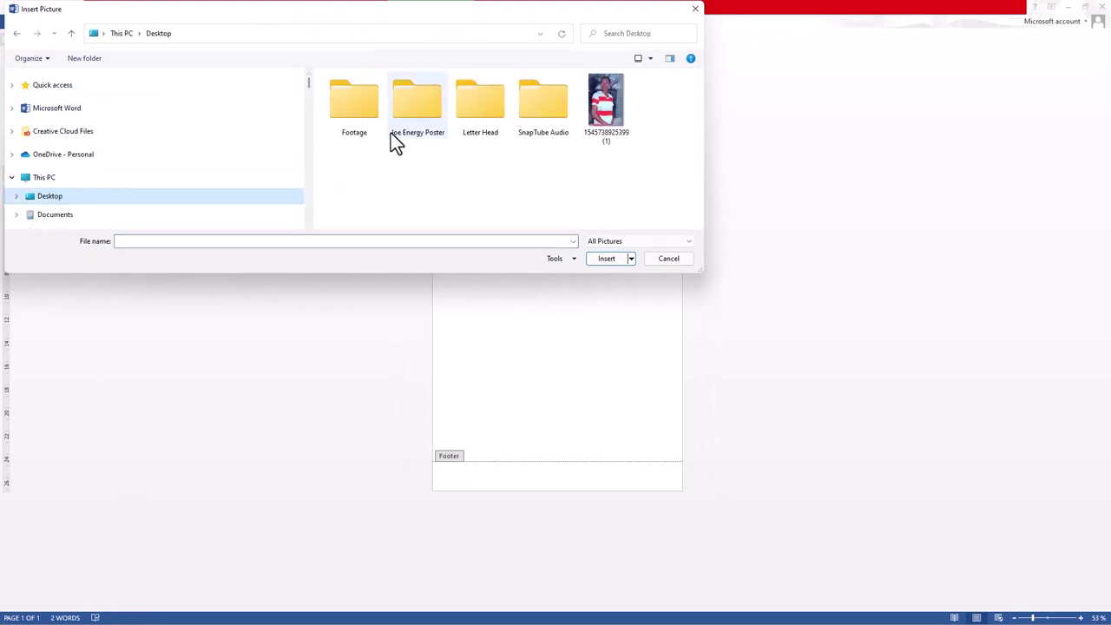
double_click(488, 119)
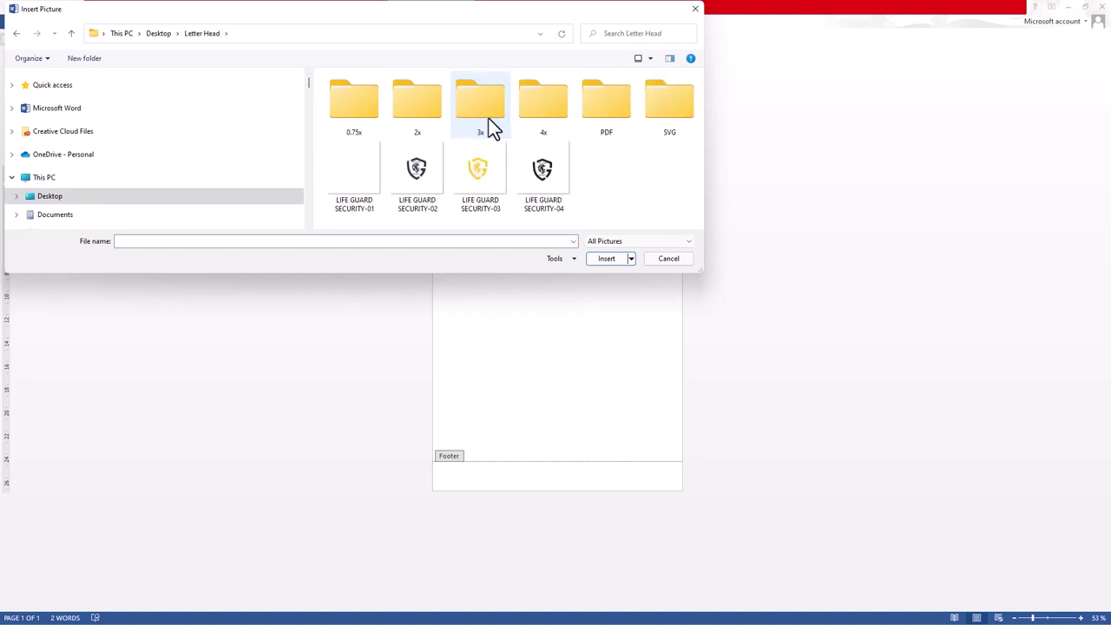
double_click(362, 110)
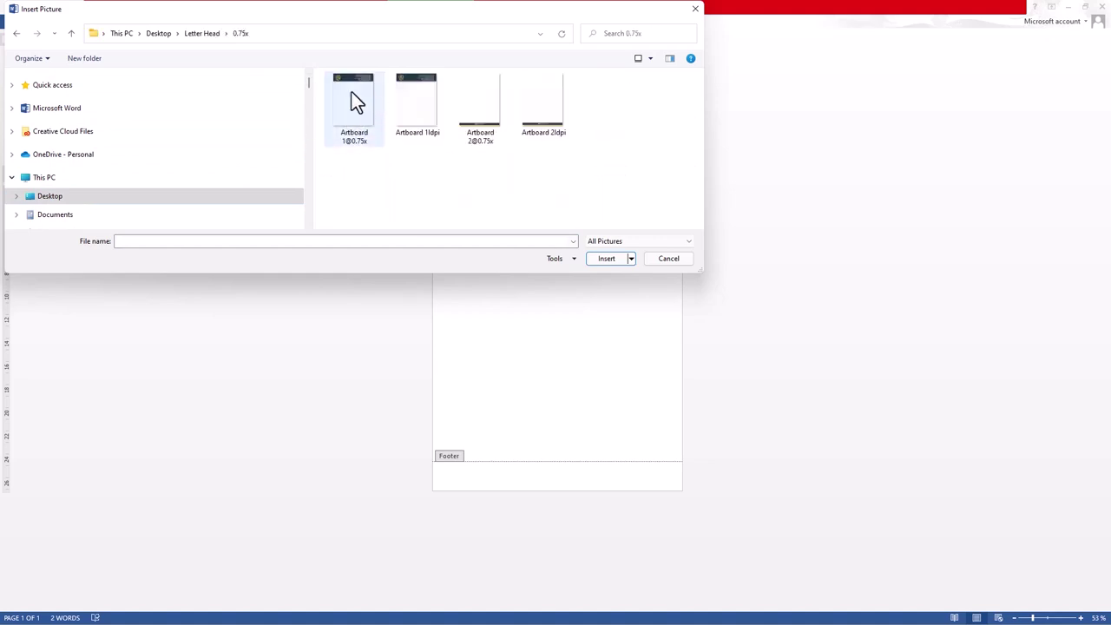
left_click(356, 106)
left_click(593, 259)
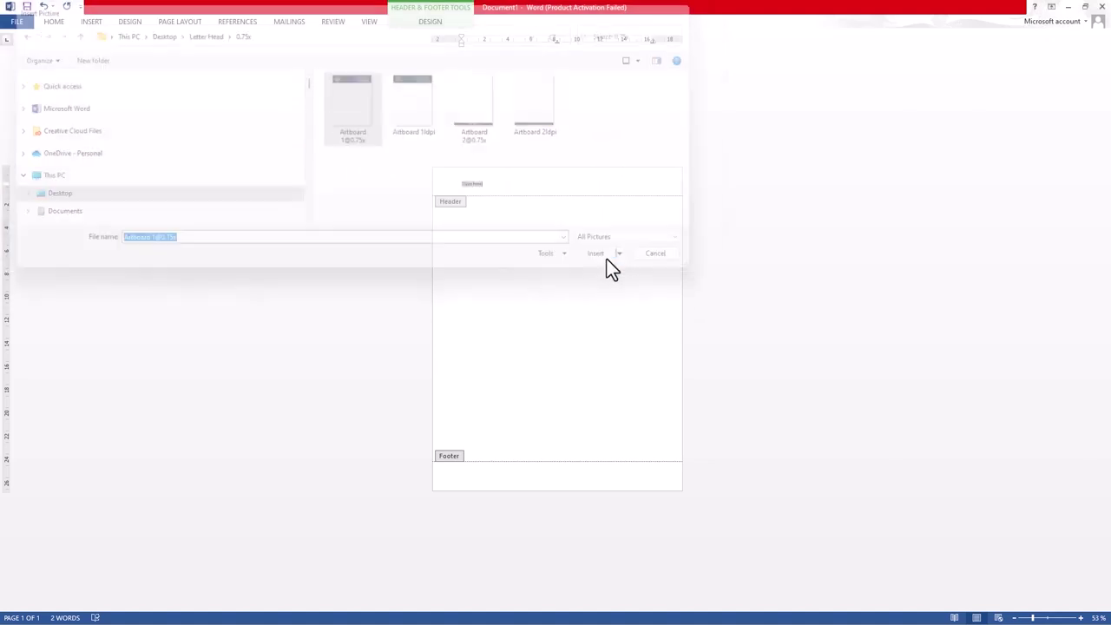
Scale the header picture to 100% and set its text wrapping to Behind text
right_click(555, 195)
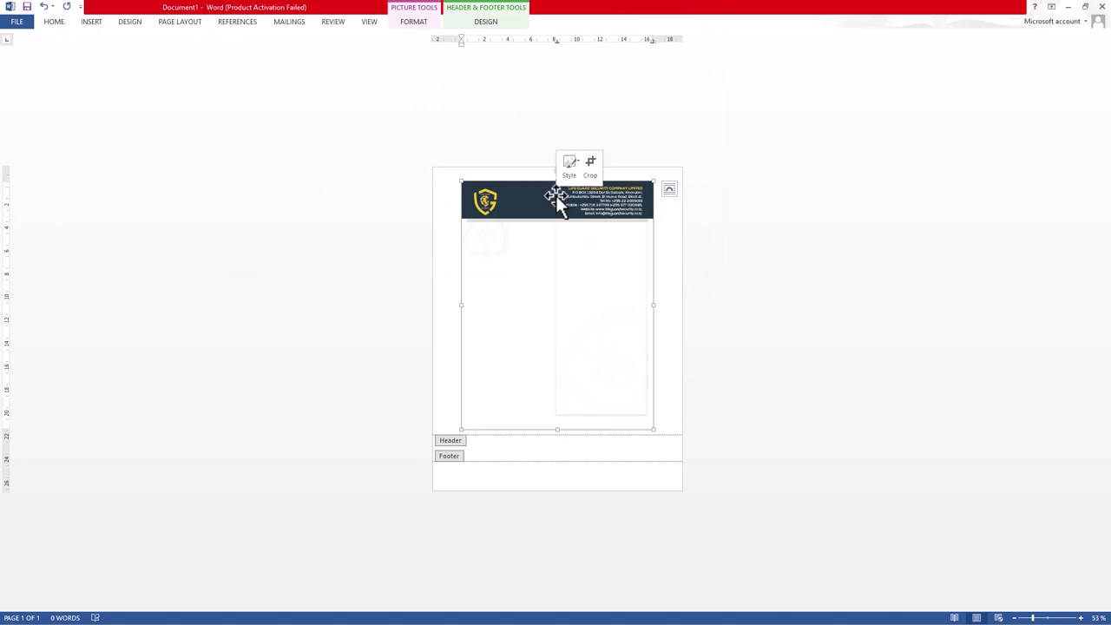
left_click(612, 391)
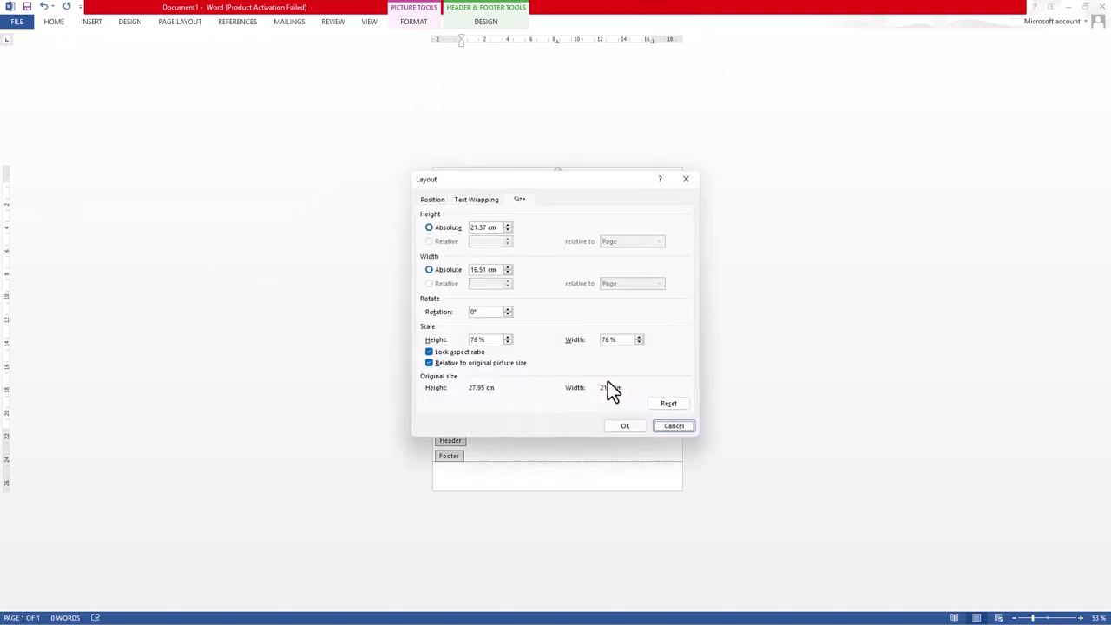
left_click(476, 339)
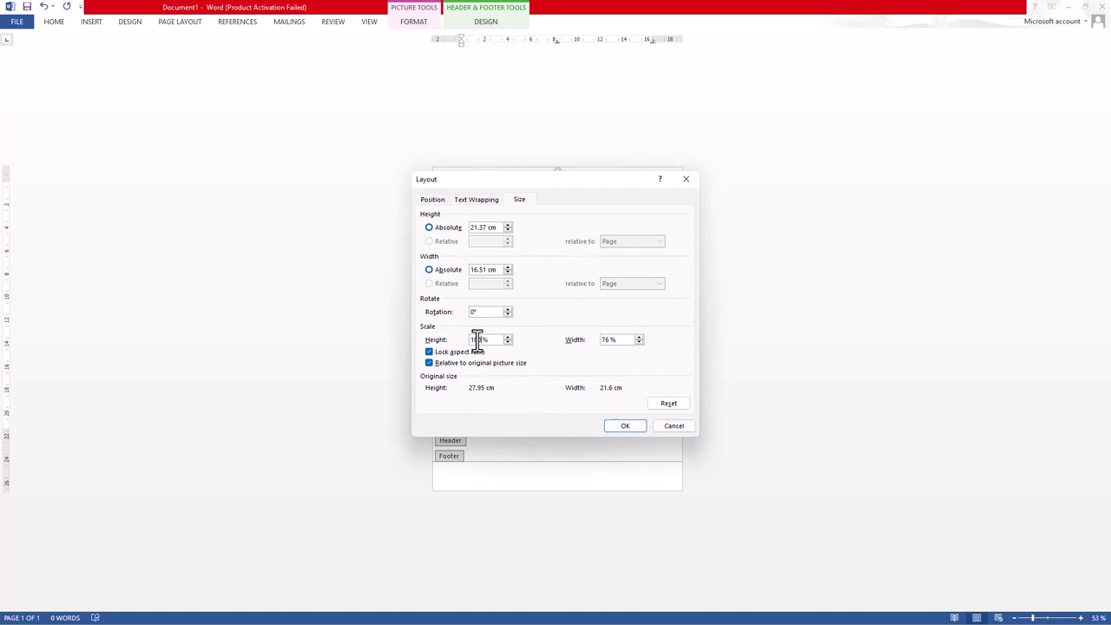
type("100")
left_click(604, 339)
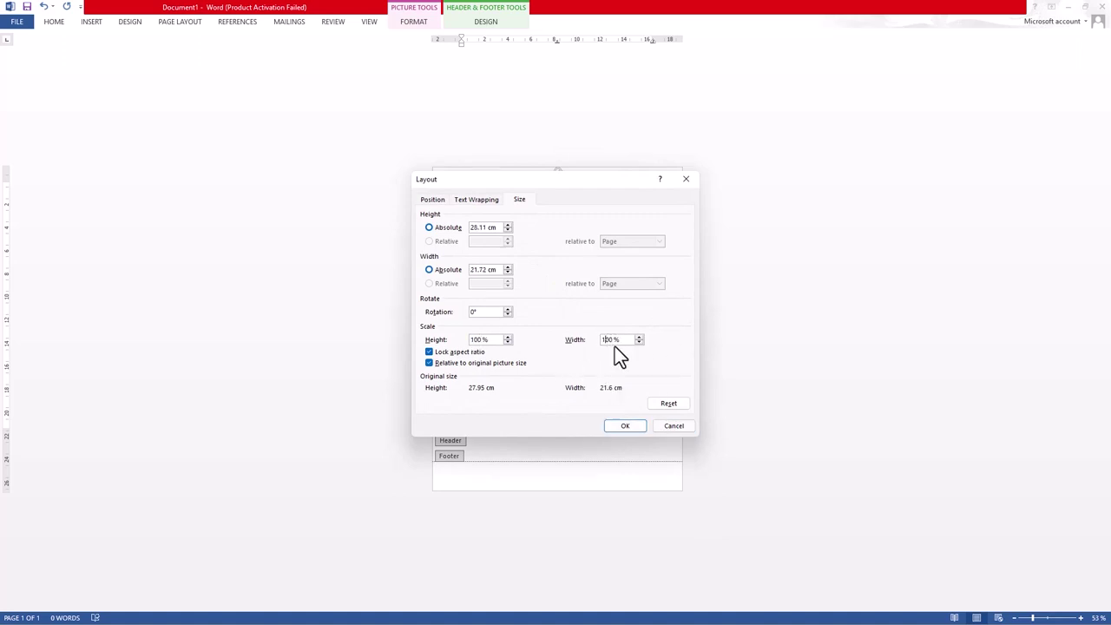
left_click(467, 202)
left_click(449, 282)
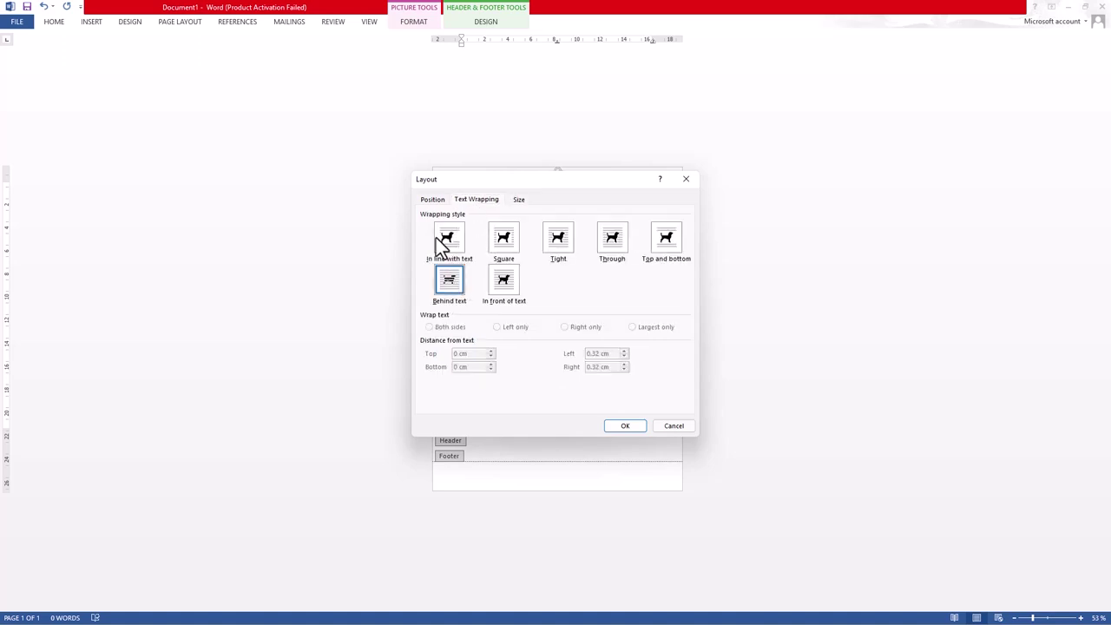
Centre the picture horizontally and vertically relative to the page, then apply
left_click(432, 200)
left_click(449, 228)
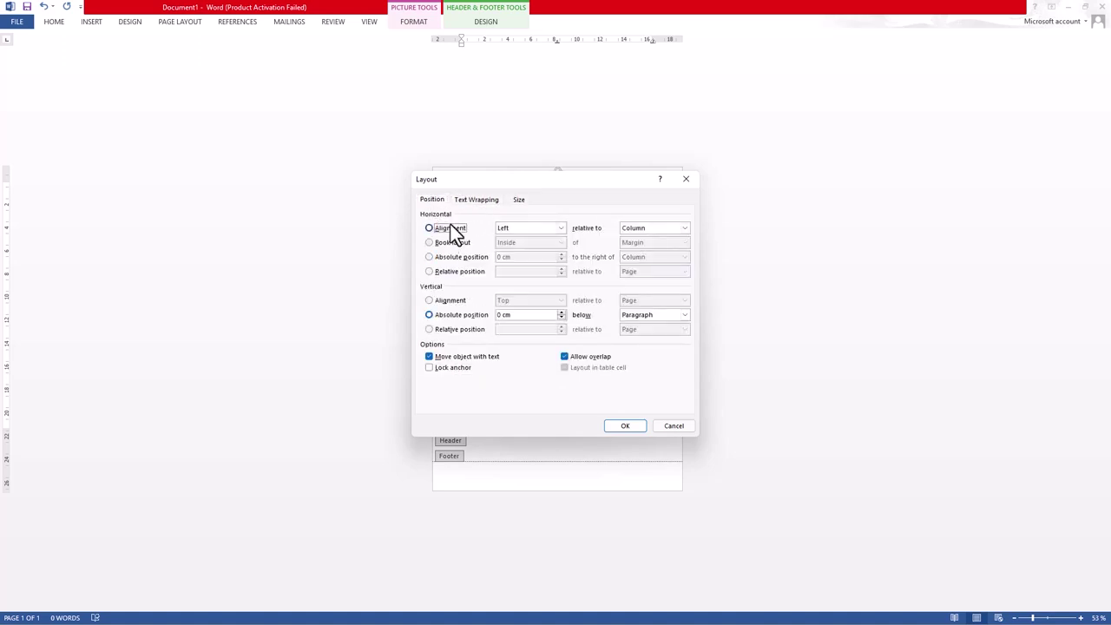
left_click(524, 227)
left_click(521, 247)
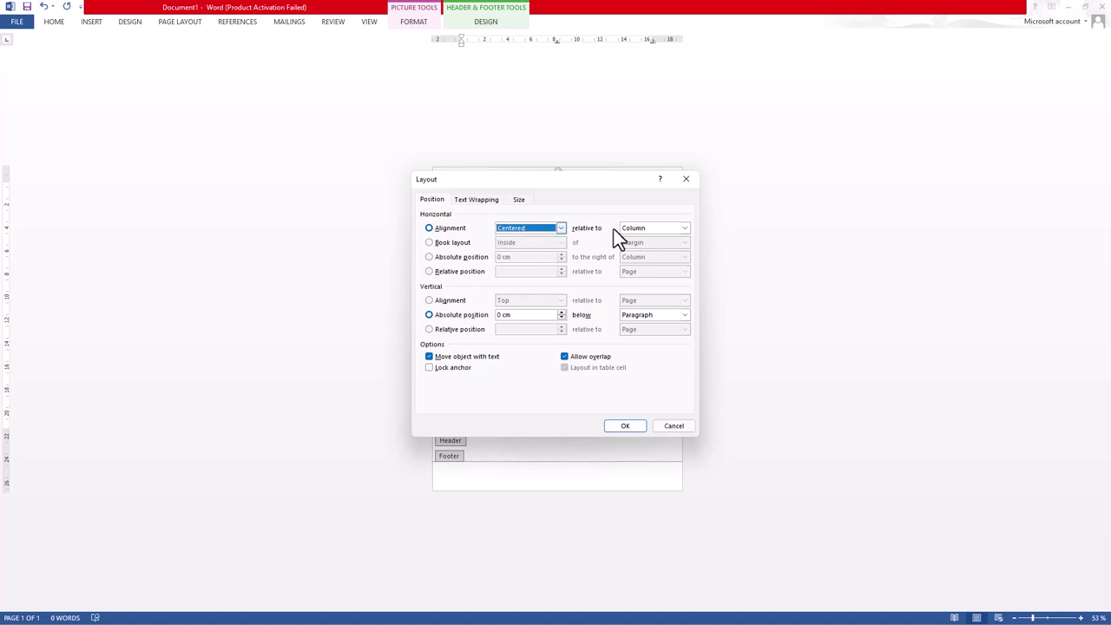
left_click(653, 229)
left_click(642, 248)
left_click(644, 231)
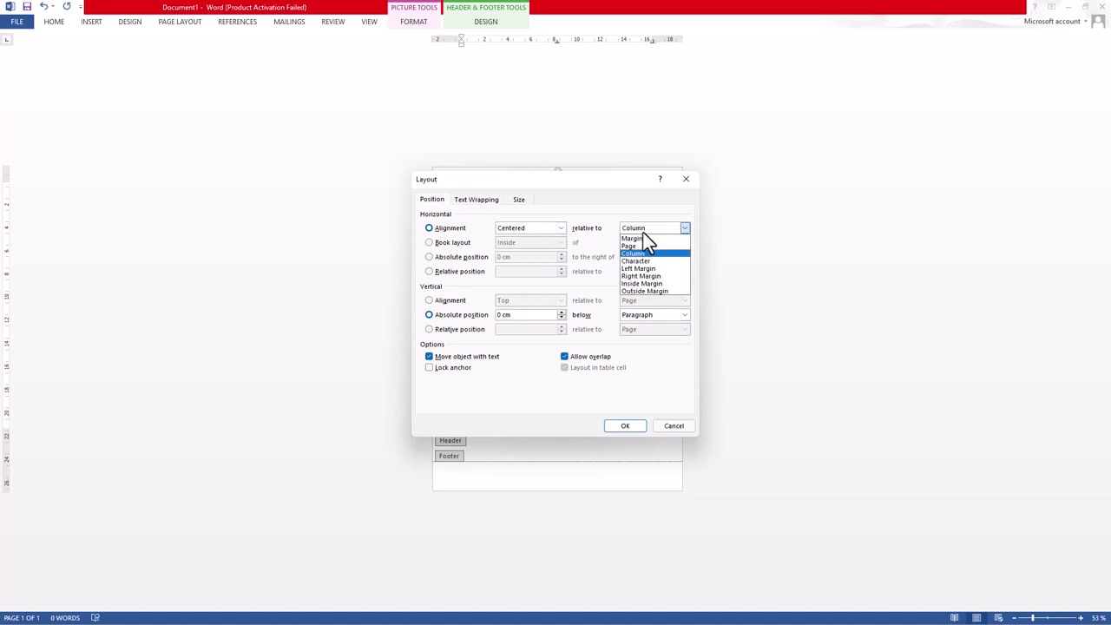
left_click(640, 247)
left_click(442, 302)
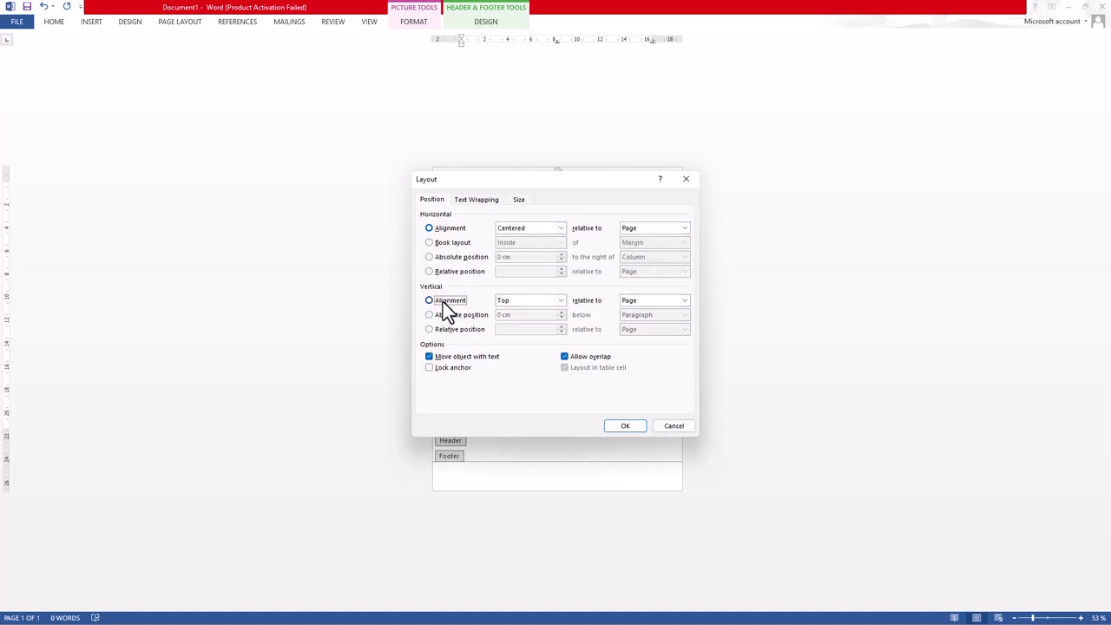
left_click(520, 300)
left_click(518, 318)
left_click(623, 424)
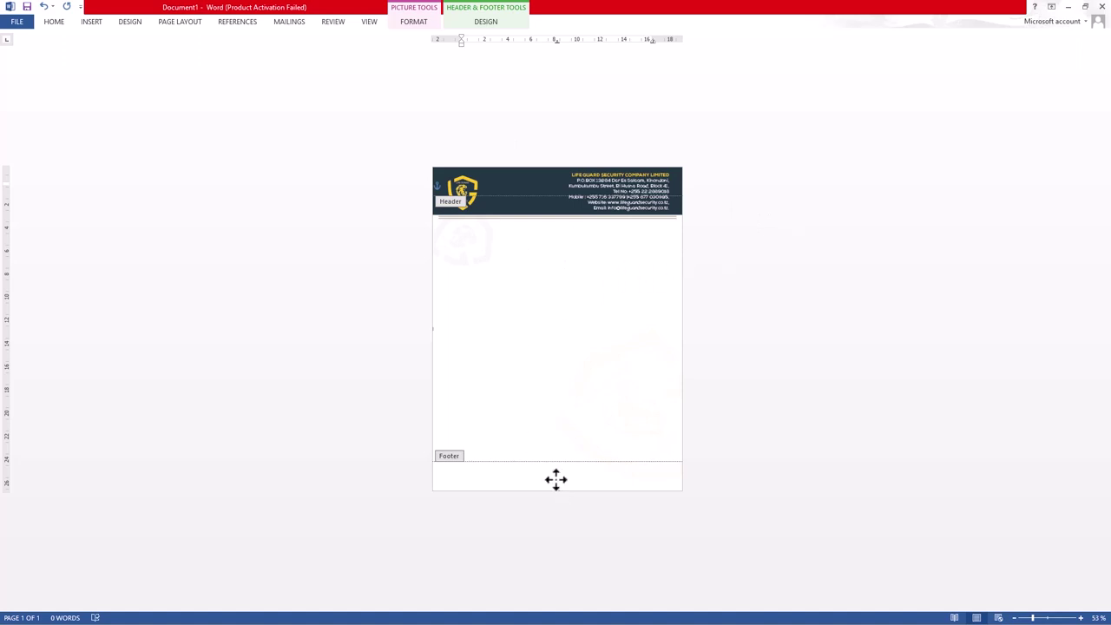
left_click(91, 22)
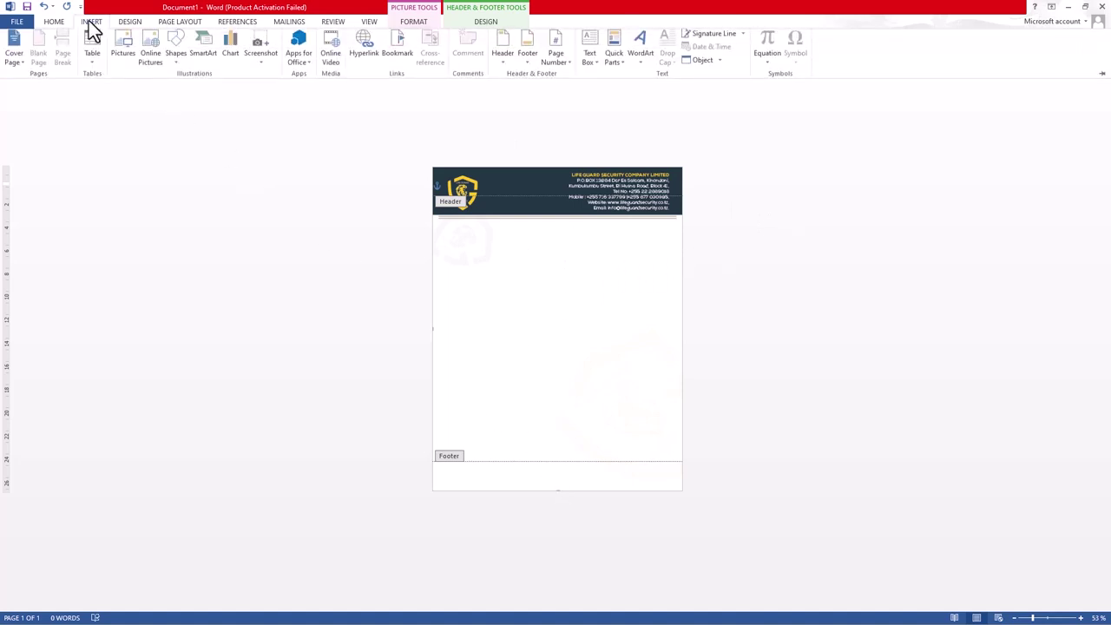
left_click(525, 50)
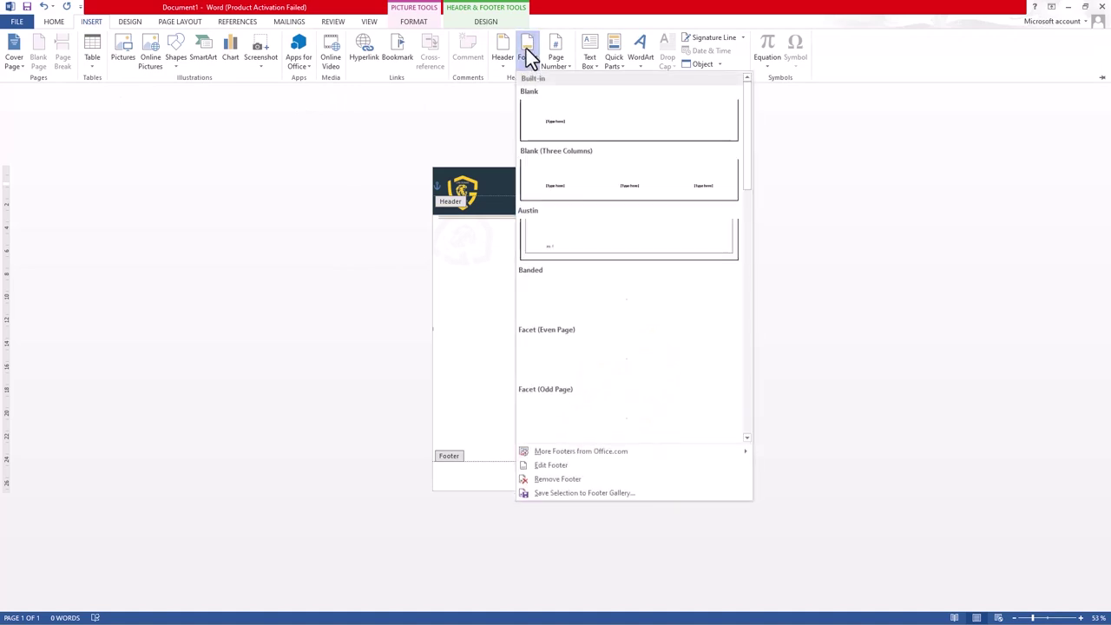
left_click(599, 122)
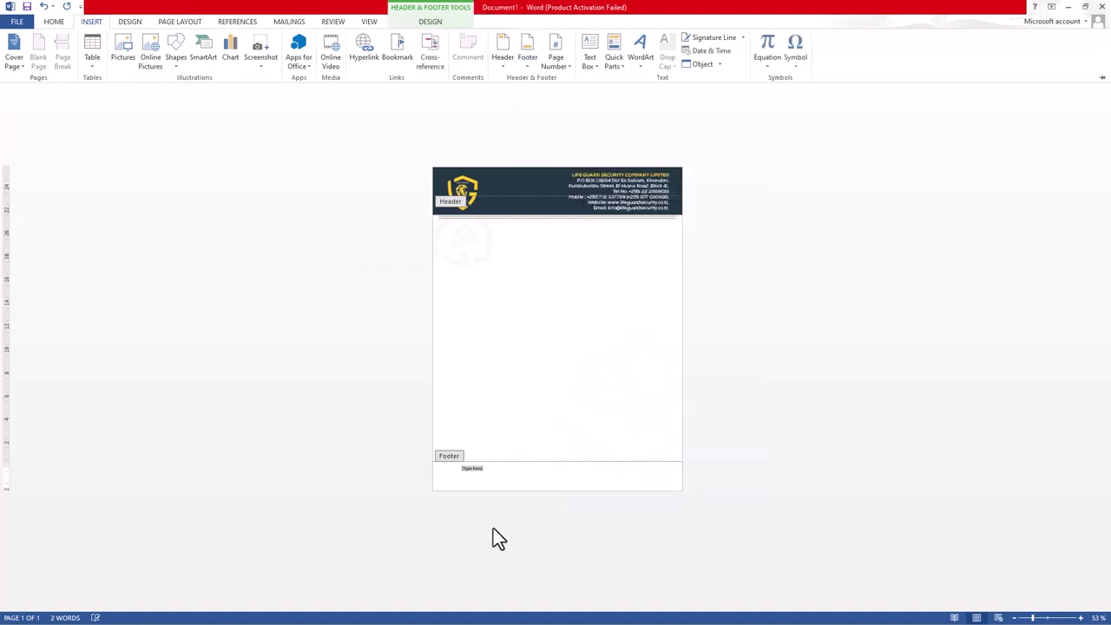
left_click(125, 51)
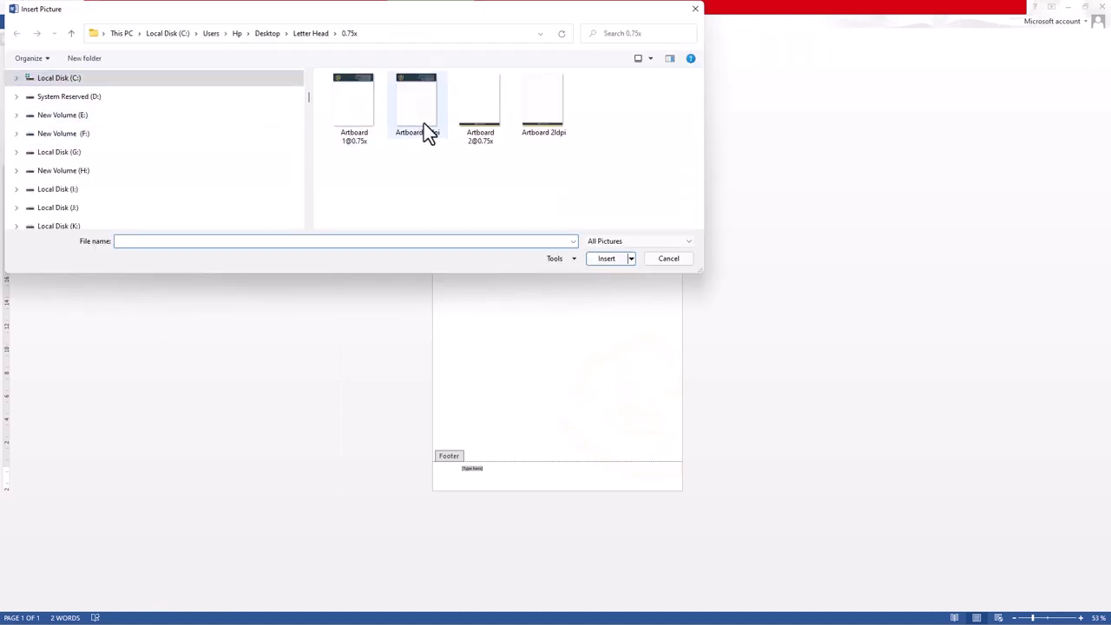
left_click(485, 100)
left_click(606, 258)
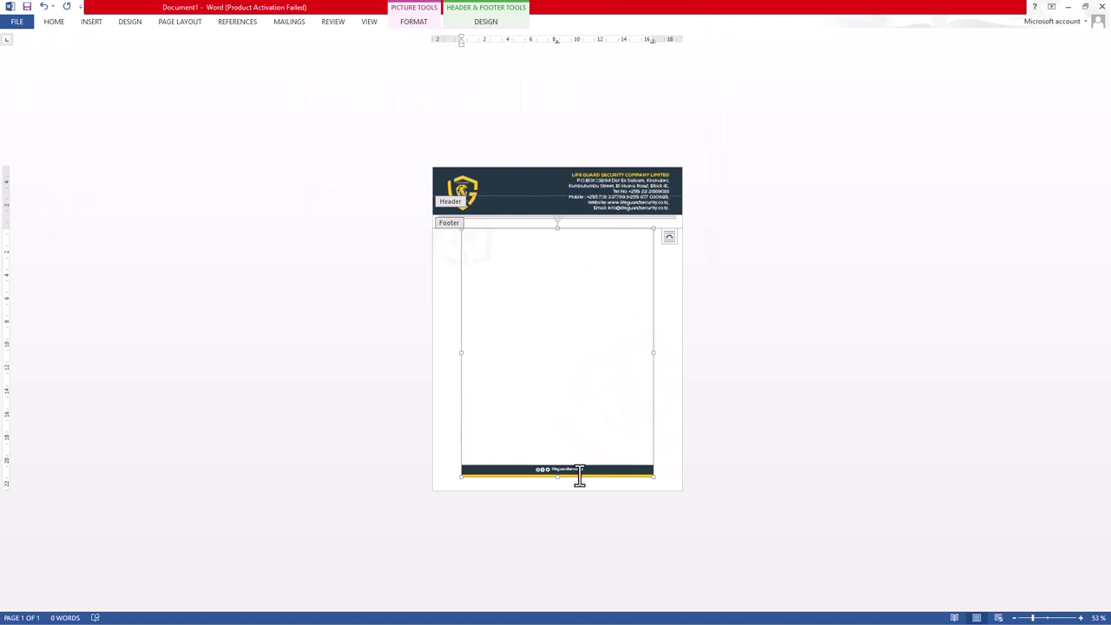
Scale the footer picture to 100% and set its wrapping to Behind text
right_click(577, 471)
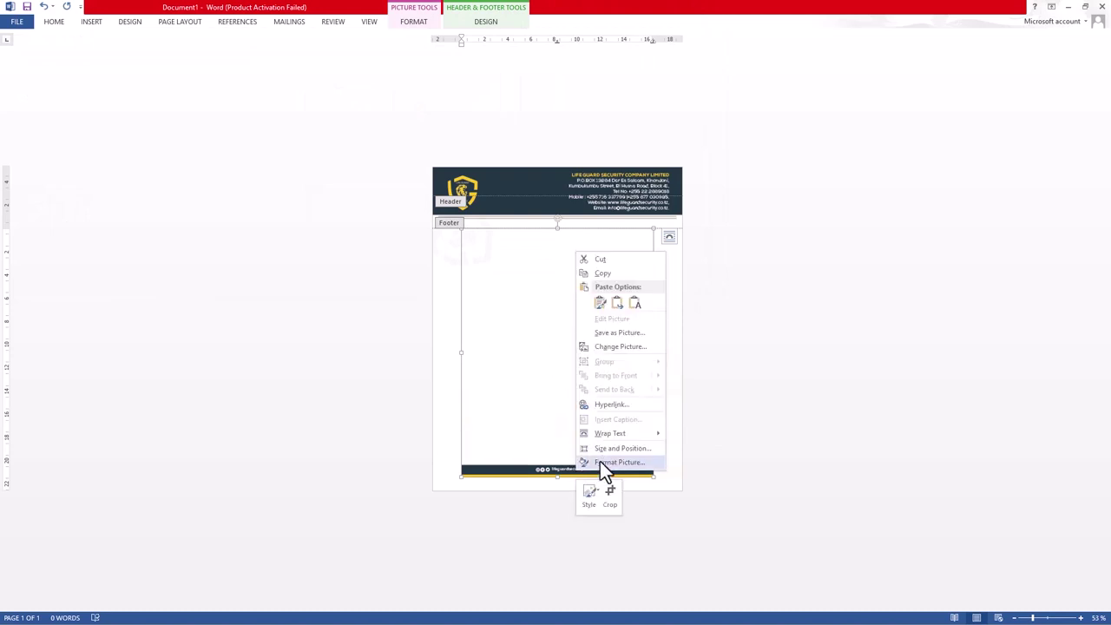
left_click(612, 446)
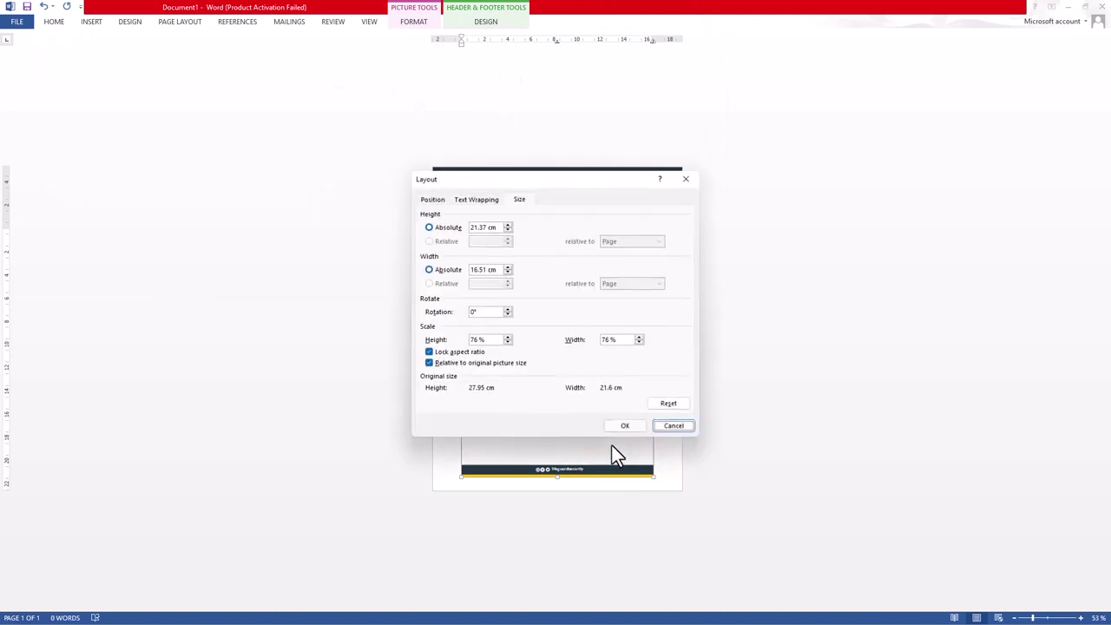
left_click(515, 201)
double_click(476, 339)
type("100")
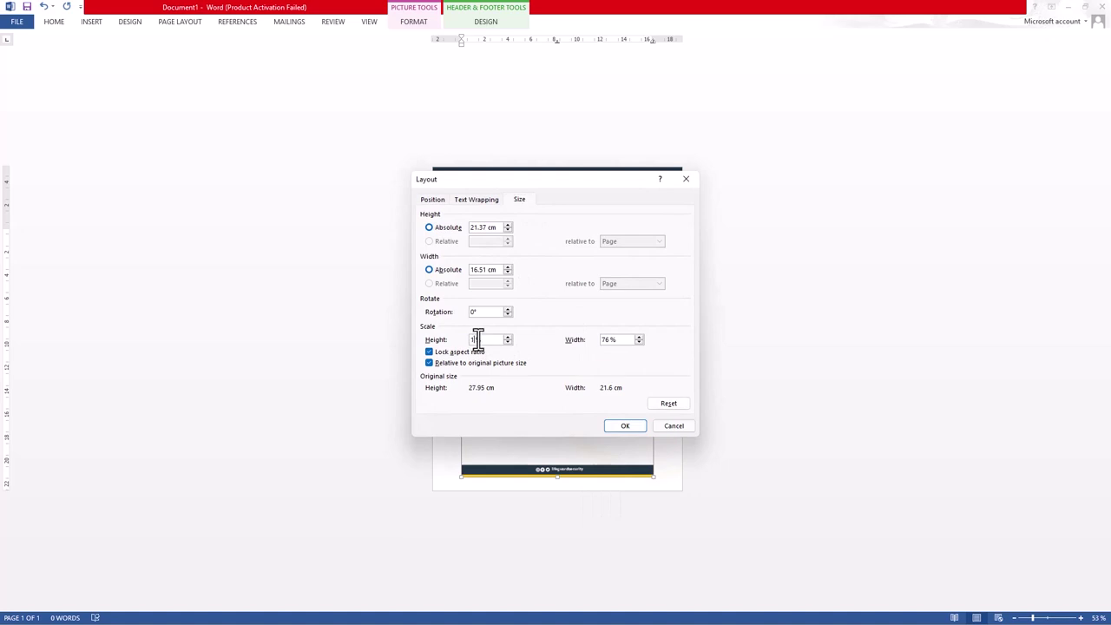
left_click(618, 339)
left_click(476, 201)
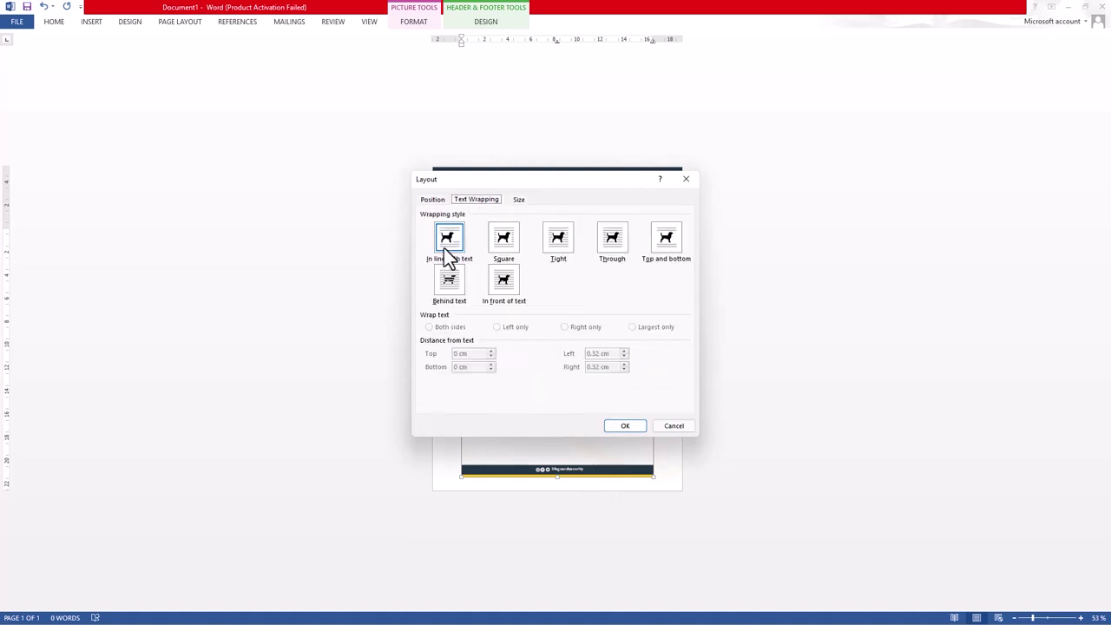
left_click(449, 281)
Centre the footer picture horizontally and vertically relative to the page, then apply
left_click(433, 201)
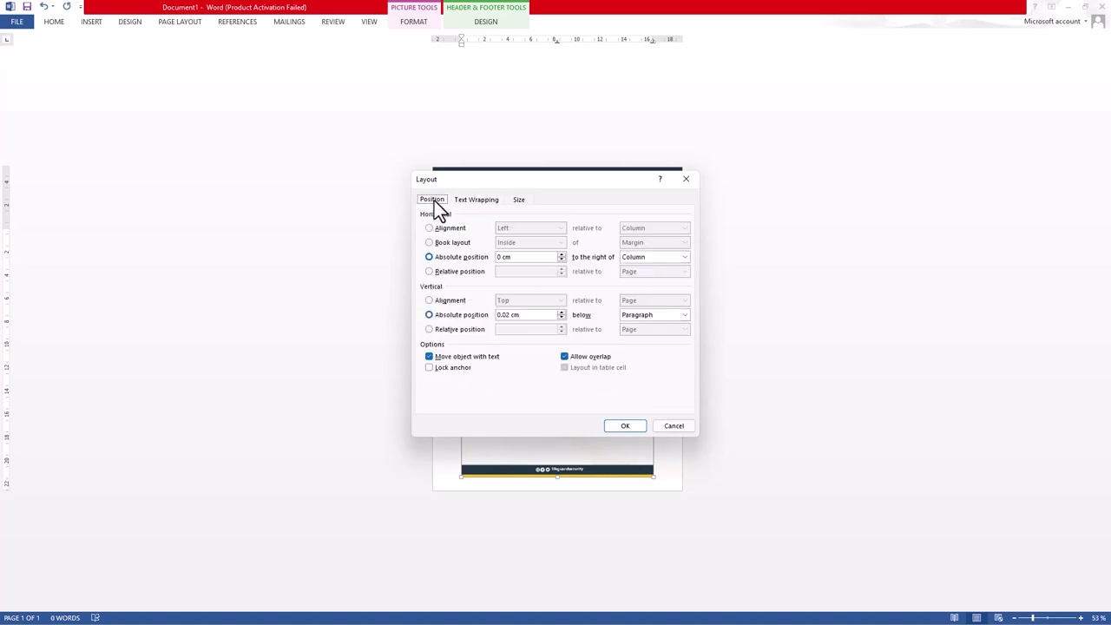
left_click(429, 228)
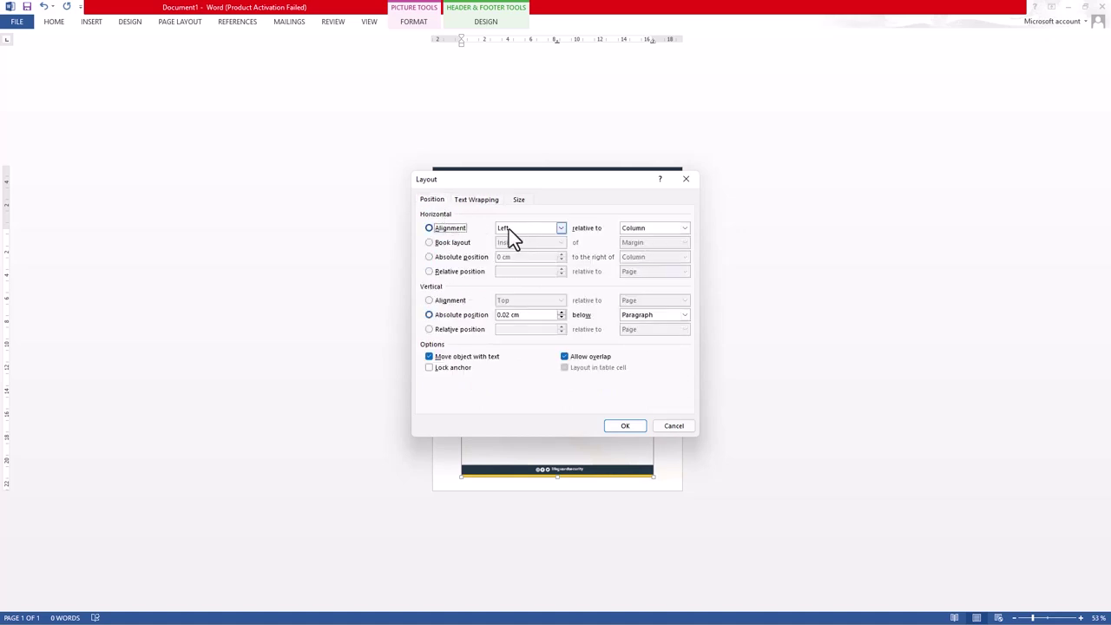
left_click(512, 231)
left_click(526, 247)
left_click(642, 228)
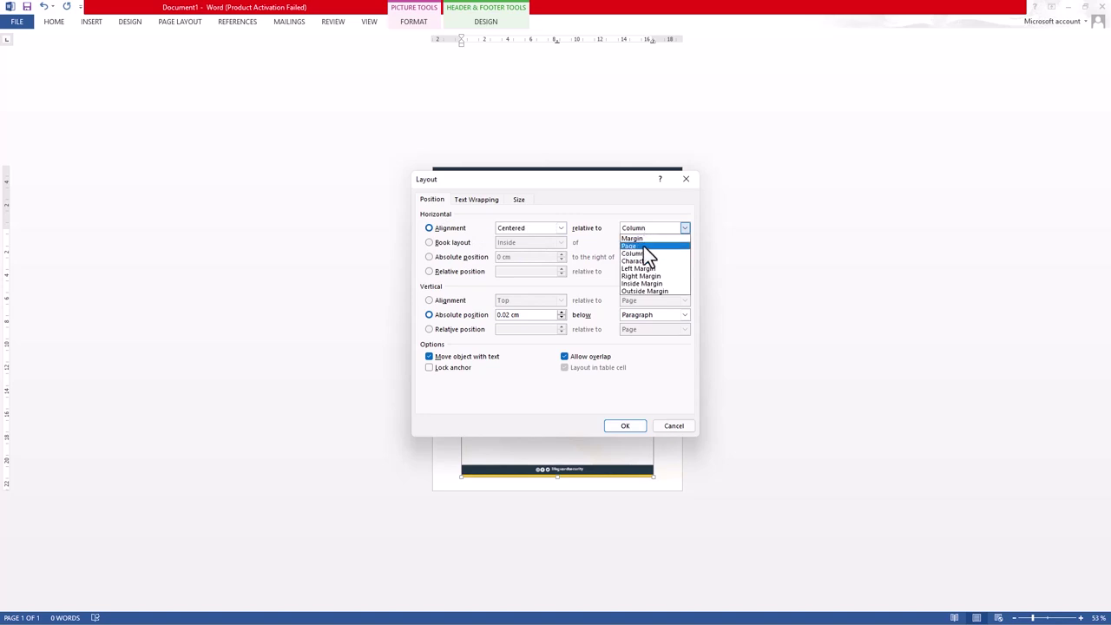
left_click(642, 246)
left_click(441, 300)
left_click(523, 301)
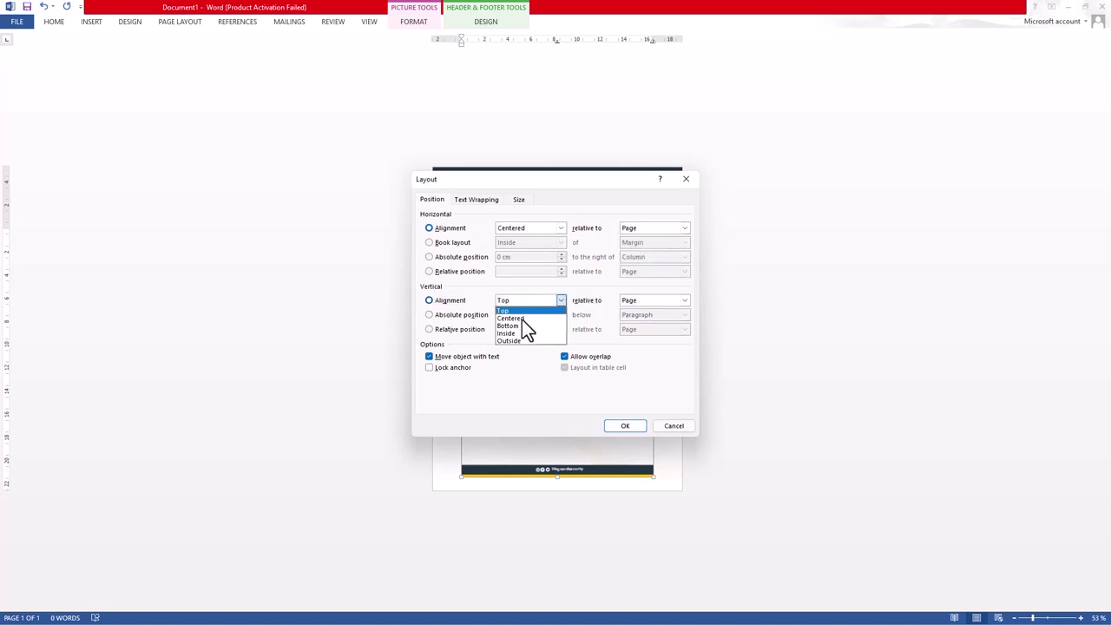
left_click(518, 317)
left_click(621, 425)
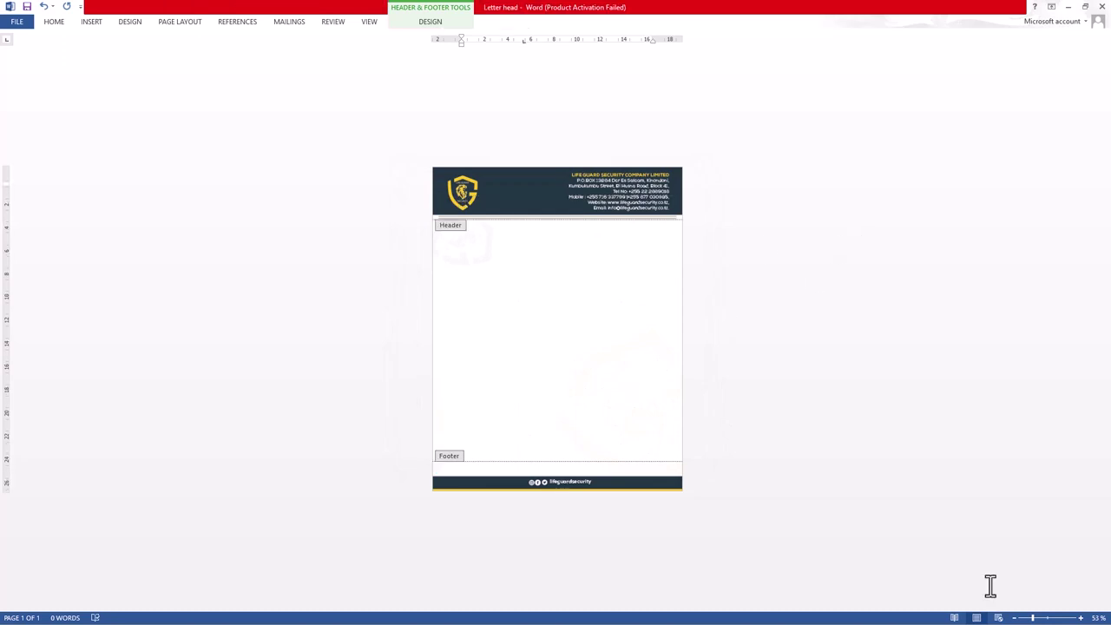
Scroll down to check the header and footer bands, then return to the letter body
scroll(767, 309, "down", 2)
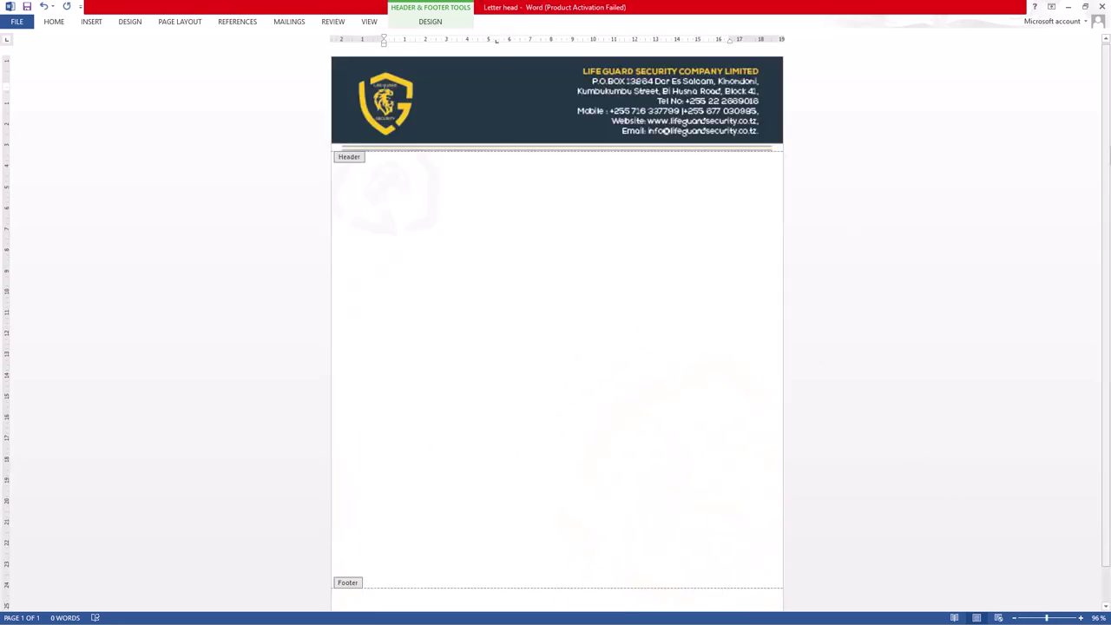
scroll(1107, 156, "down", 1)
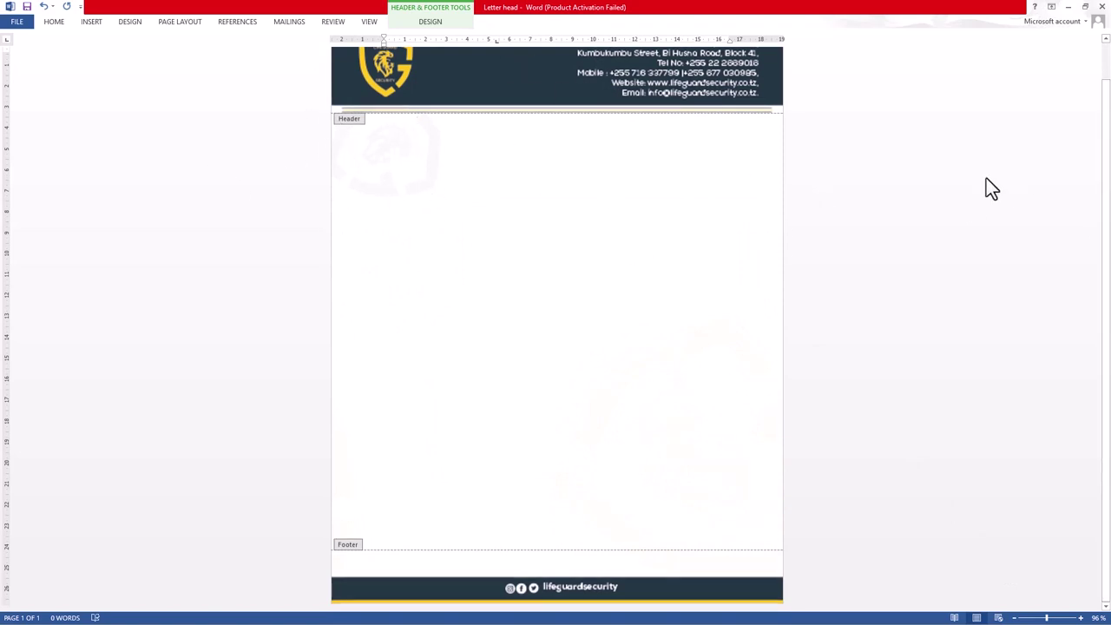
double_click(950, 185)
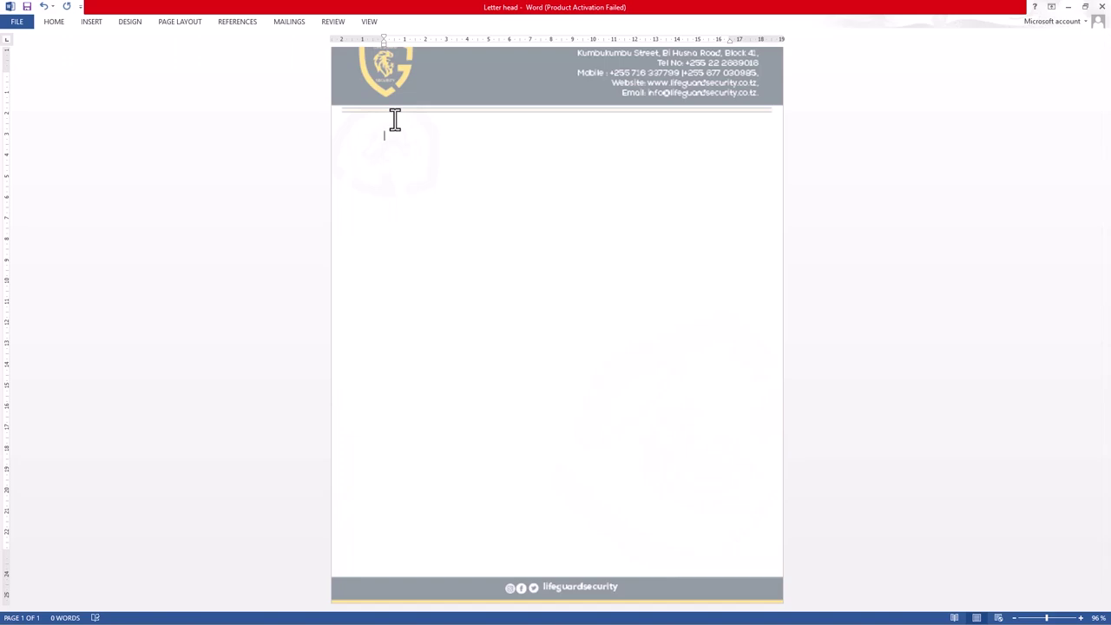
Type three lines of placeholder sample text in the letter body, ending with an empty line
type("POKJAHDSJKFHSDFVJ")
key("Return")
type("DHSFGHJSDVCBDVCBDJVB BSDBCJSDBCHJBCJBVCJBVJBV")
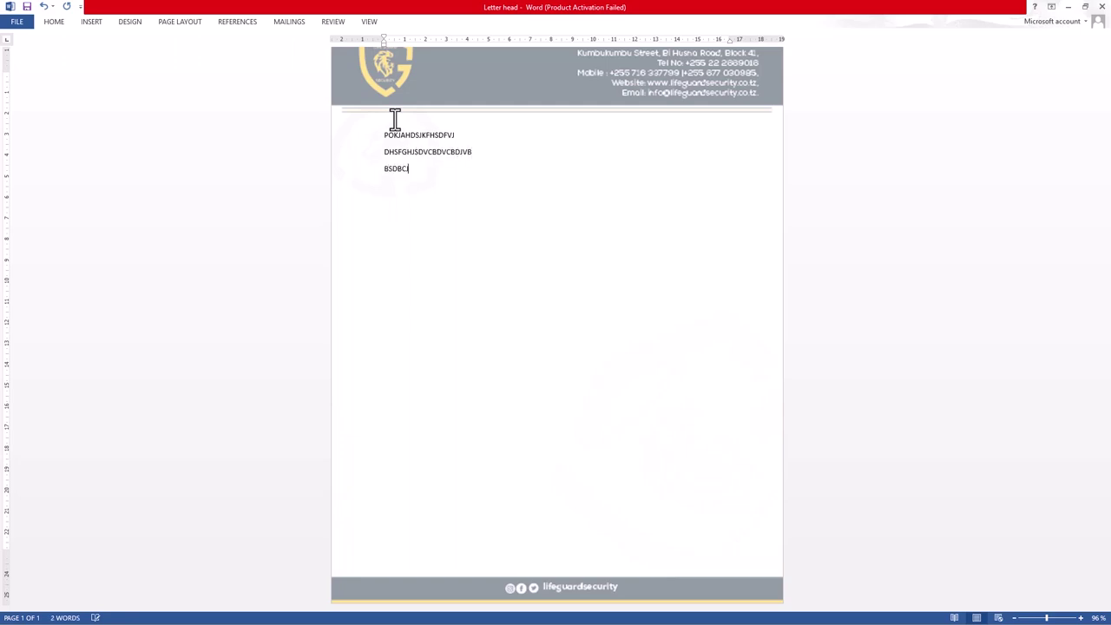
key("Return")
type("AHCASCBJVBSJV  BCJV BCJ B")
key("Return")
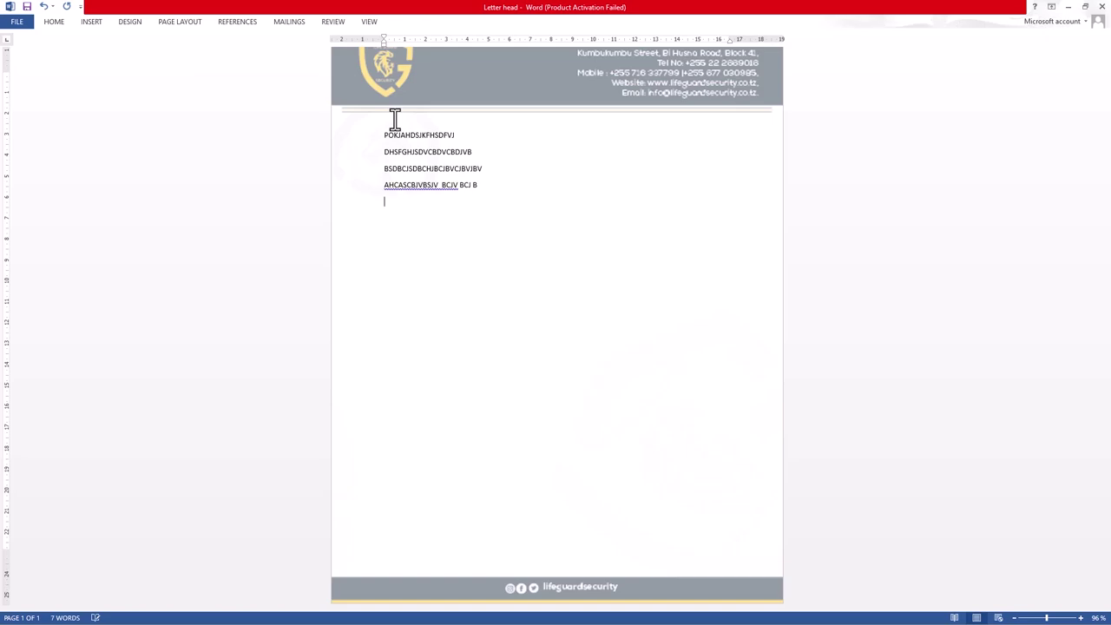
Paste the article paragraphs twice and remove the blank lines around them
type("Have you decided to take the plunge and begin a career as a graphic designer? If you have buckets of creativity, lots of enthusiasm, and a dash of tech know-how, this can be an incredibly rewarding career path. Graphic design is a broad field, ranging from more traditional practices like print design to the fast-moving world of digital design. As a graphic designer you can choose to become a jack-of-all-trades, dipping into numerous design fields to suit individual projects. Alternatively you might focus your energy on developing one or two graphic design specialties – unique skills that allows you to tackle very particular projects with confidence and experience. In this article we introduce you to some of the design areas you could explore, as well as the pros and cons of opting to specialize or not in the graphic design industry.")
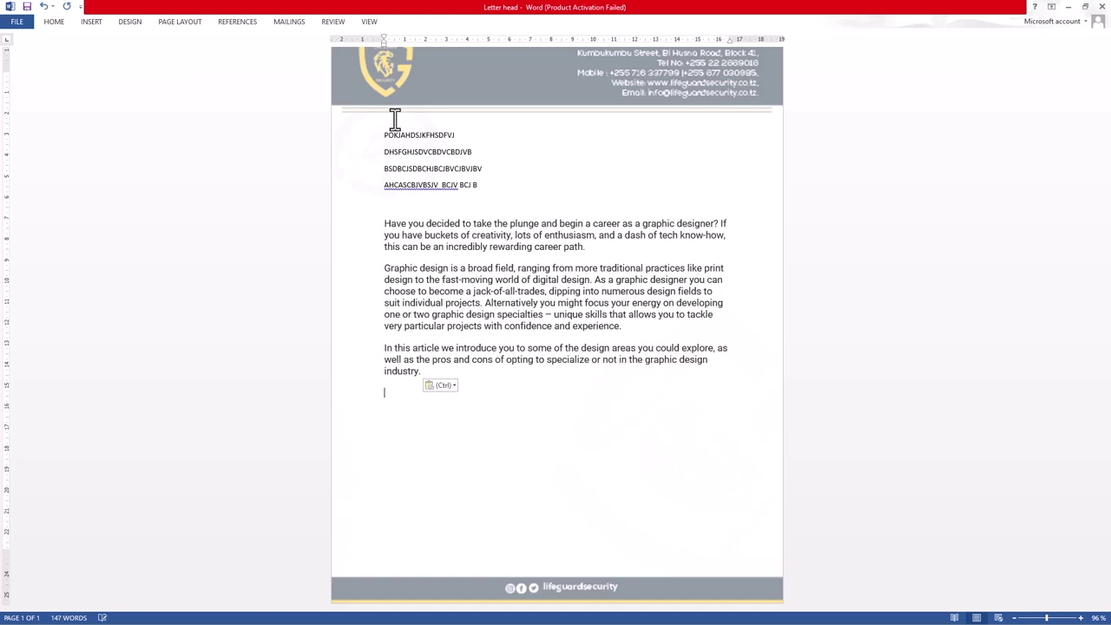
type("Have you decided to take the plunge and begin a career as a graphic designer? If you have buckets of creativity, lots of enthusiasm, and a dash of tech know-how, this can be an incredibly rewarding career path. Graphic design is a broad field, ranging from more traditional practices like print design to the fast-moving world of digital design. As a graphic designer you can choose to become a jack-of-all-trades, dipping into numerous design fields to suit individual projects. Alternatively you might focus your energy on developing one or two graphic design specialties – unique skills that allows you to tackle very particular projects with confidence and experience. In this article we introduce you to some of the design areas you could explore, as well as the pros and cons of opting to specialize or not in the graphic design industry.")
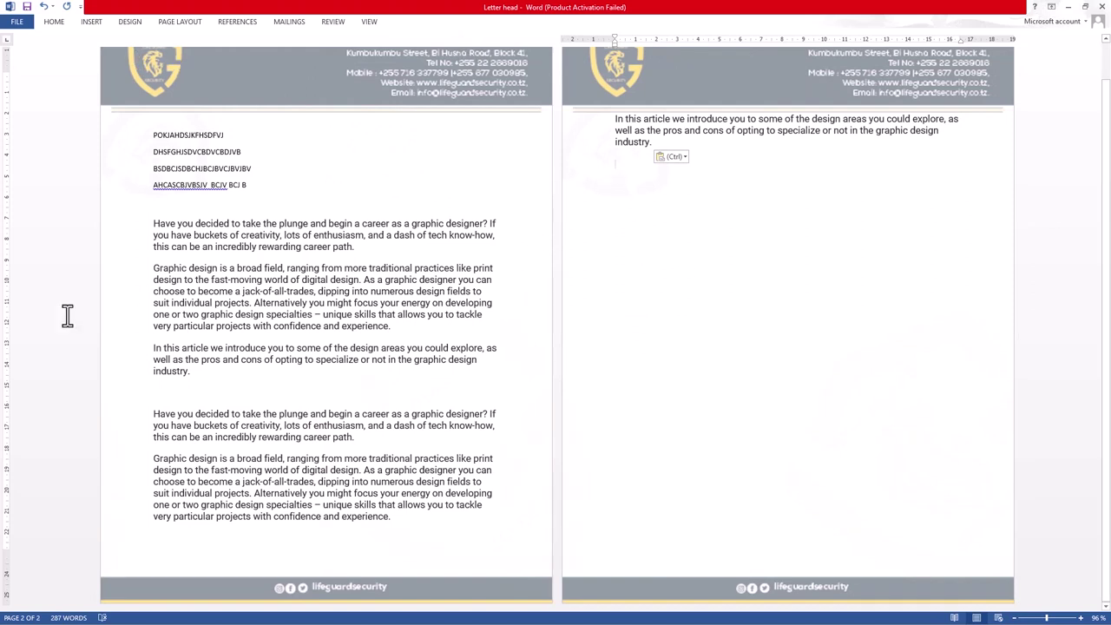
left_click(177, 408)
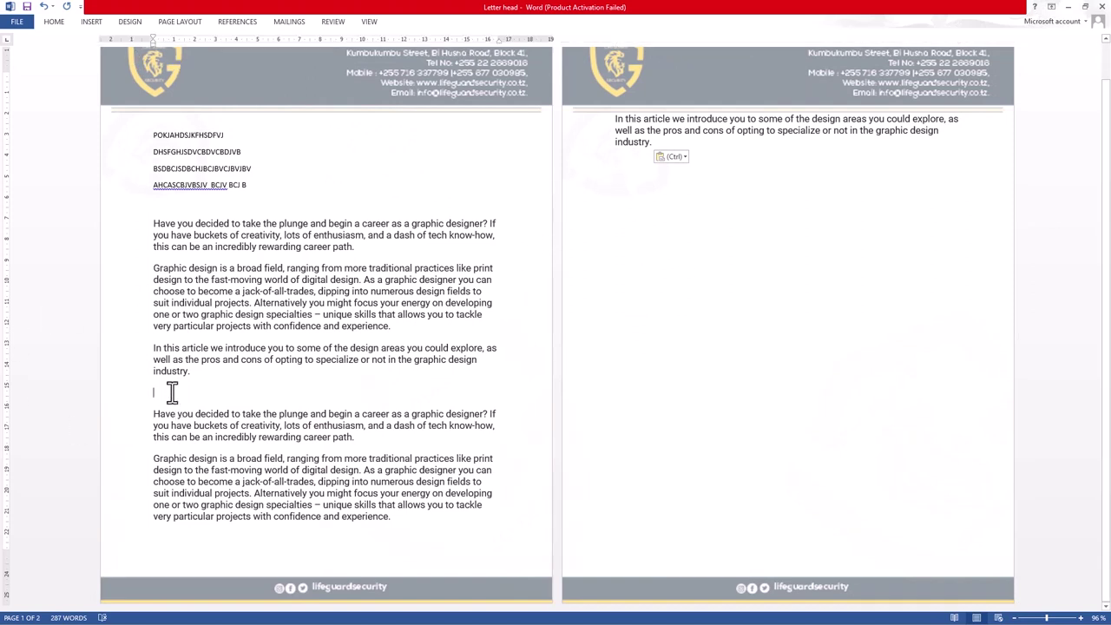
key("BackSpace")
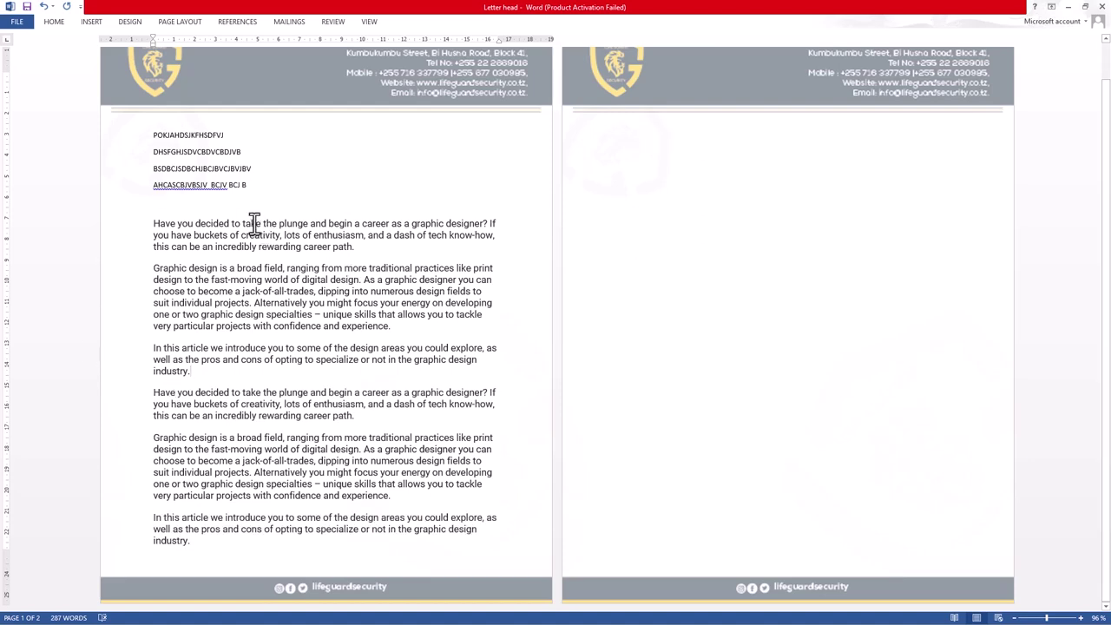
left_click(219, 208)
key("BackSpace")
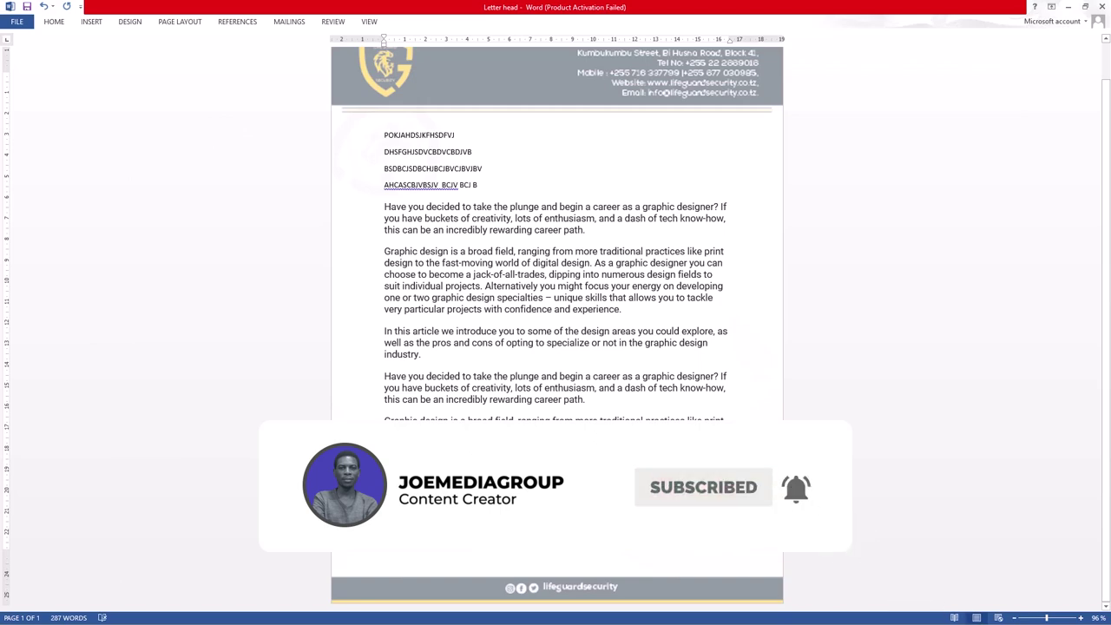
Add a second page with a page break, dismiss Page Setup unchanged, and show File Info
key("ctrl+Return")
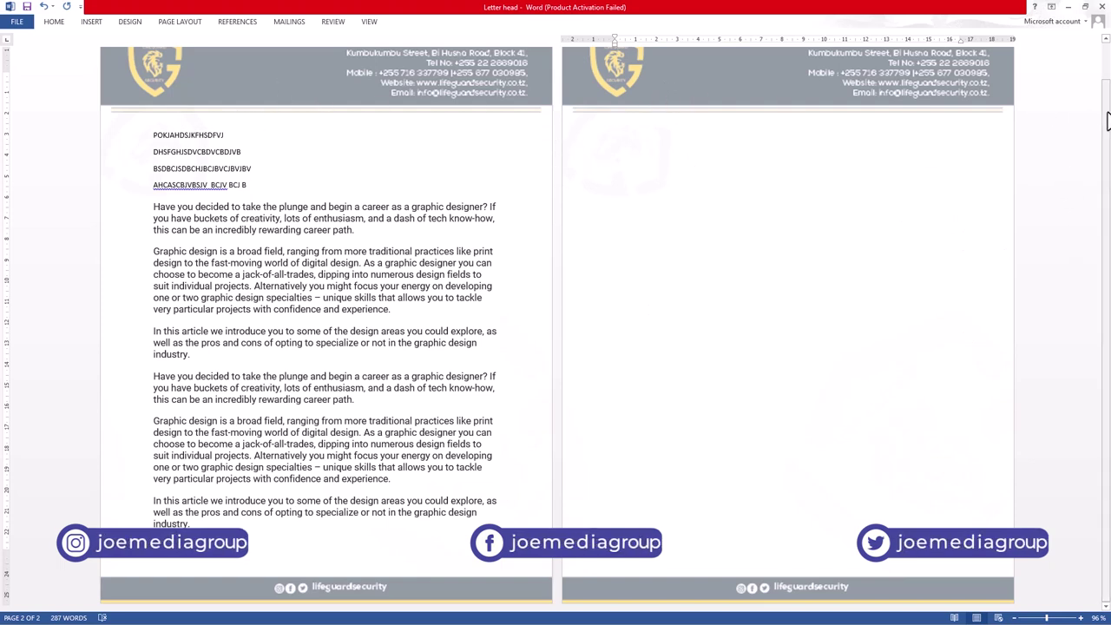
scroll(1037, 96, "up", 1)
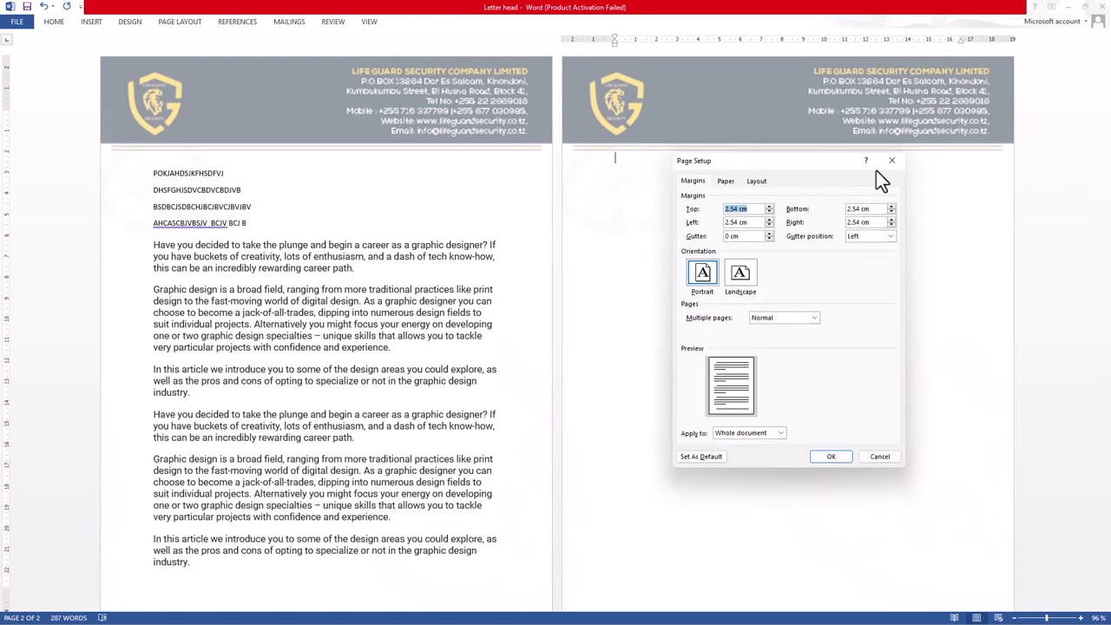
left_click(891, 161)
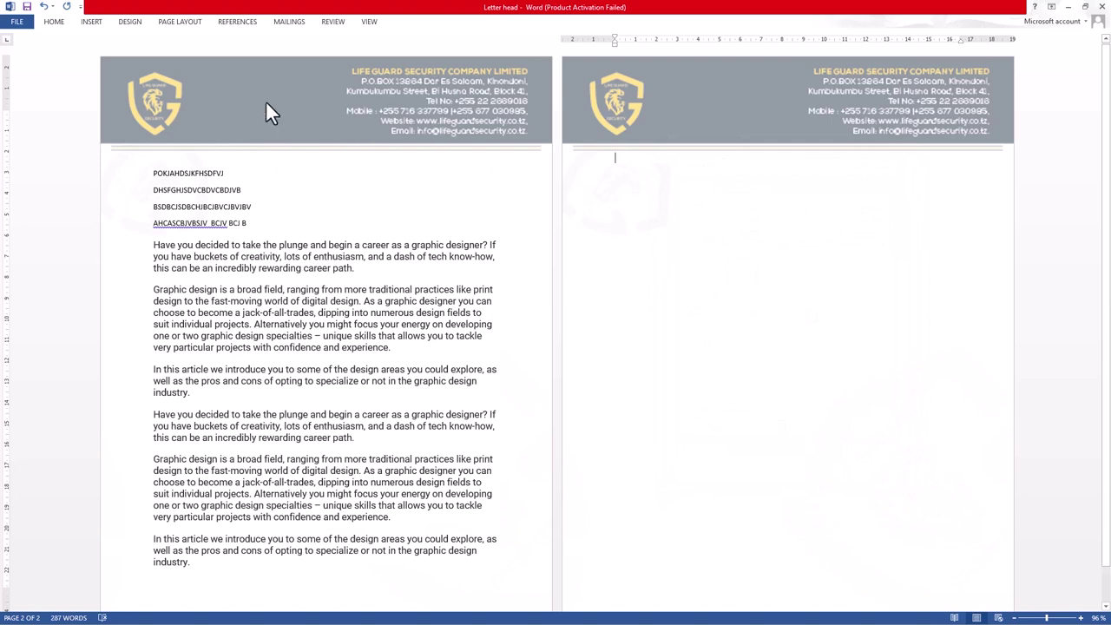
left_click(23, 24)
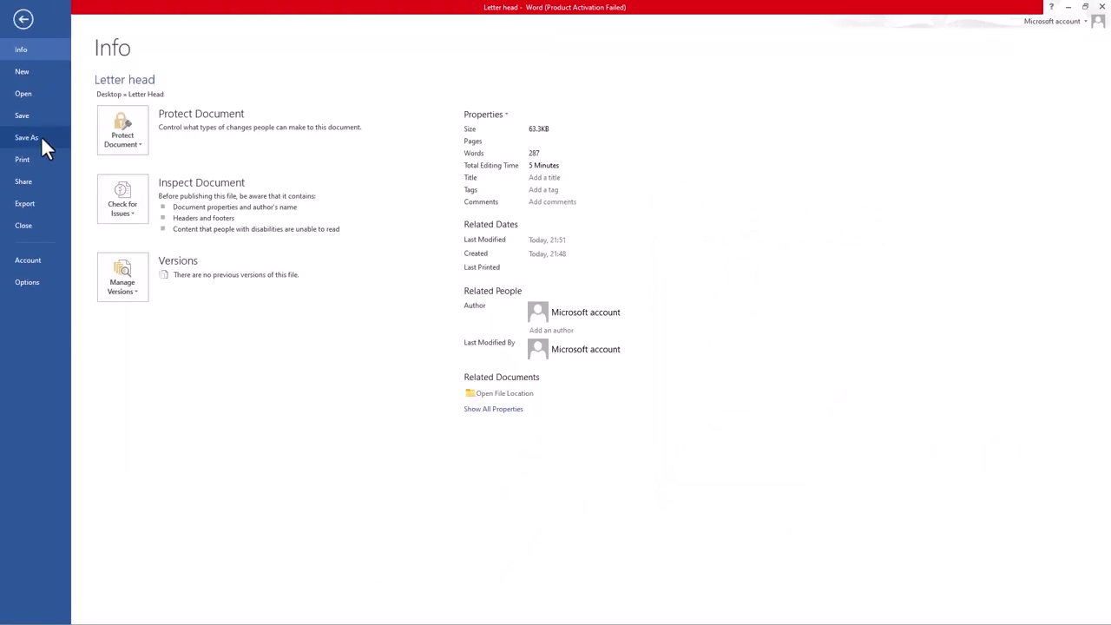
Save the document as Word Document 'Letter head' in the Desktop's Letter Head folder
left_click(41, 137)
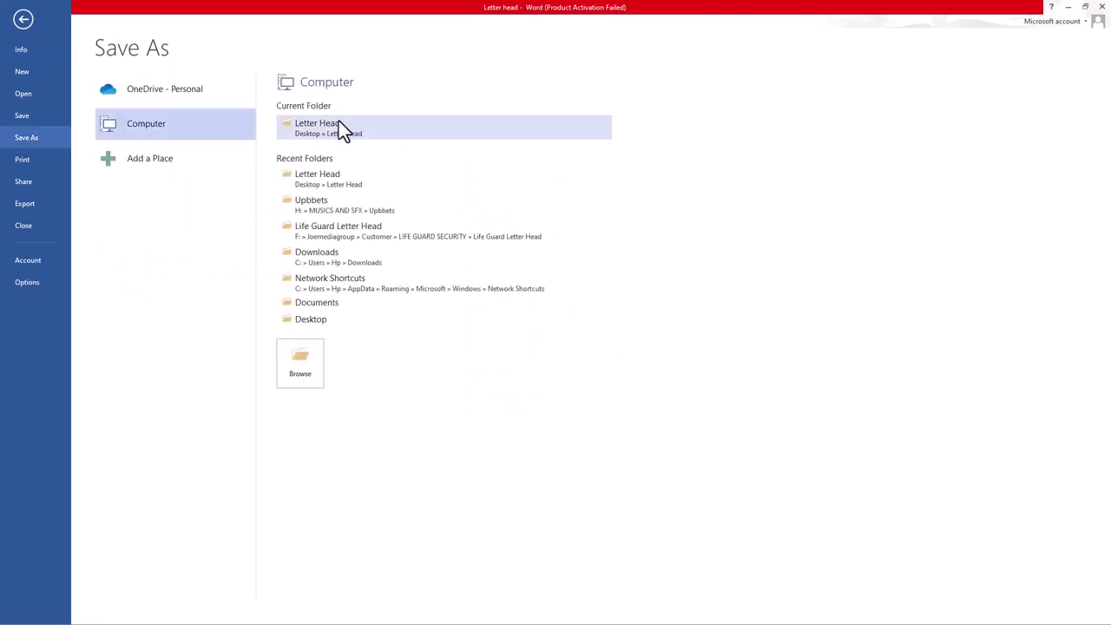
left_click(340, 122)
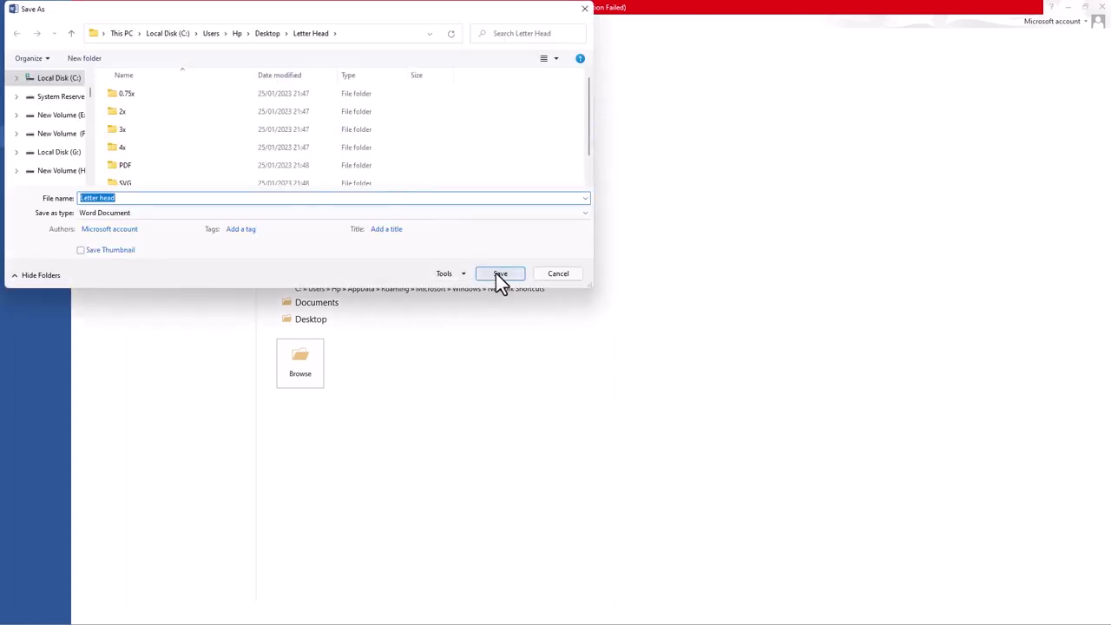
left_click(499, 275)
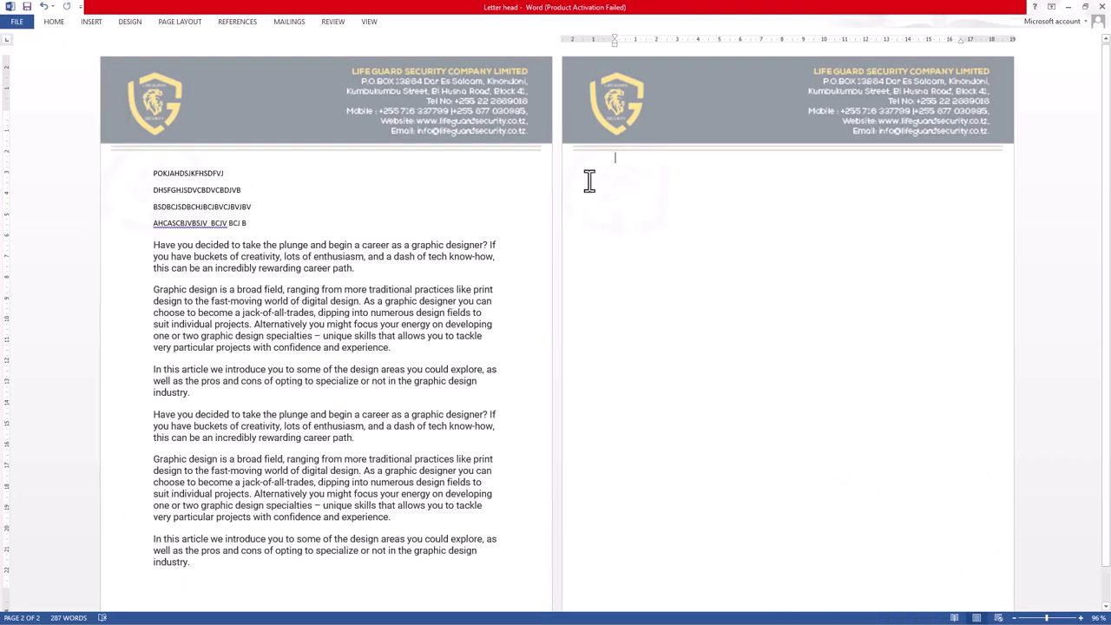
double_click(1048, 147)
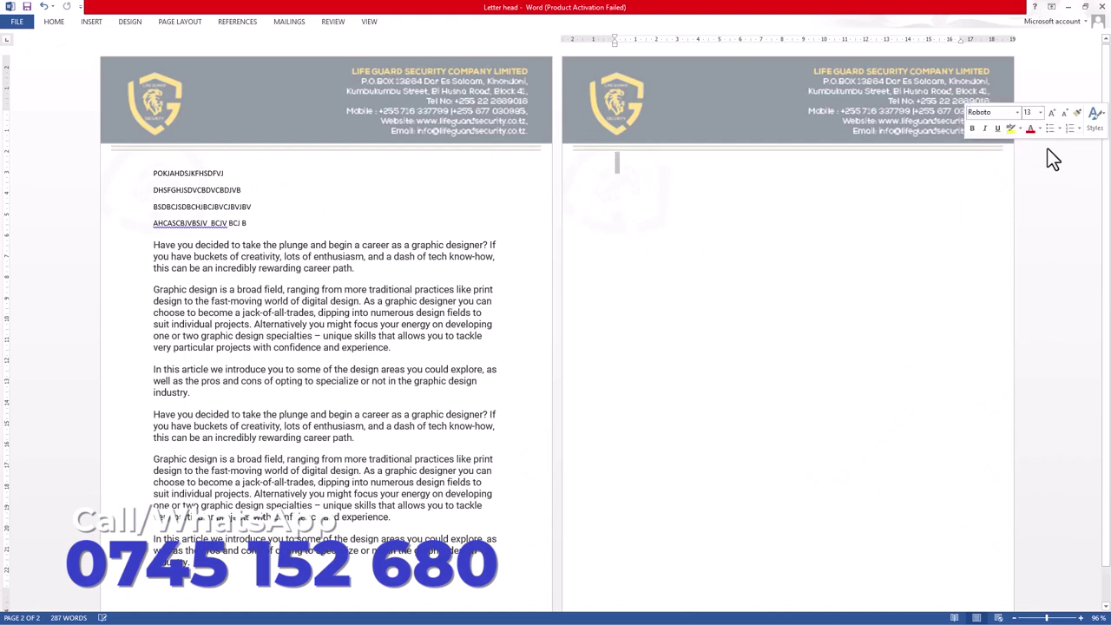